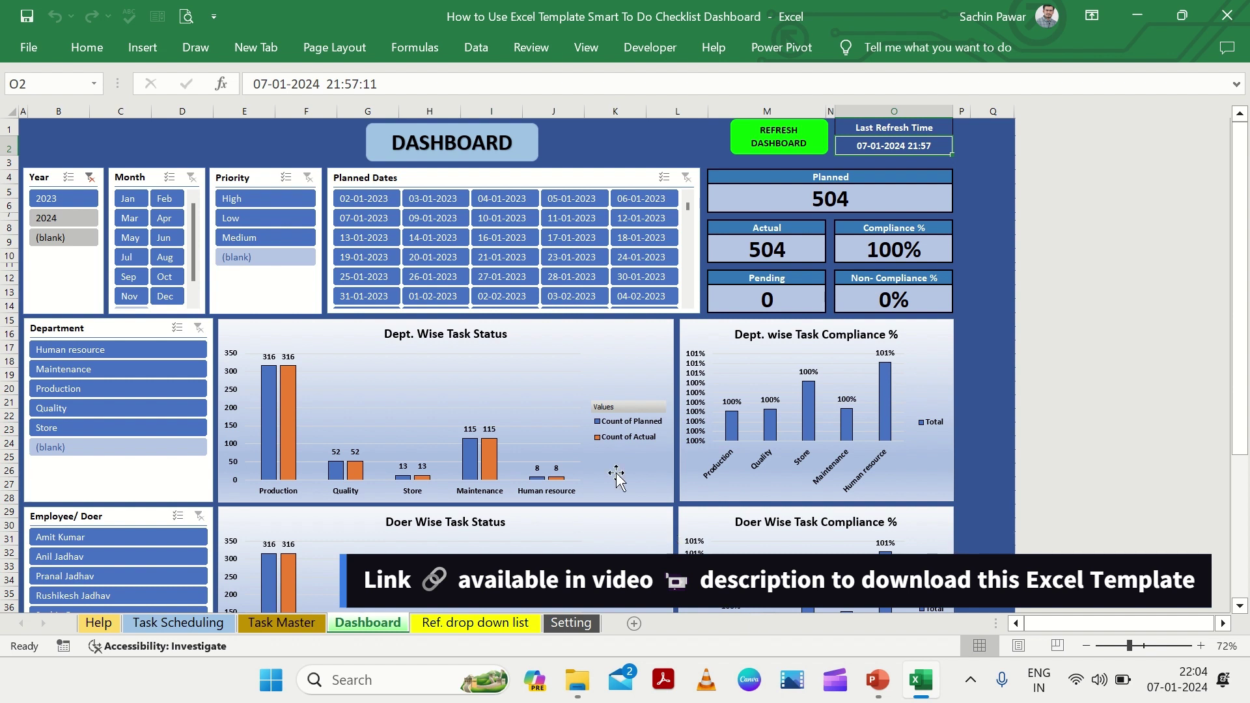
Step the Month slicer through Jan, Feb, Mar, Apr and May, ending on May's 44 tasks.
{"action": "left_click", "coordinate": [130, 199]}
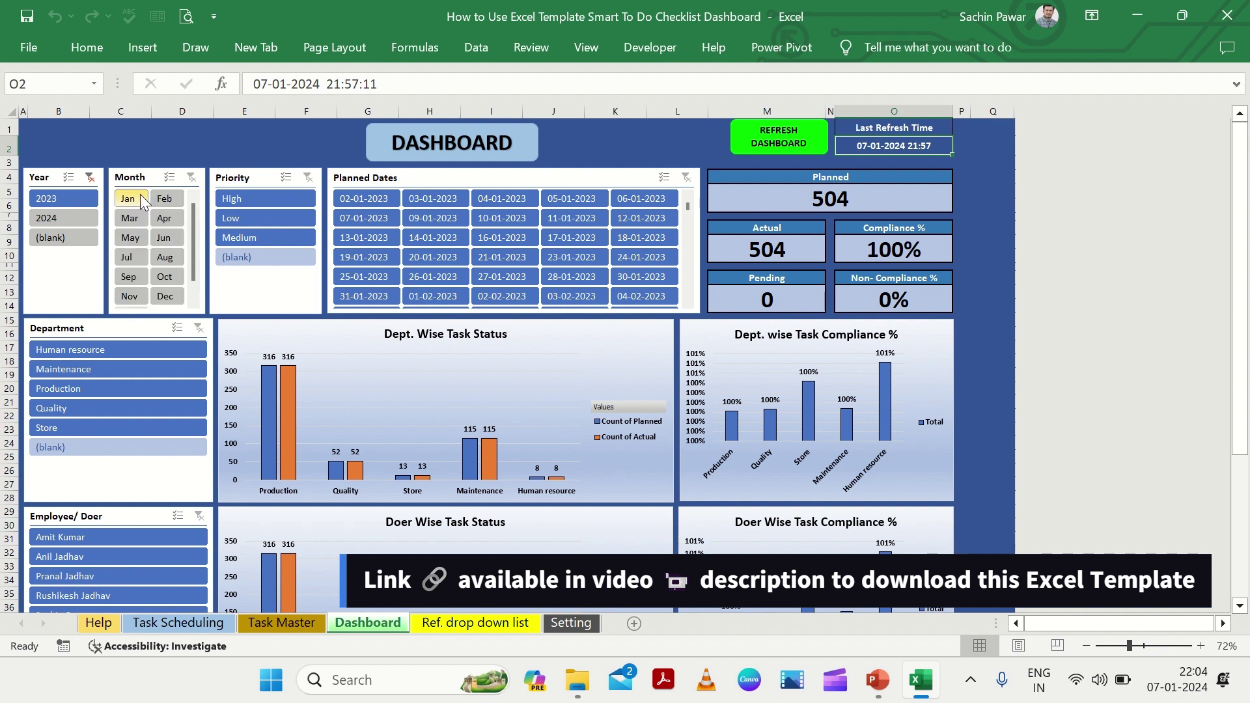
{"action": "left_click", "coordinate": [162, 199]}
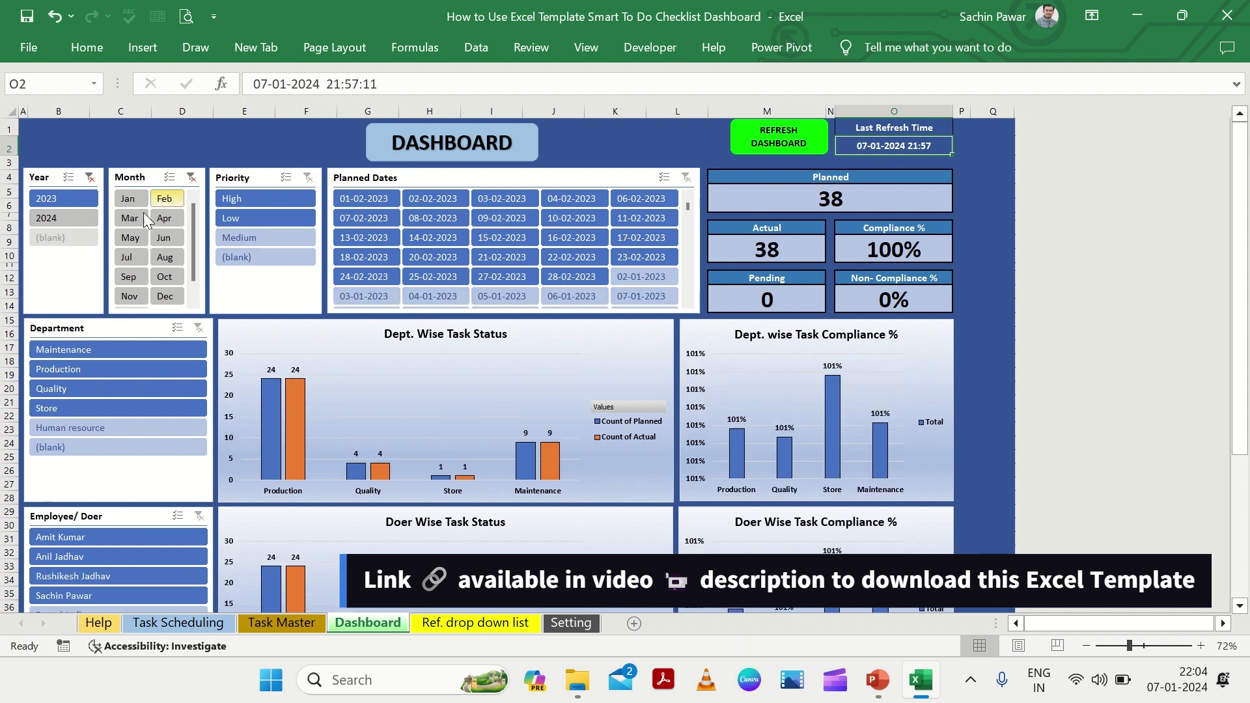
{"action": "left_click", "coordinate": [132, 218]}
{"action": "left_click", "coordinate": [164, 218]}
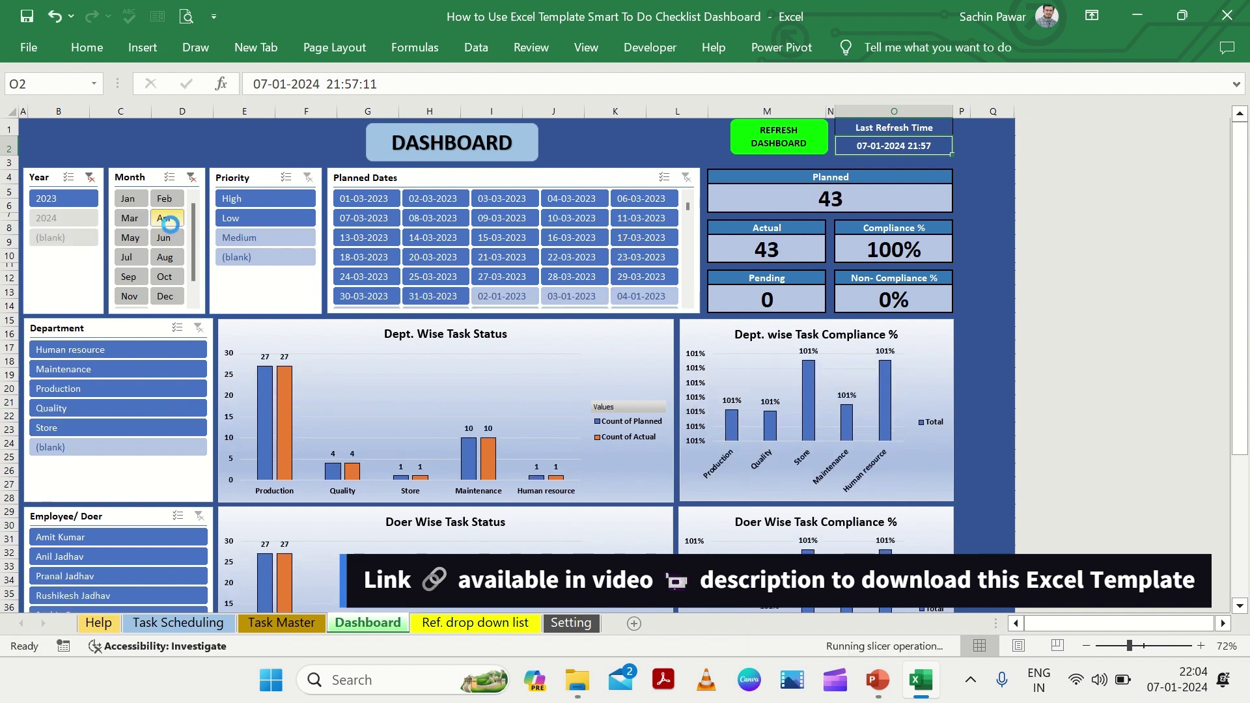
{"action": "left_click", "coordinate": [125, 239]}
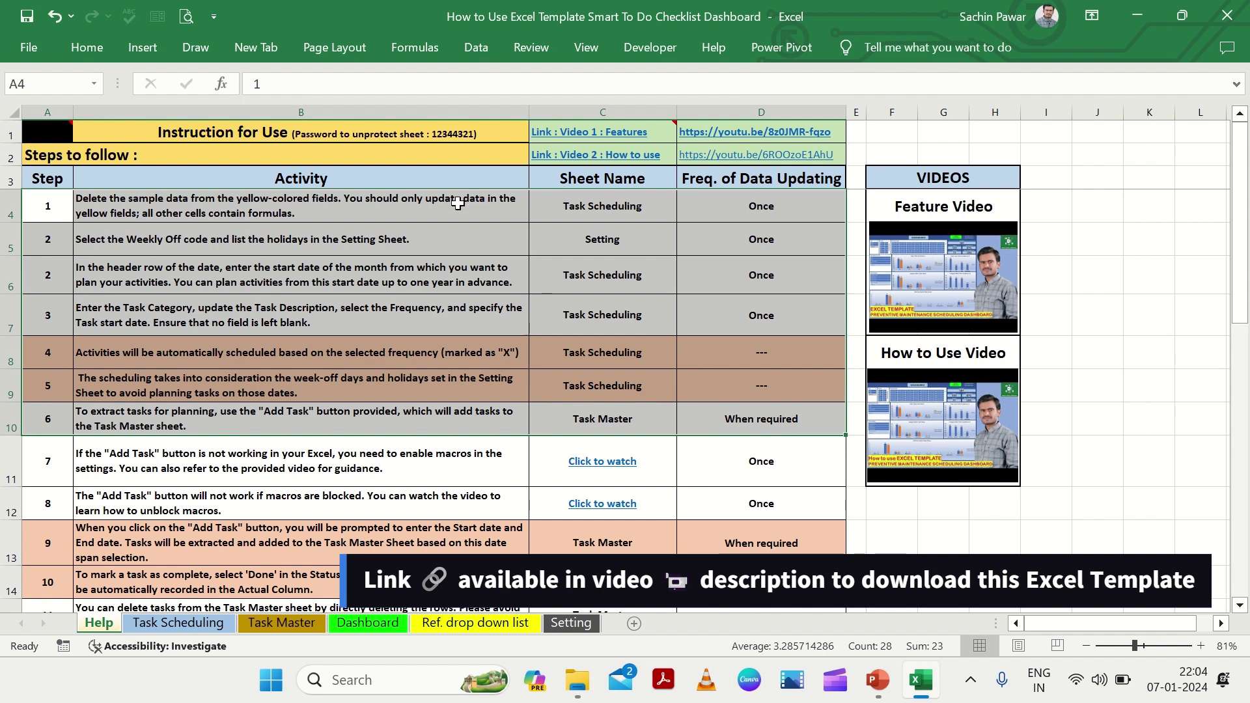
Select the Help sheet's Activity cells B4:B8, then go to the Task Scheduling sheet.
{"action": "left_click_drag", "start_coordinate": [449, 201], "coordinate": [448, 358]}
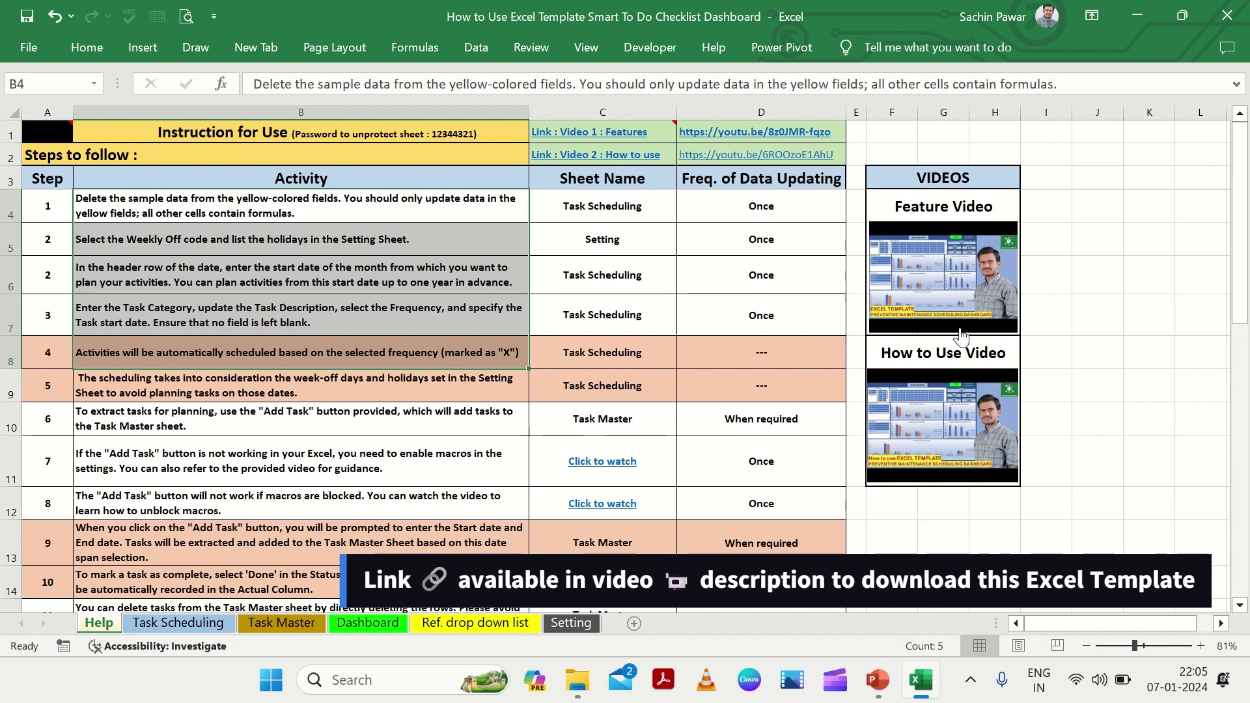
{"action": "left_click", "coordinate": [186, 623]}
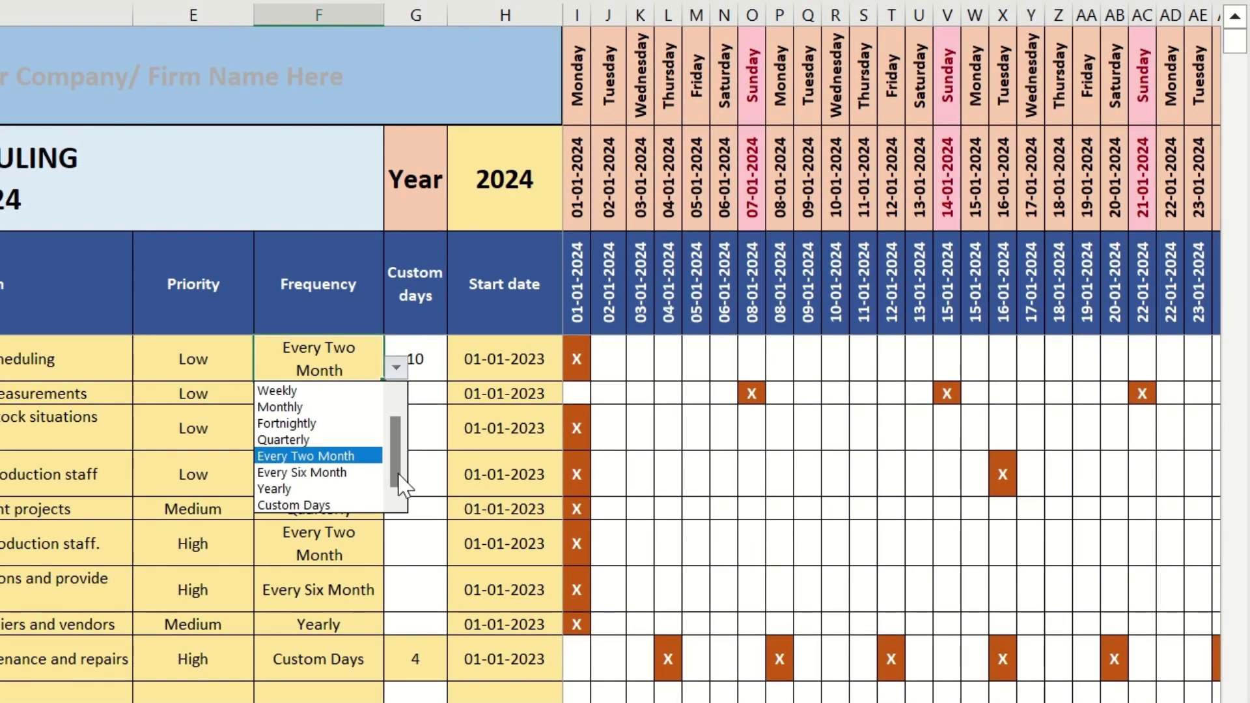
Try the first task's Daily, Weekly, Monthly, Fortnightly and Quarterly frequency options.
{"action": "left_click_drag", "start_coordinate": [403, 473], "coordinate": [405, 405]}
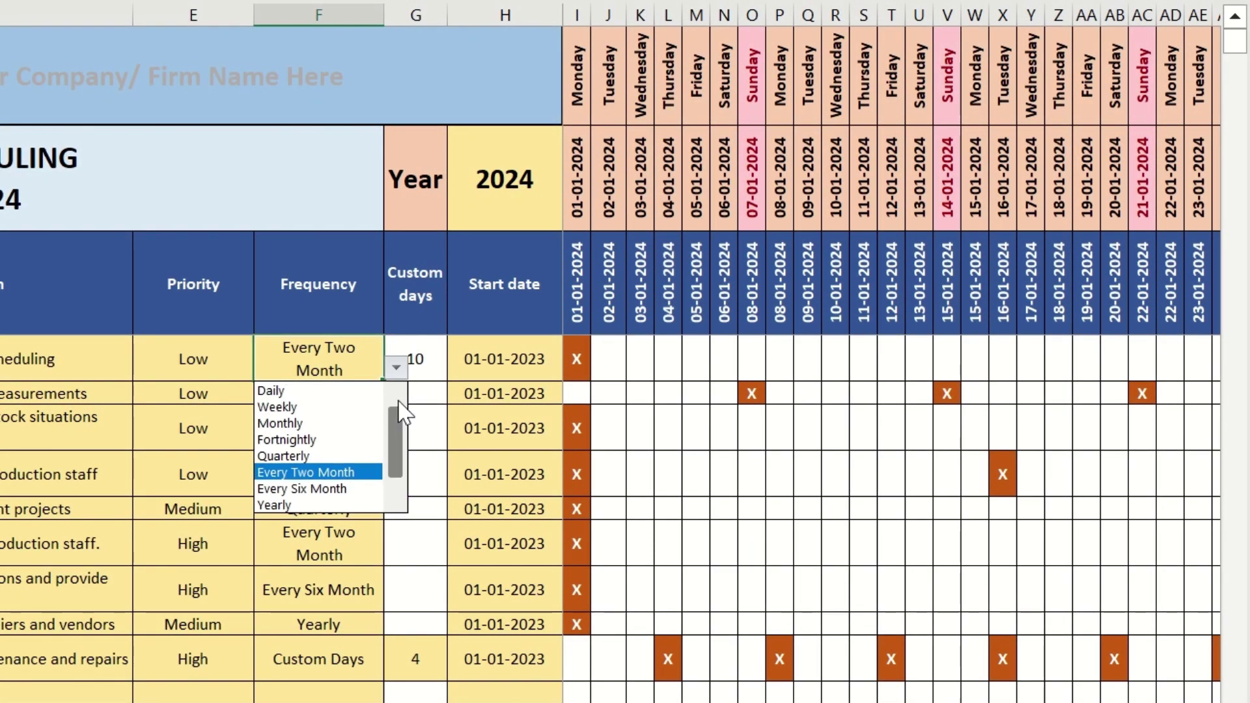
{"action": "left_click", "coordinate": [339, 391]}
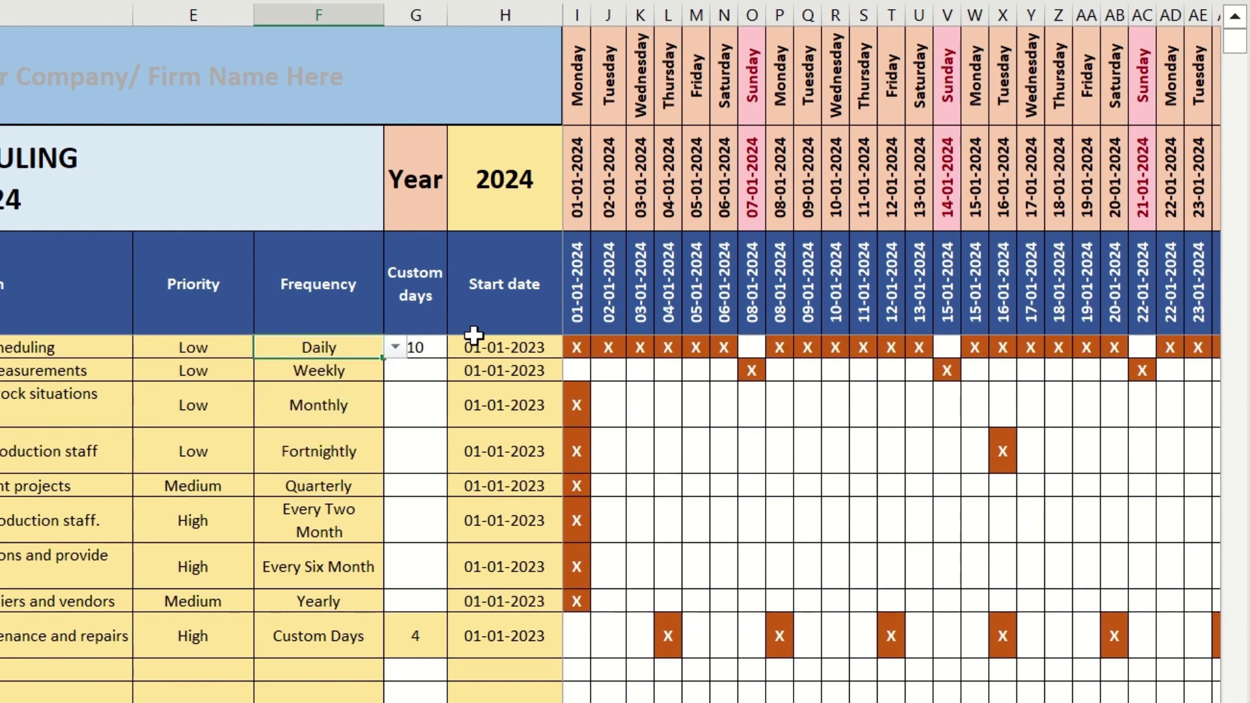
{"action": "left_click", "coordinate": [395, 347]}
{"action": "left_click", "coordinate": [348, 384]}
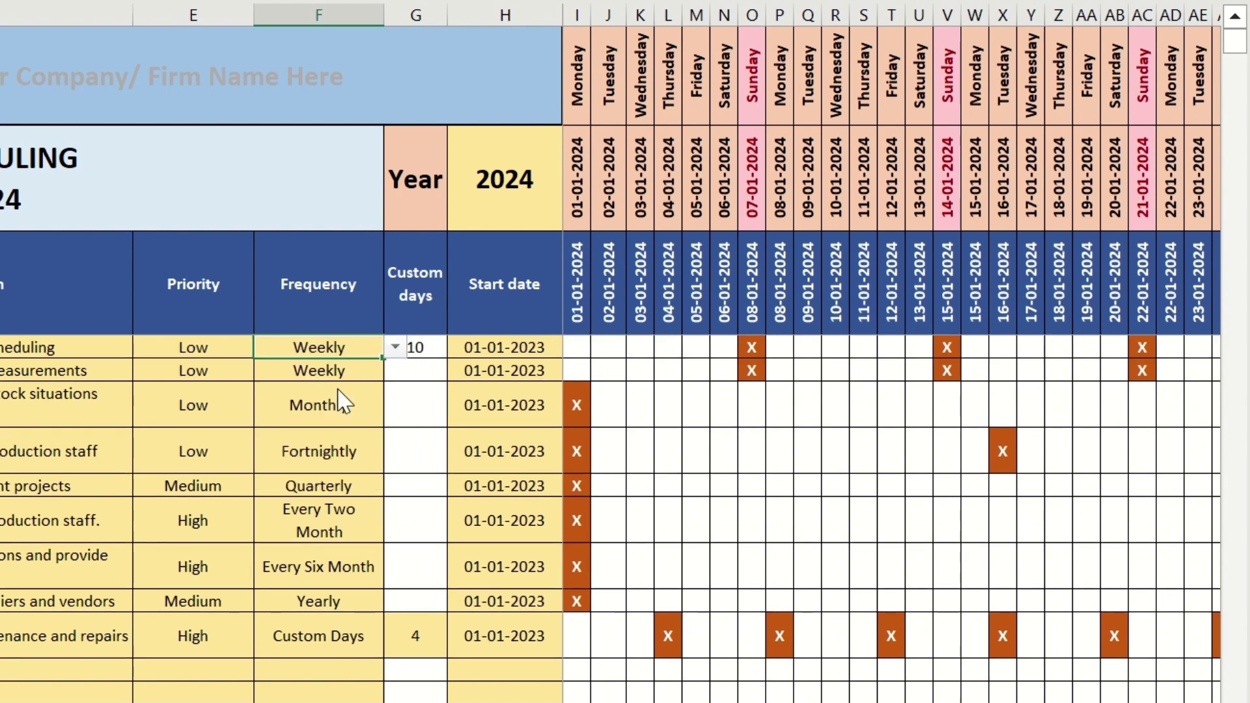
{"action": "left_click", "coordinate": [342, 401]}
{"action": "left_click", "coordinate": [360, 347]}
{"action": "left_click", "coordinate": [395, 347]}
{"action": "left_click", "coordinate": [349, 393]}
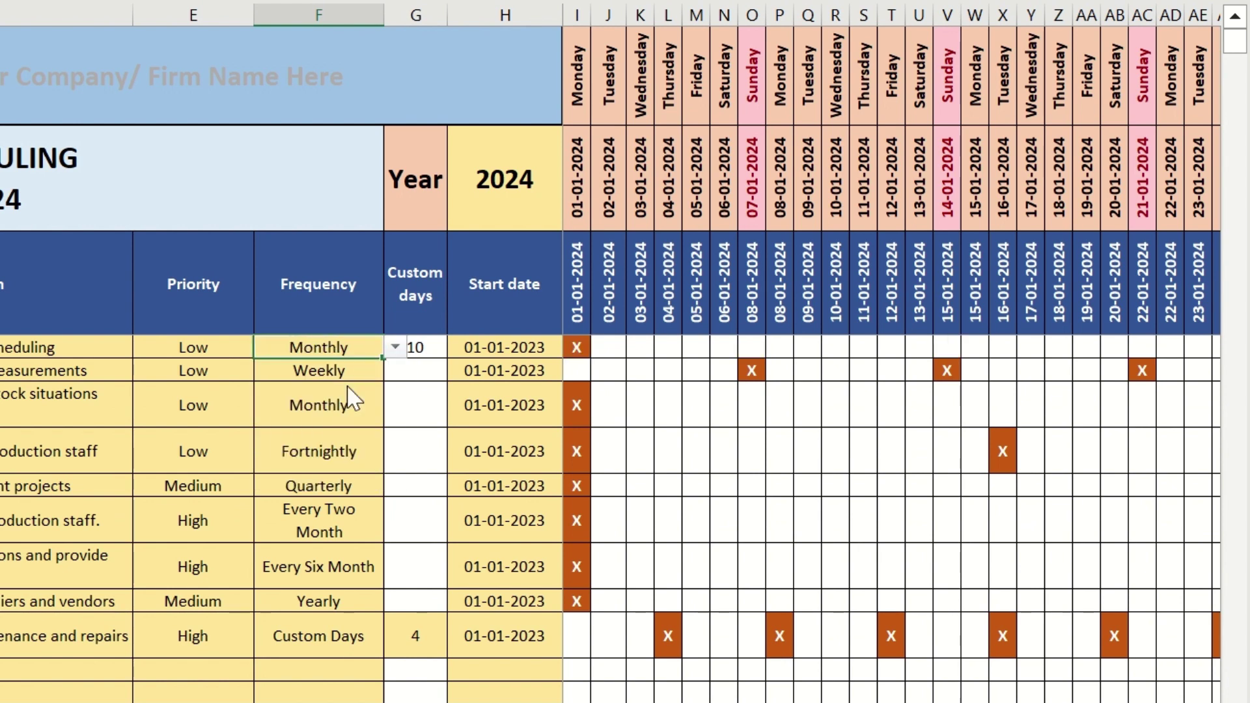
{"action": "left_click", "coordinate": [395, 347]}
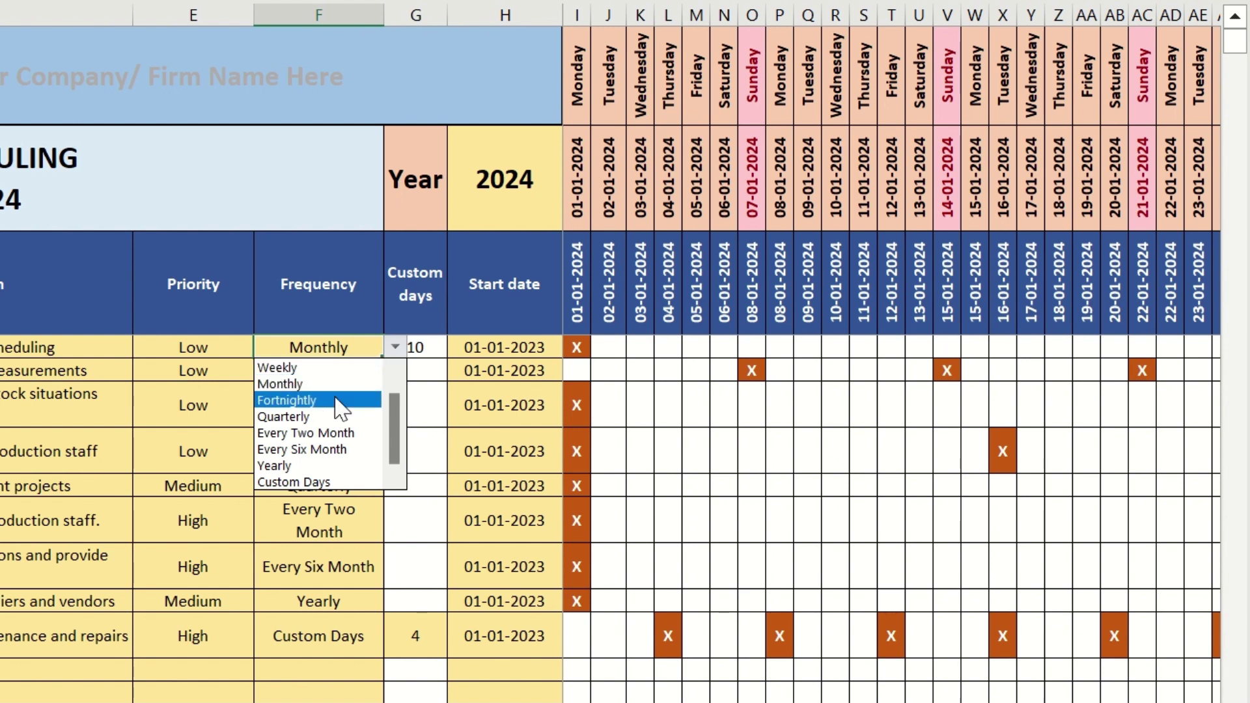
{"action": "left_click", "coordinate": [345, 399]}
{"action": "left_click", "coordinate": [395, 351]}
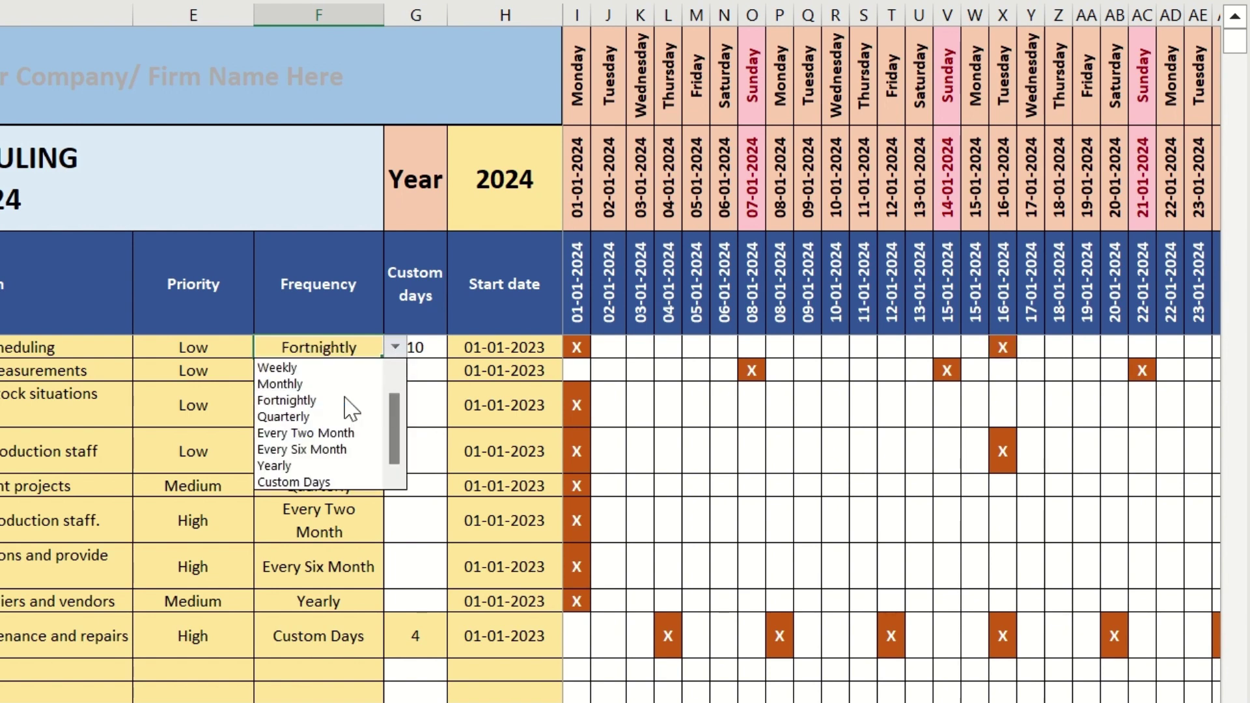
{"action": "left_click", "coordinate": [329, 419]}
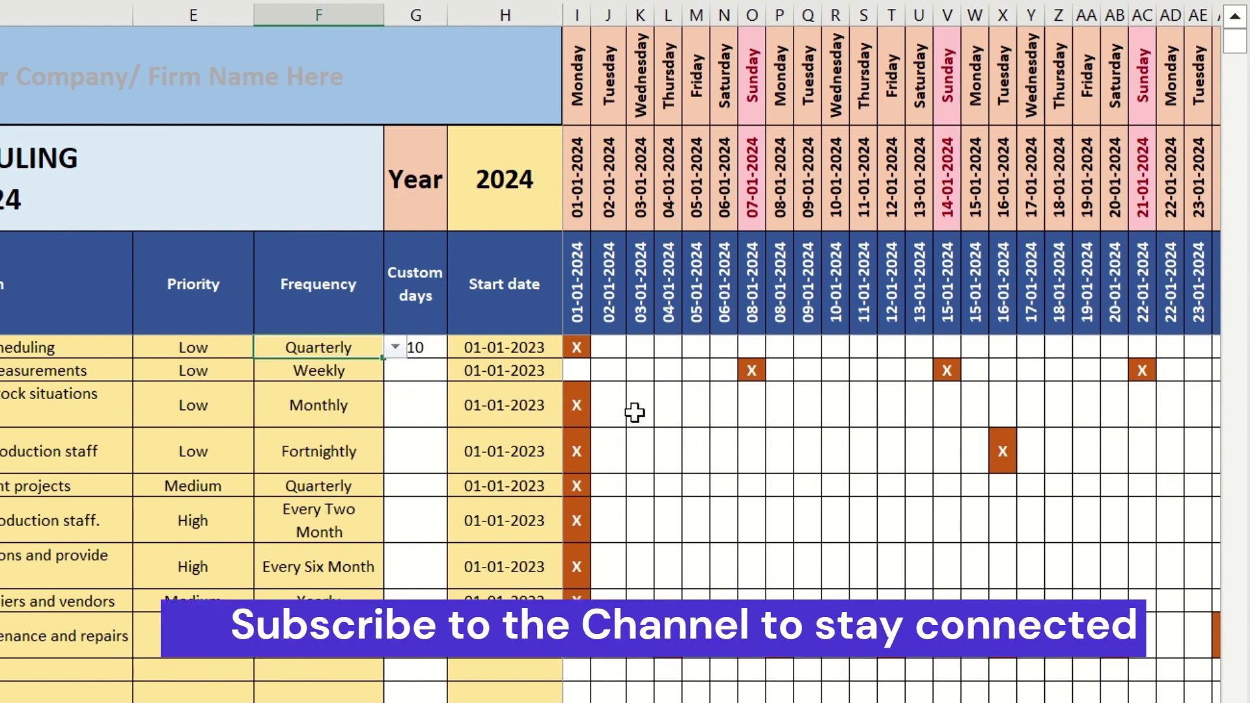
Try Every Two Month, Every Six Month and Yearly, then settle on Custom Days with 5 days.
{"action": "left_click", "coordinate": [395, 348]}
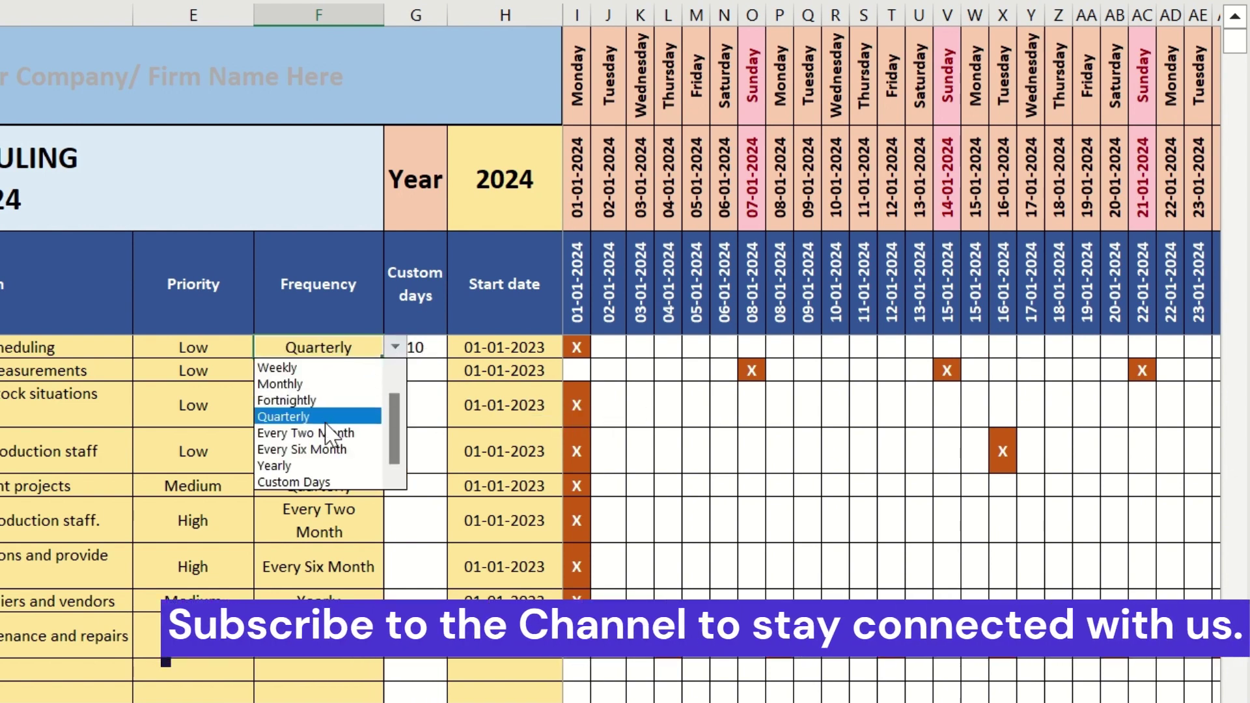
{"action": "left_click", "coordinate": [325, 434]}
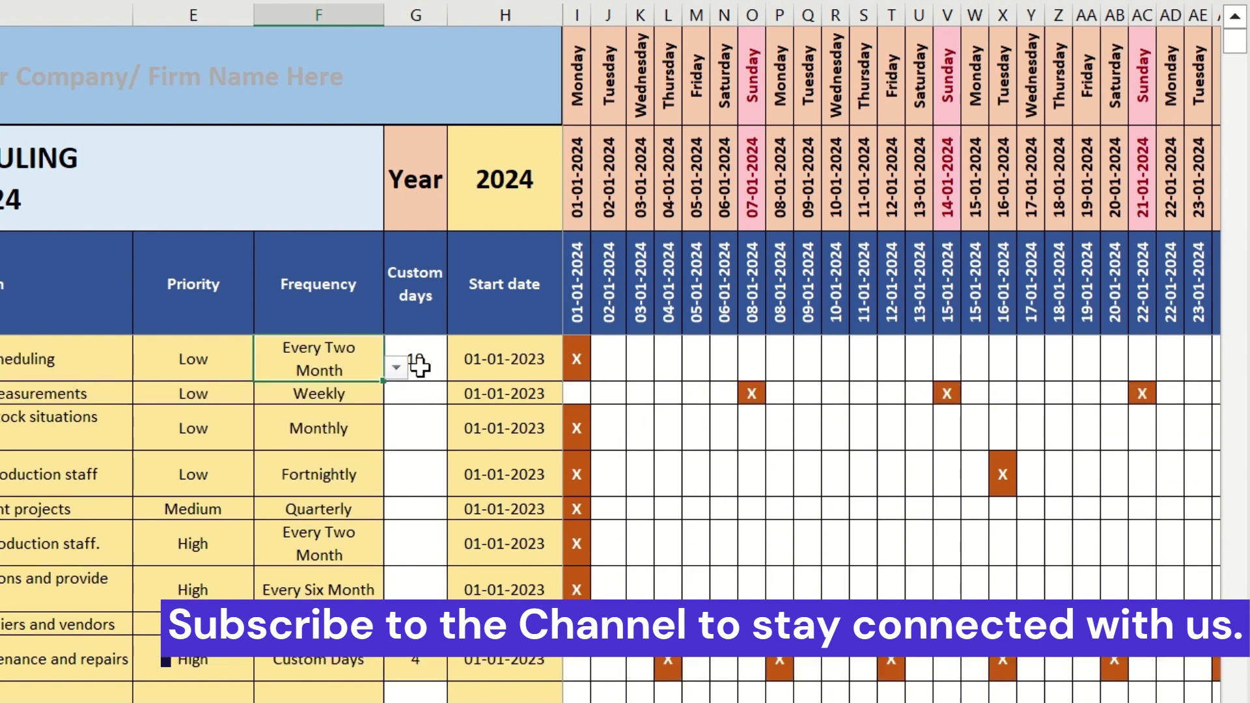
{"action": "left_click", "coordinate": [393, 366]}
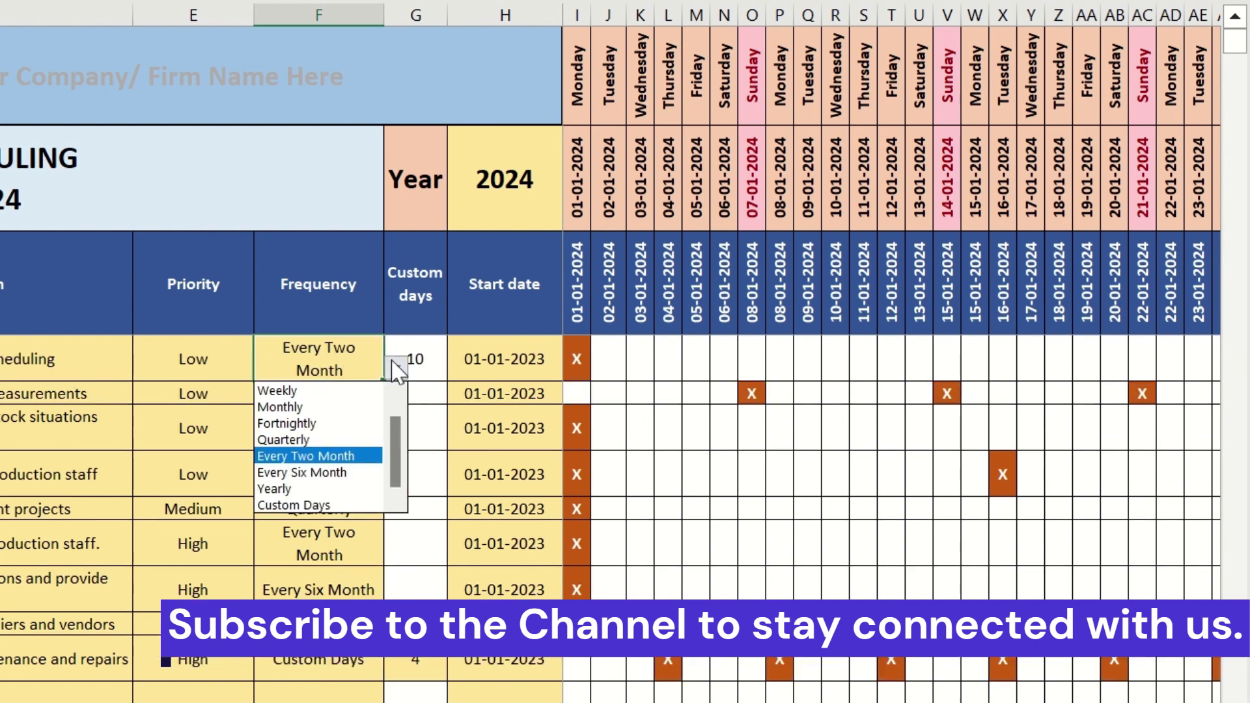
{"action": "left_click", "coordinate": [329, 473]}
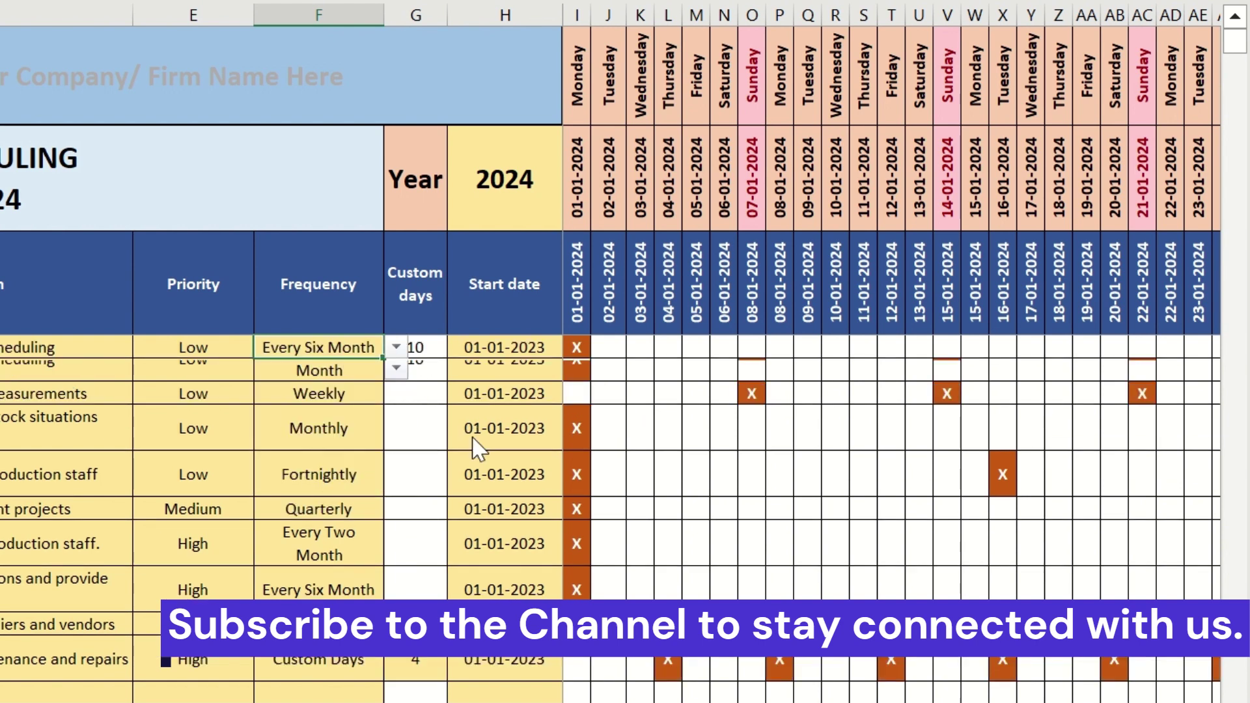
{"action": "left_click", "coordinate": [395, 347]}
{"action": "left_click", "coordinate": [367, 466]}
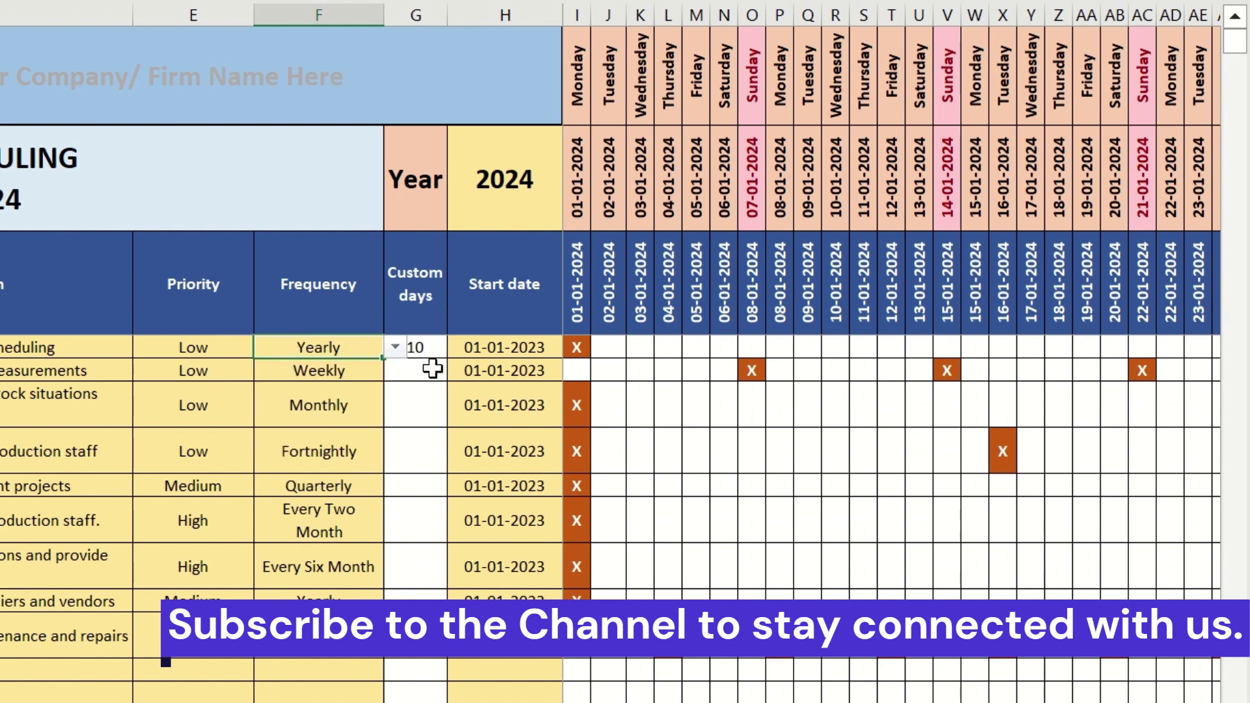
{"action": "left_click", "coordinate": [395, 347]}
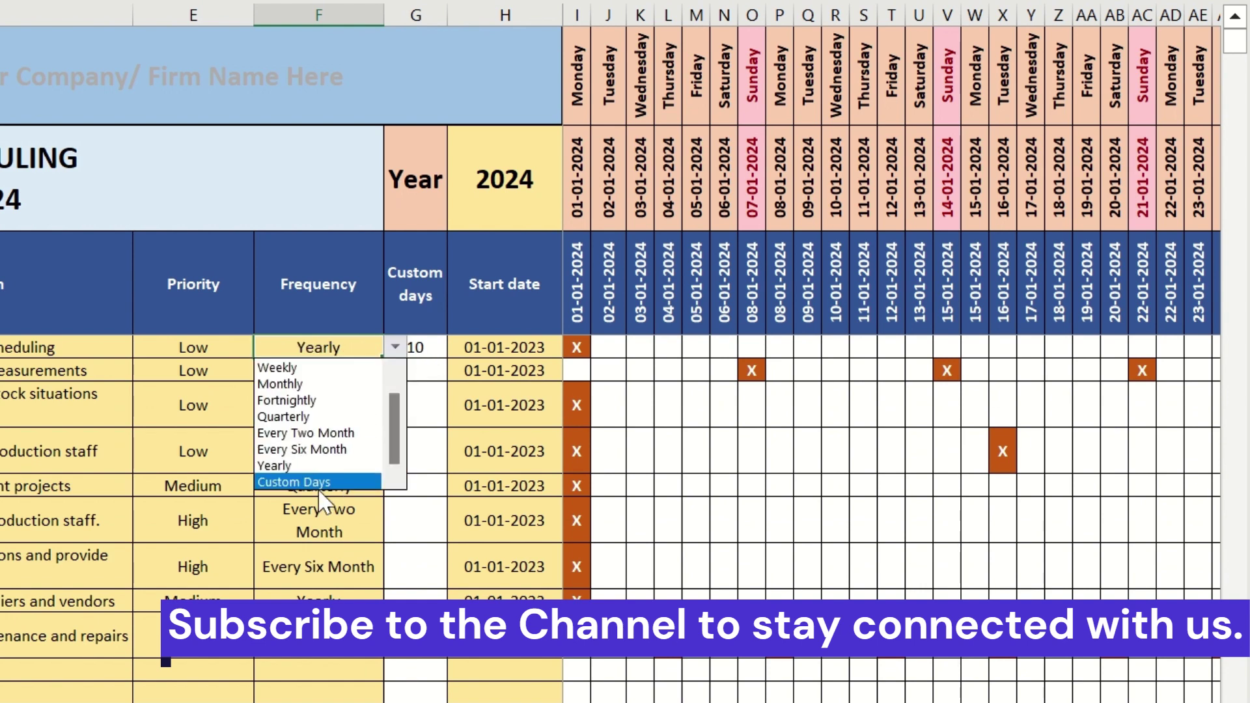
{"action": "left_click", "coordinate": [296, 482]}
{"action": "left_click", "coordinate": [430, 349]}
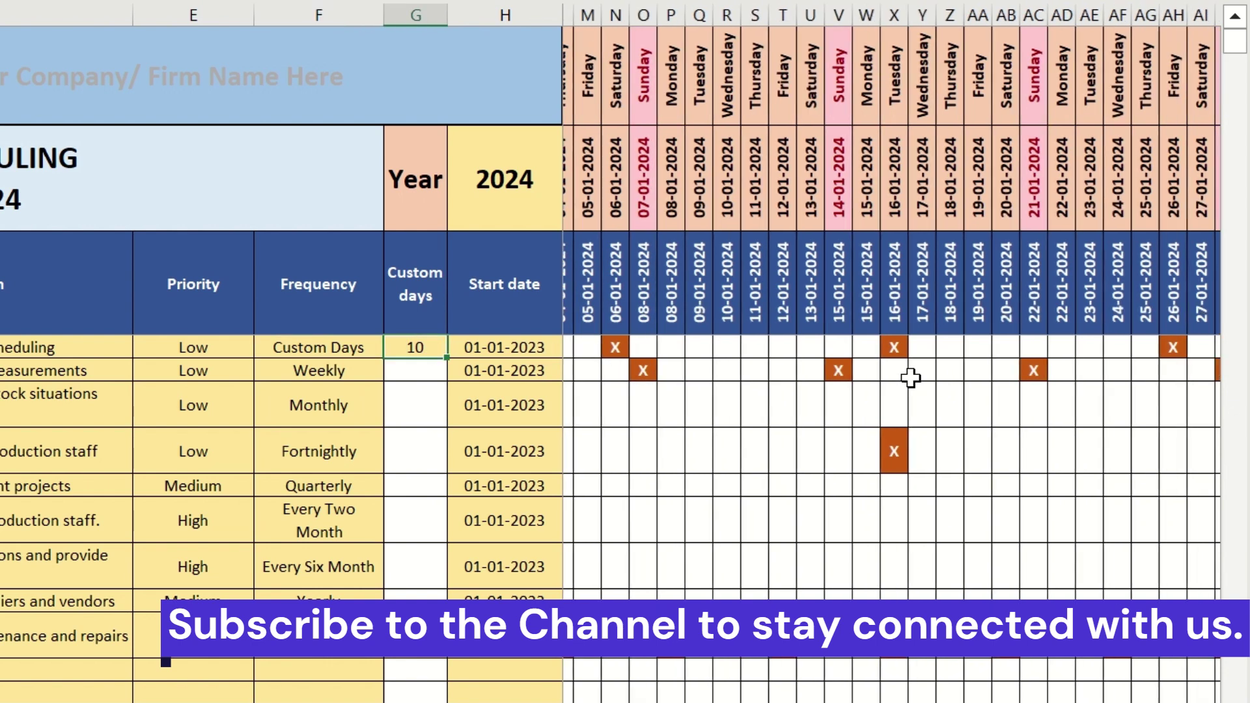
{"action": "type", "text": "5"}
{"action": "key", "text": "Return"}
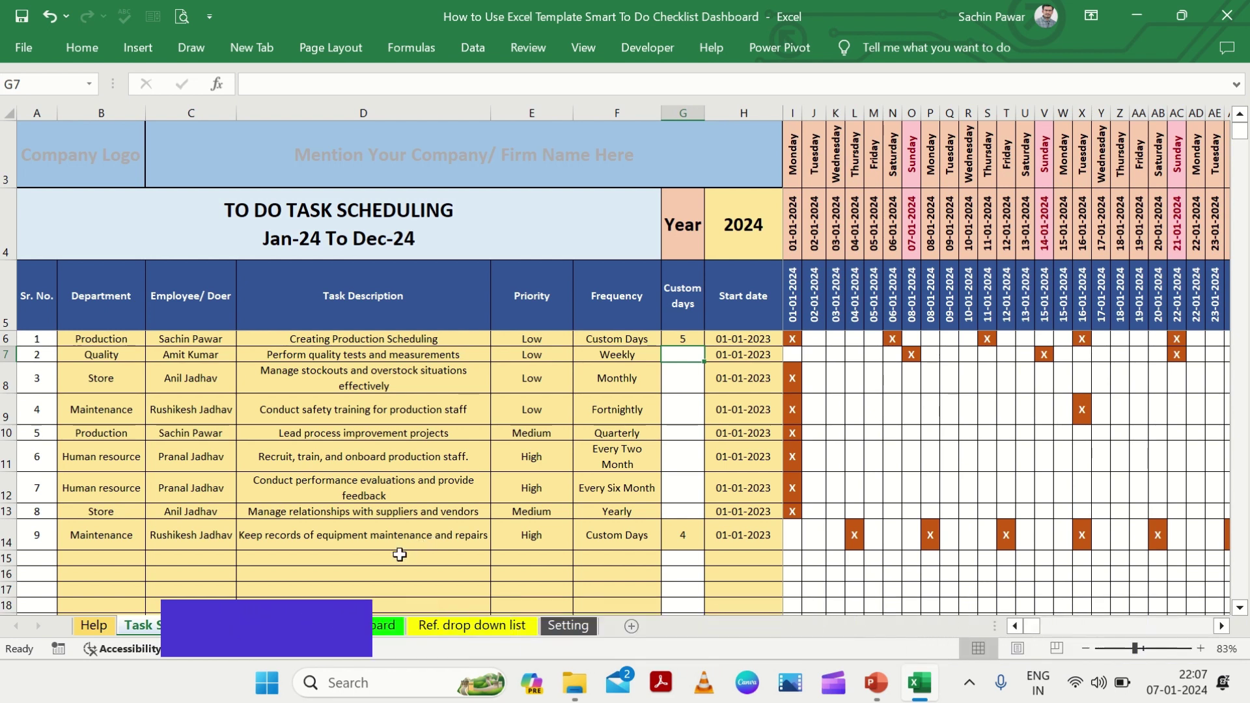
Select the sample task range B6:H14 and clear it, checking the department dropdown afterwards.
{"action": "left_click", "coordinate": [111, 319]}
{"action": "key", "text": "Down"}
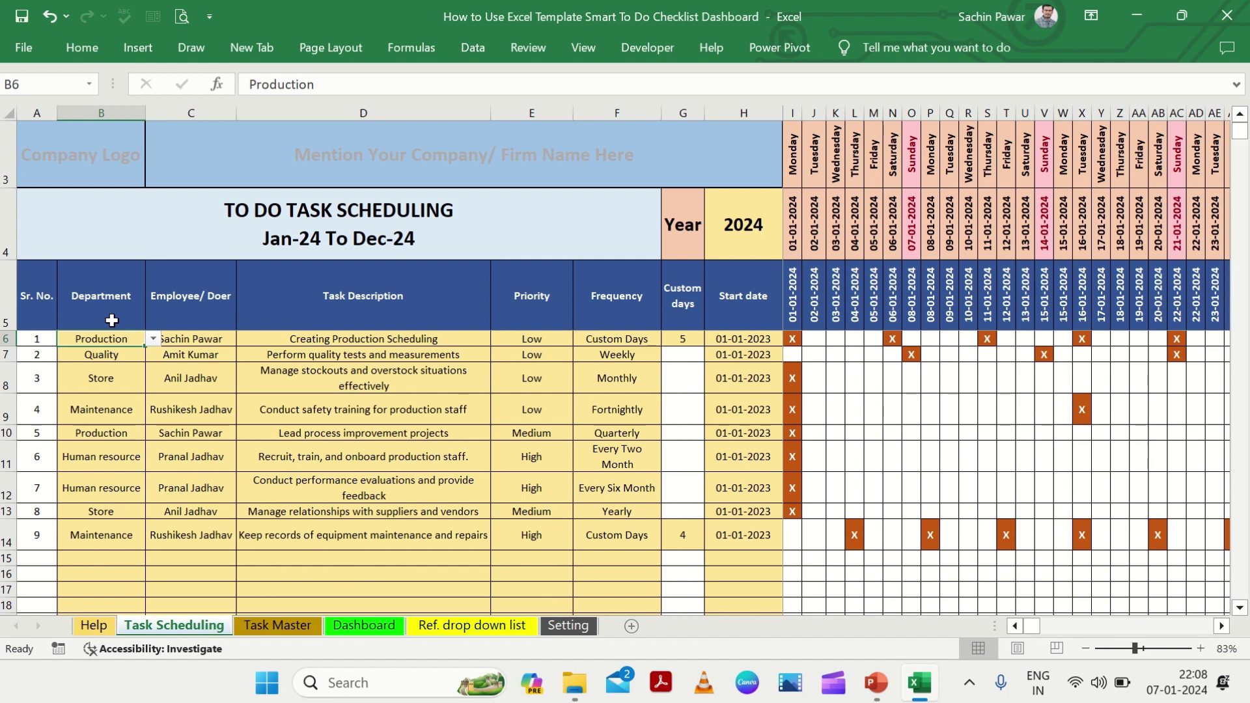
{"action": "key", "text": "shift+Right"}
{"action": "key", "text": "shift+Right"}
{"action": "key", "text": "shift+Right"}
{"action": "key", "text": "shift+Right"}
{"action": "key", "text": "shift+Right"}
{"action": "key", "text": "ctrl+shift+Down"}
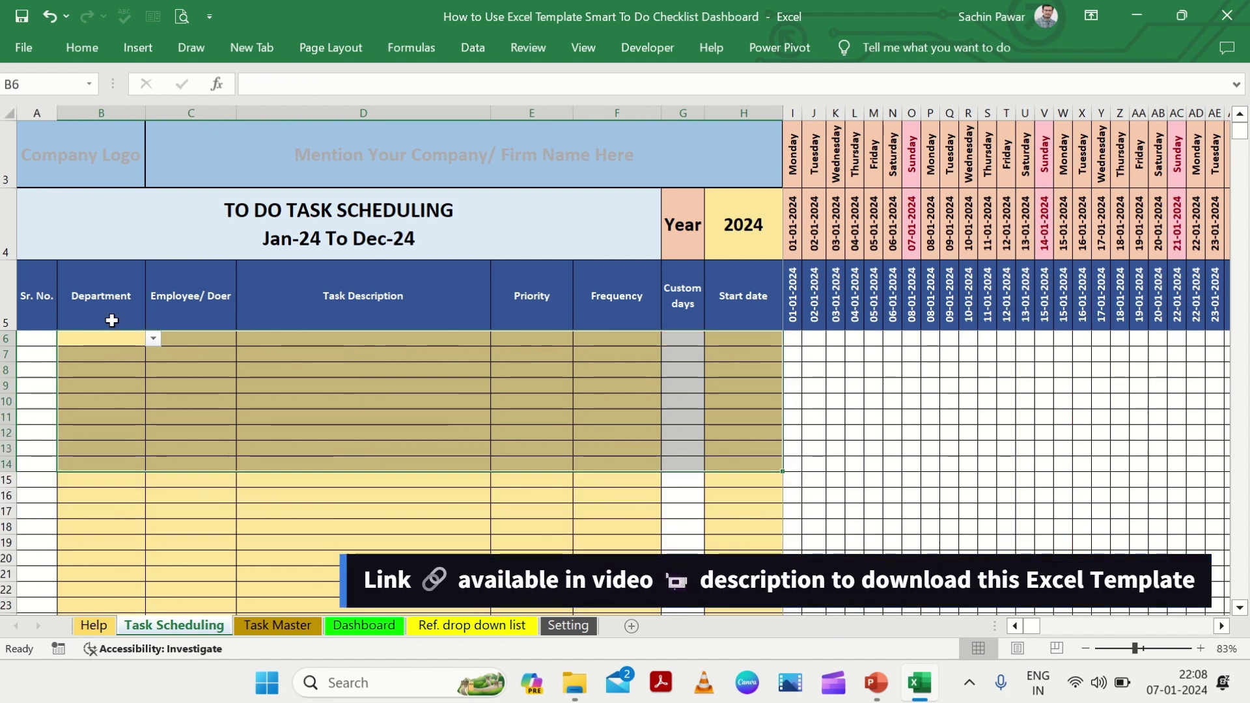
{"action": "key", "text": "alt+Down"}
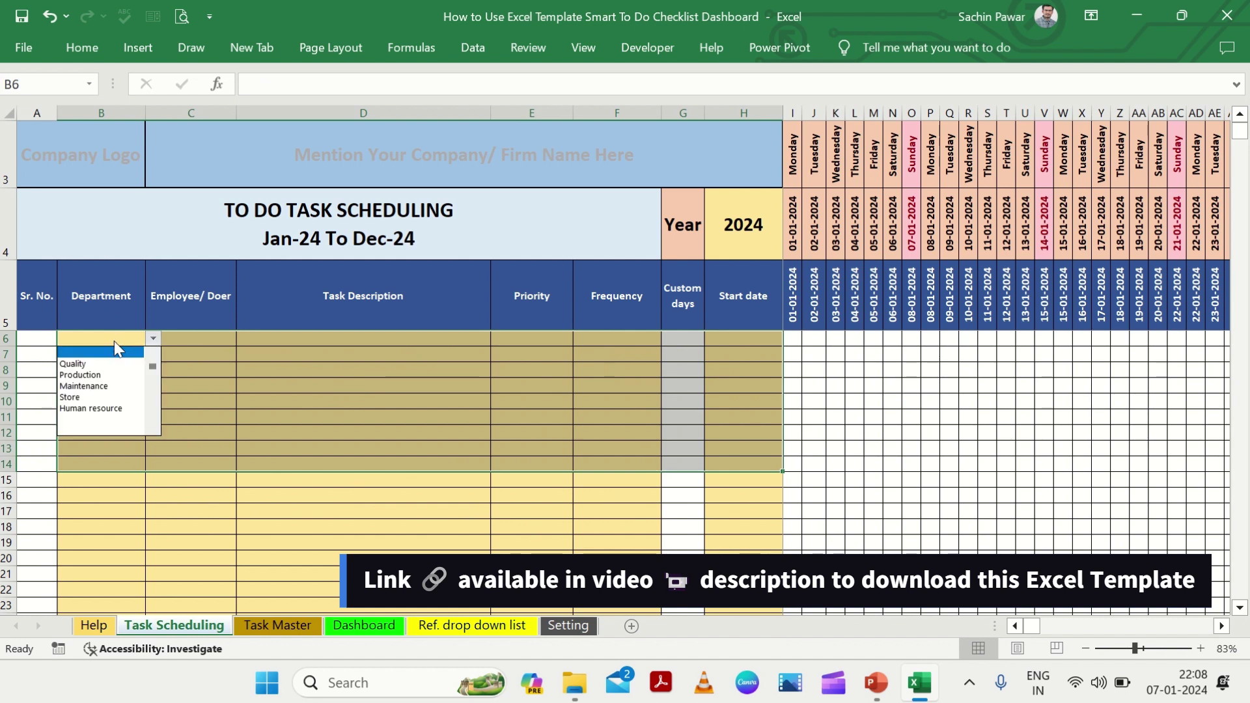
{"action": "key", "text": "Escape"}
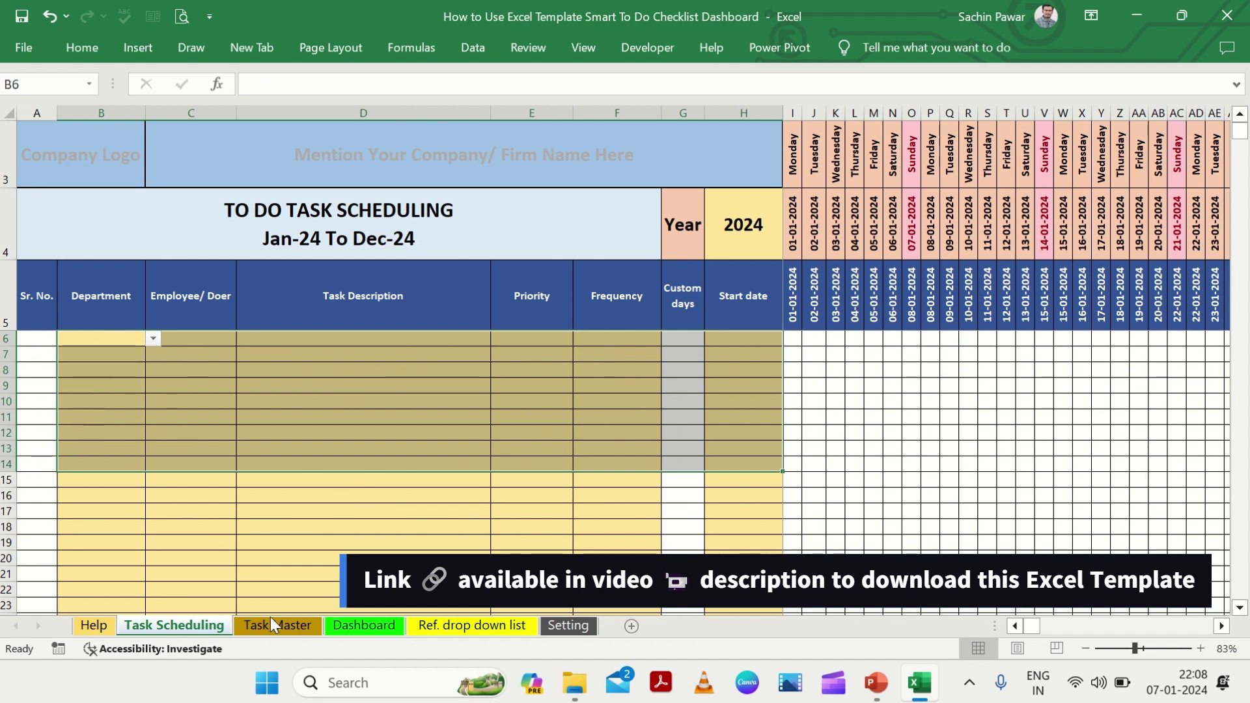
Delete all Task Master records, end the type-mismatch error, and go to Ref. drop down list.
{"action": "left_click", "coordinate": [275, 627]}
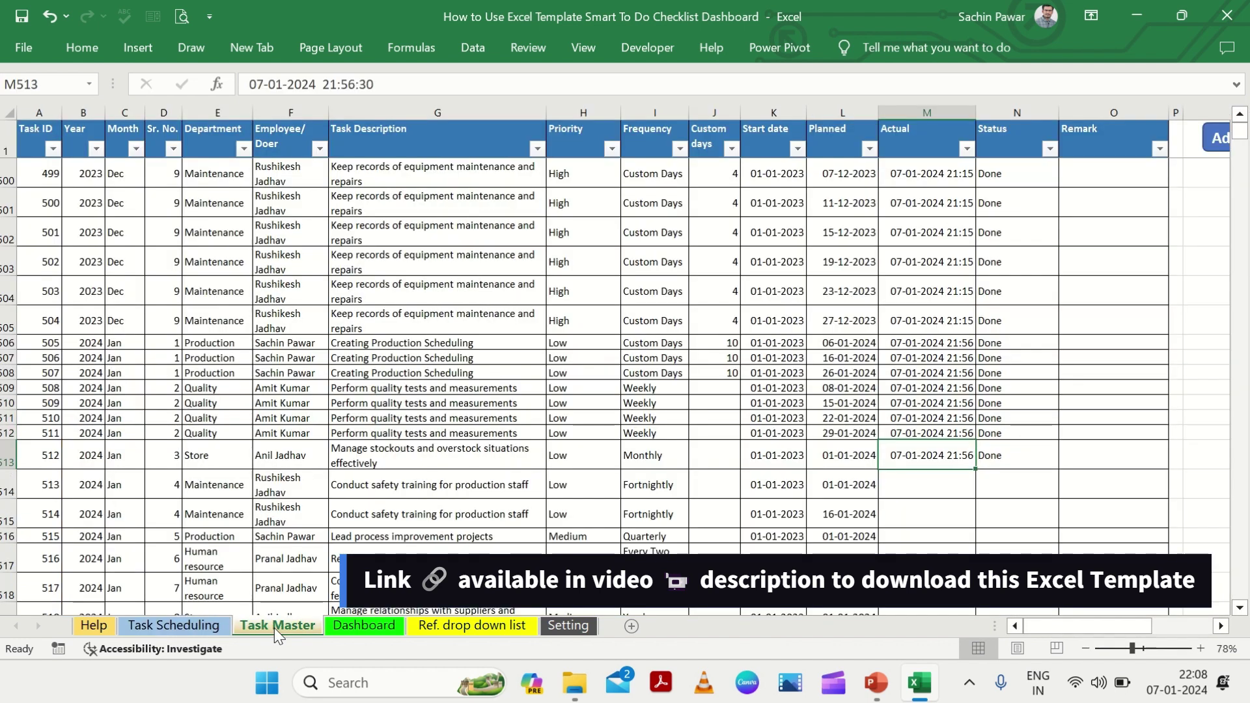
{"action": "left_click", "coordinate": [32, 147]}
{"action": "key", "text": "ctrl+Home"}
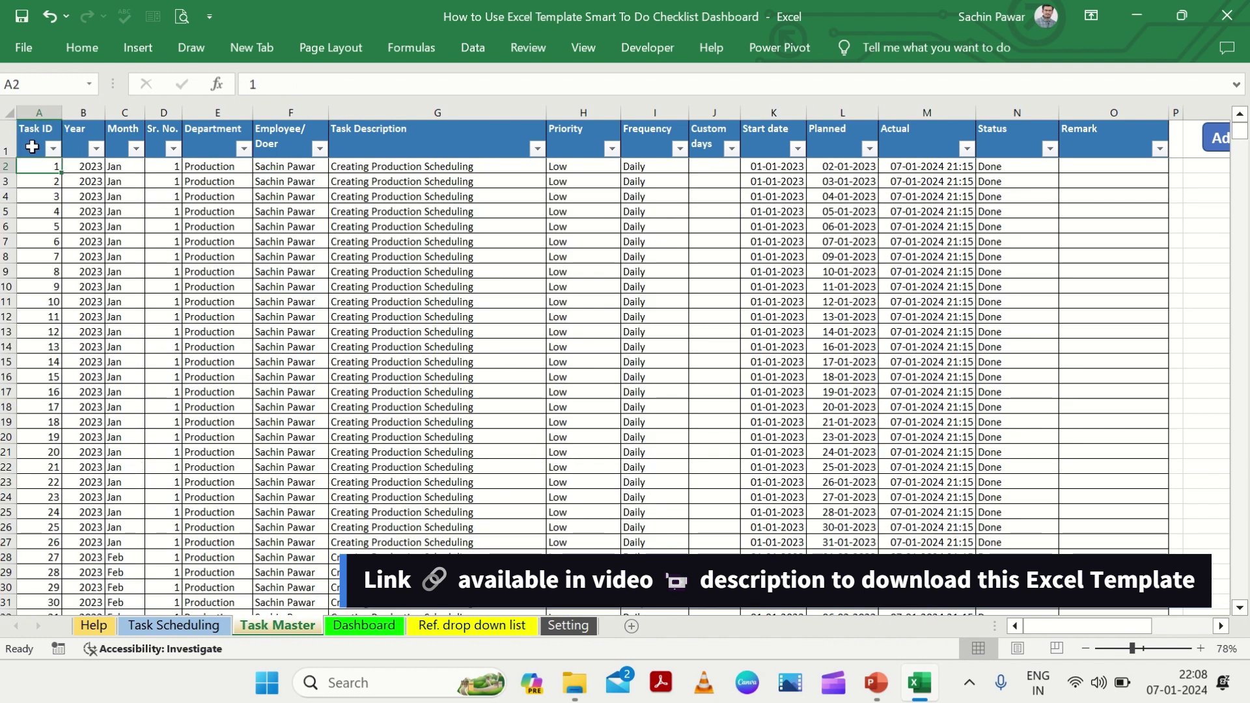
{"action": "key", "text": "shift+Right"}
{"action": "key", "text": "shift+Right"}
{"action": "key", "text": "shift+Right"}
{"action": "key", "text": "shift+Right"}
{"action": "key", "text": "shift+Right"}
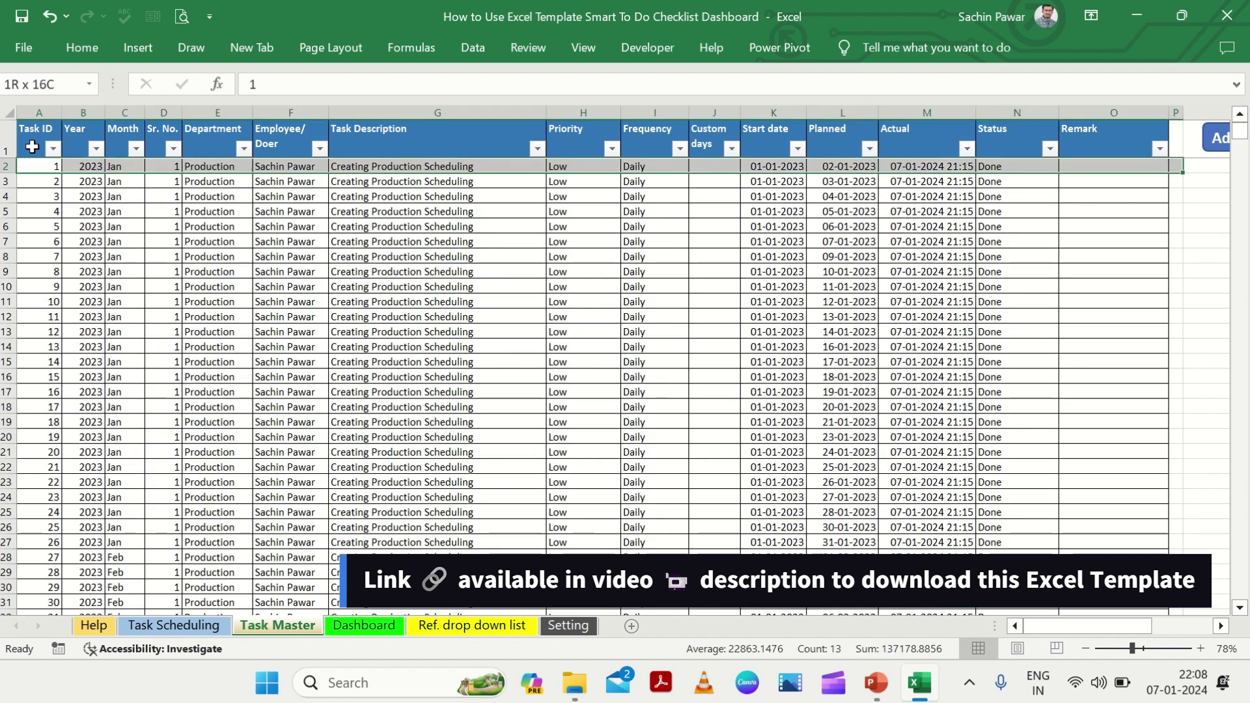
{"action": "key", "text": "ctrl+shift+Down"}
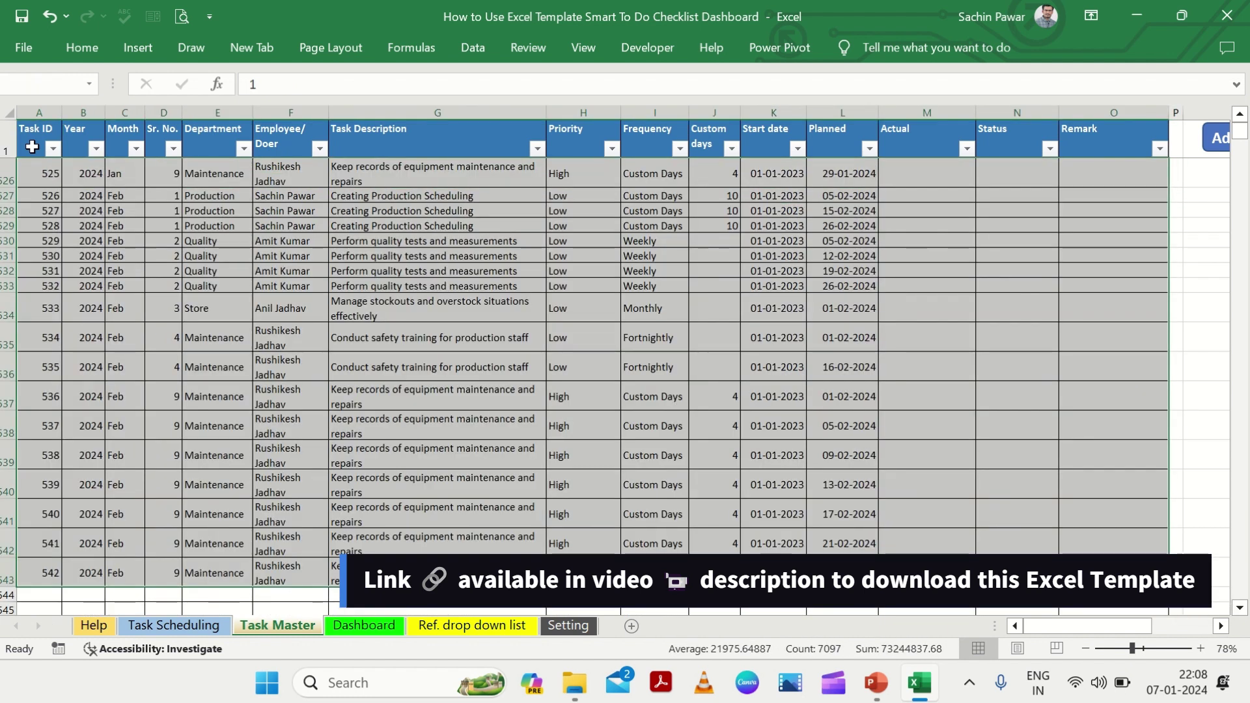
{"action": "key", "text": "Delete"}
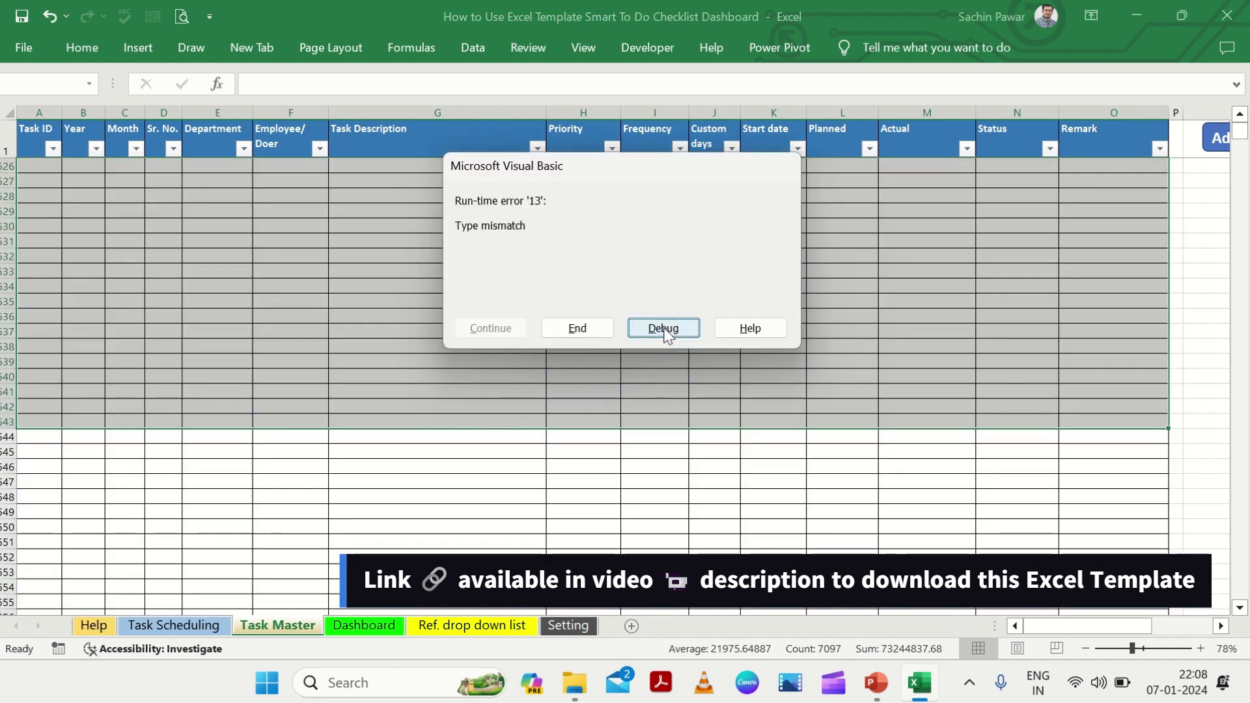
{"action": "left_click", "coordinate": [578, 328]}
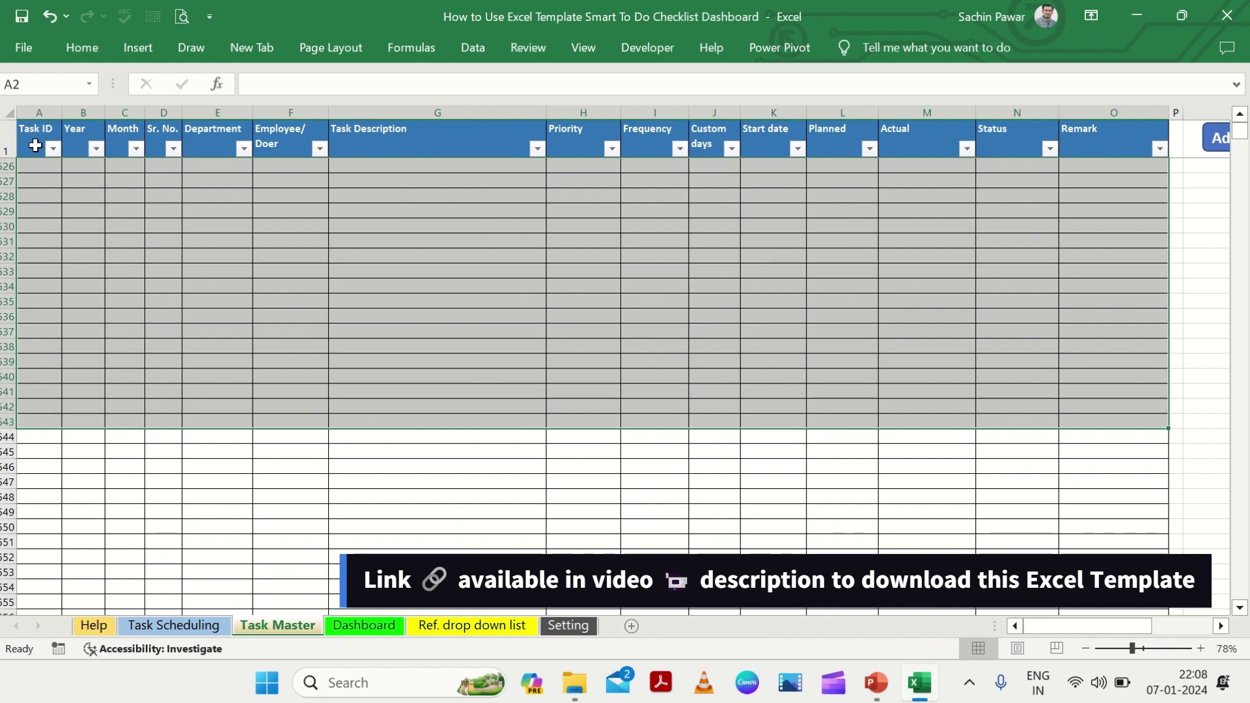
{"action": "left_click", "coordinate": [442, 625]}
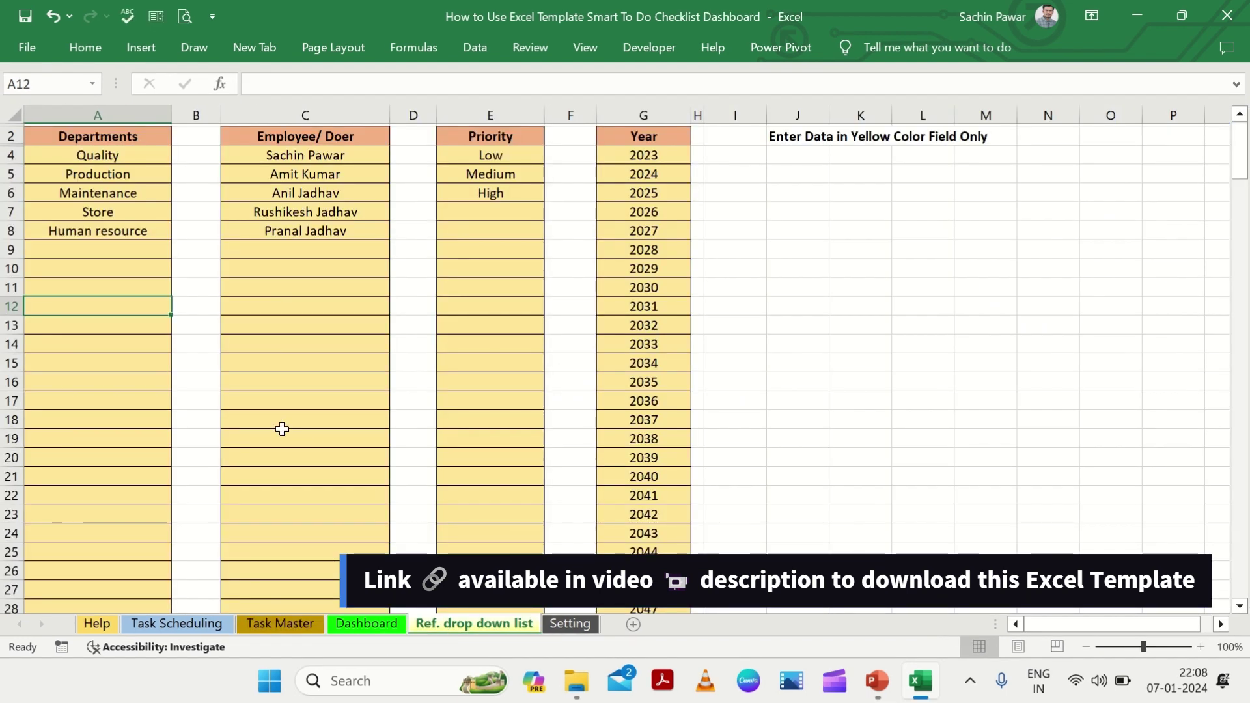
Select the Departments, Employee/Doer and Low/Medium/High Priority lists, then return to Task Scheduling.
{"action": "left_click", "coordinate": [135, 160]}
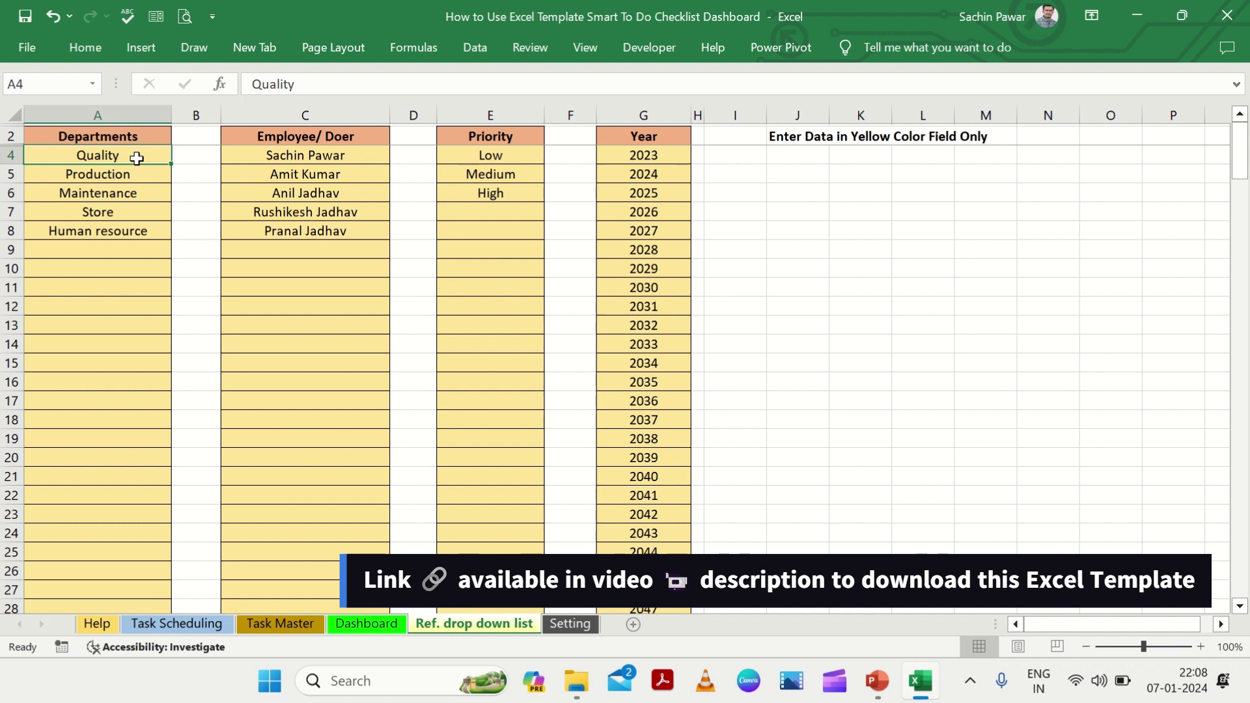
{"action": "left_click_drag", "start_coordinate": [137, 158], "coordinate": [122, 302]}
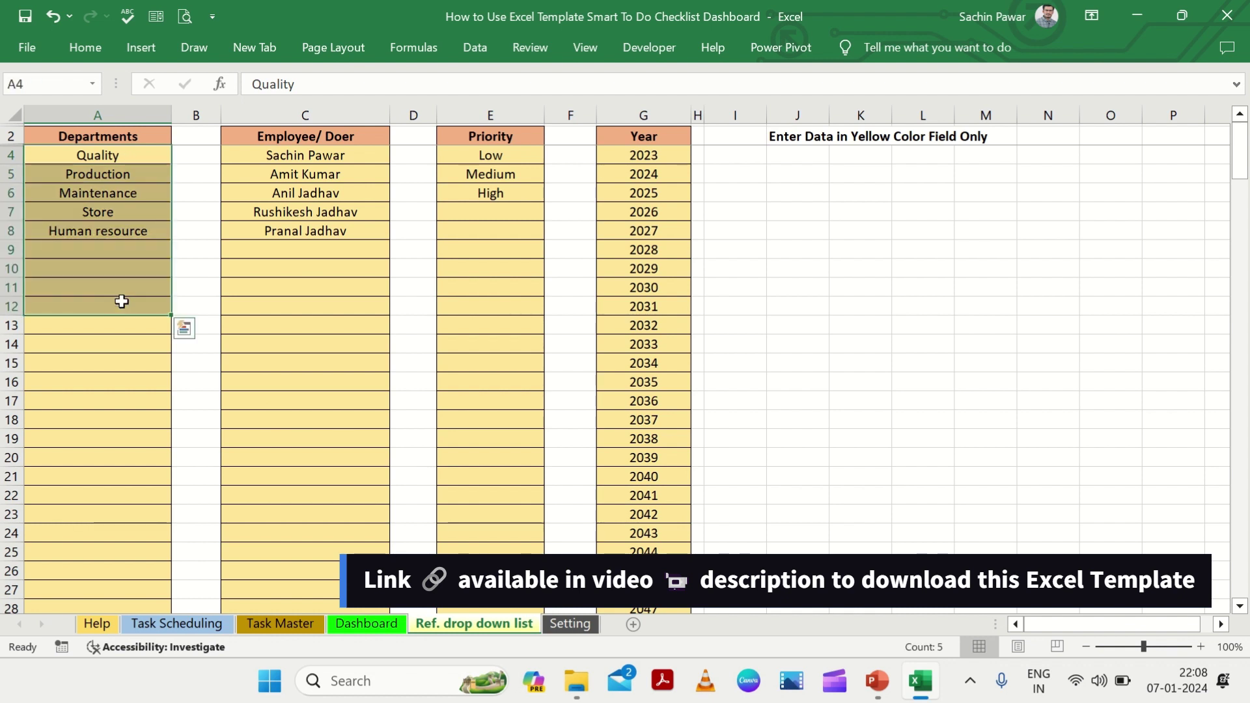
{"action": "left_click", "coordinate": [84, 174]}
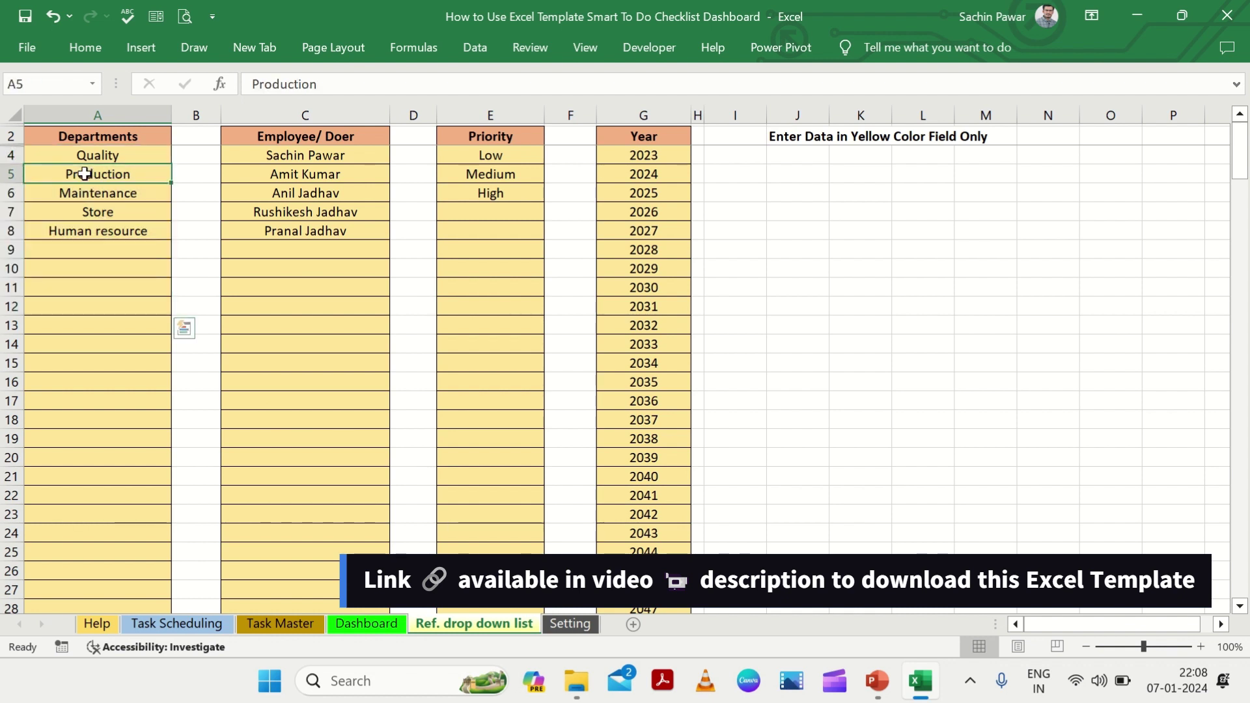
{"action": "left_click_drag", "start_coordinate": [302, 151], "coordinate": [317, 272]}
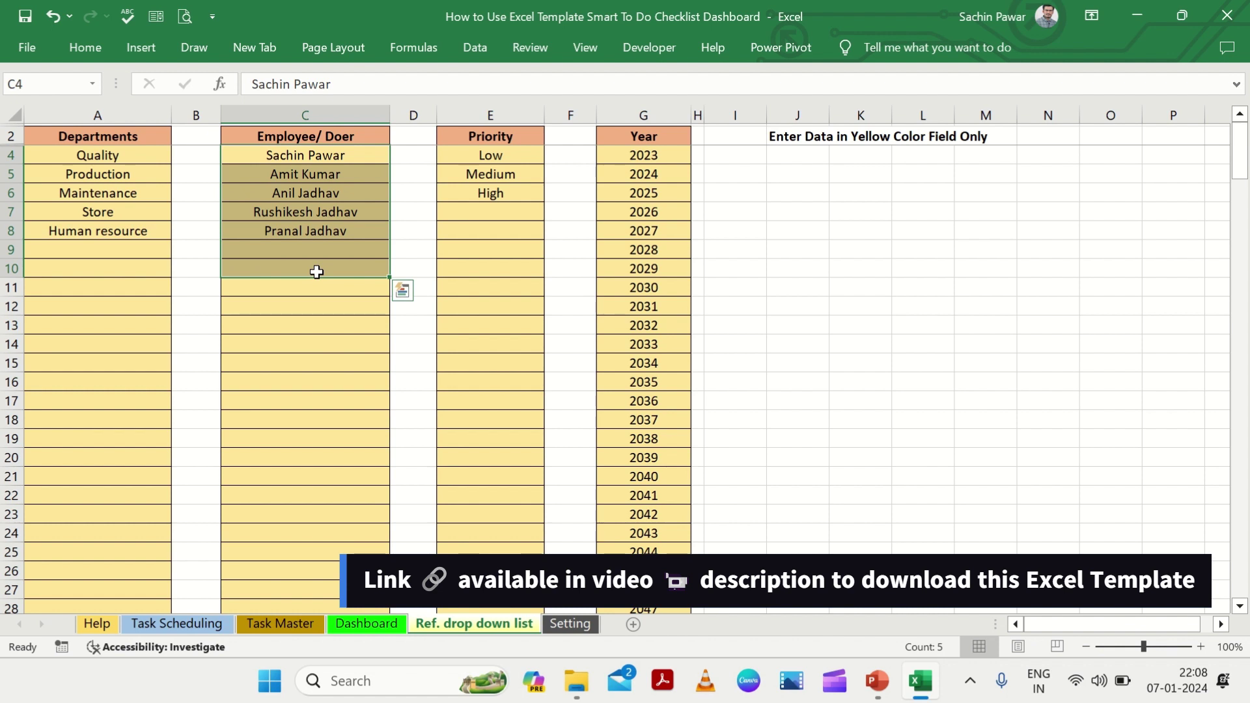
{"action": "left_click", "coordinate": [527, 152]}
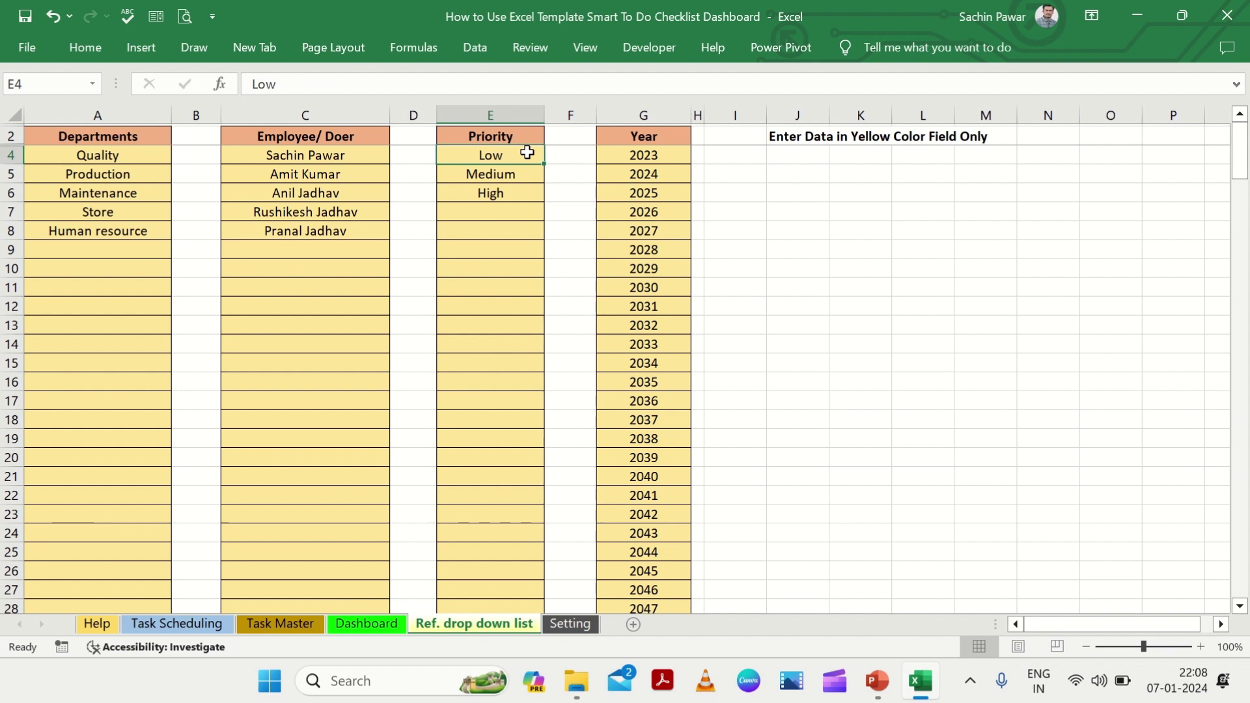
{"action": "left_click_drag", "start_coordinate": [527, 153], "coordinate": [521, 193]}
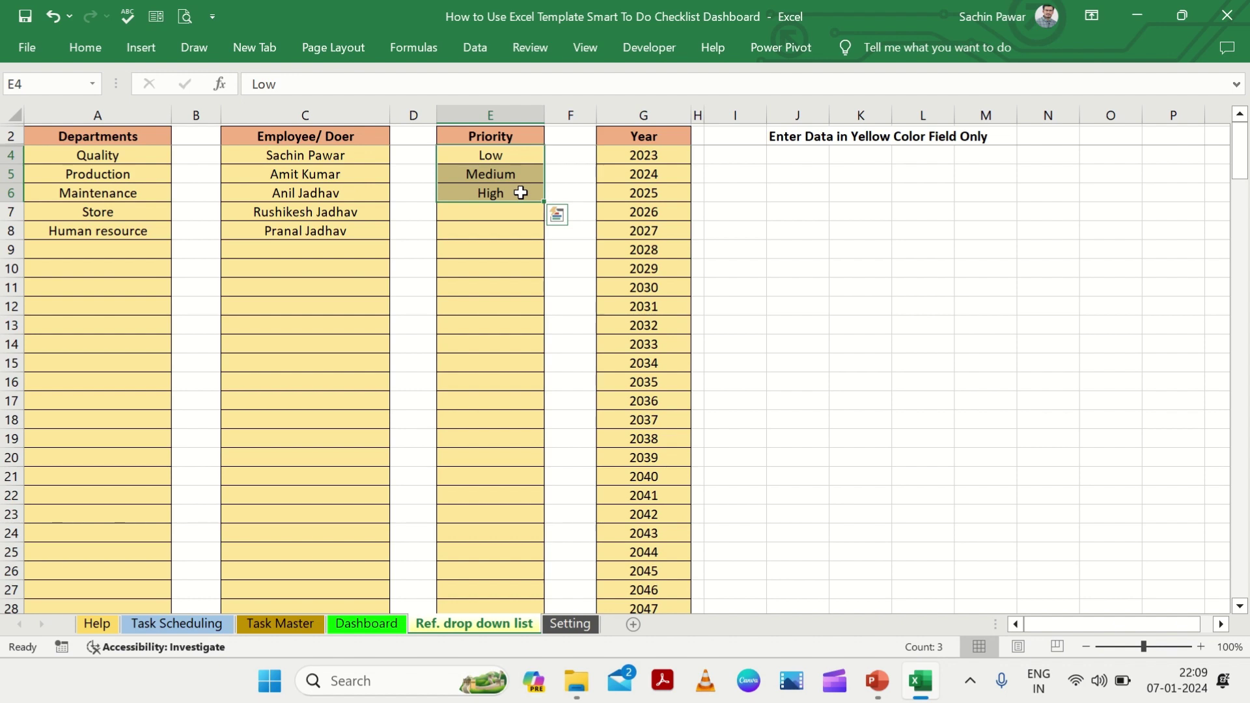
{"action": "left_click", "coordinate": [187, 625]}
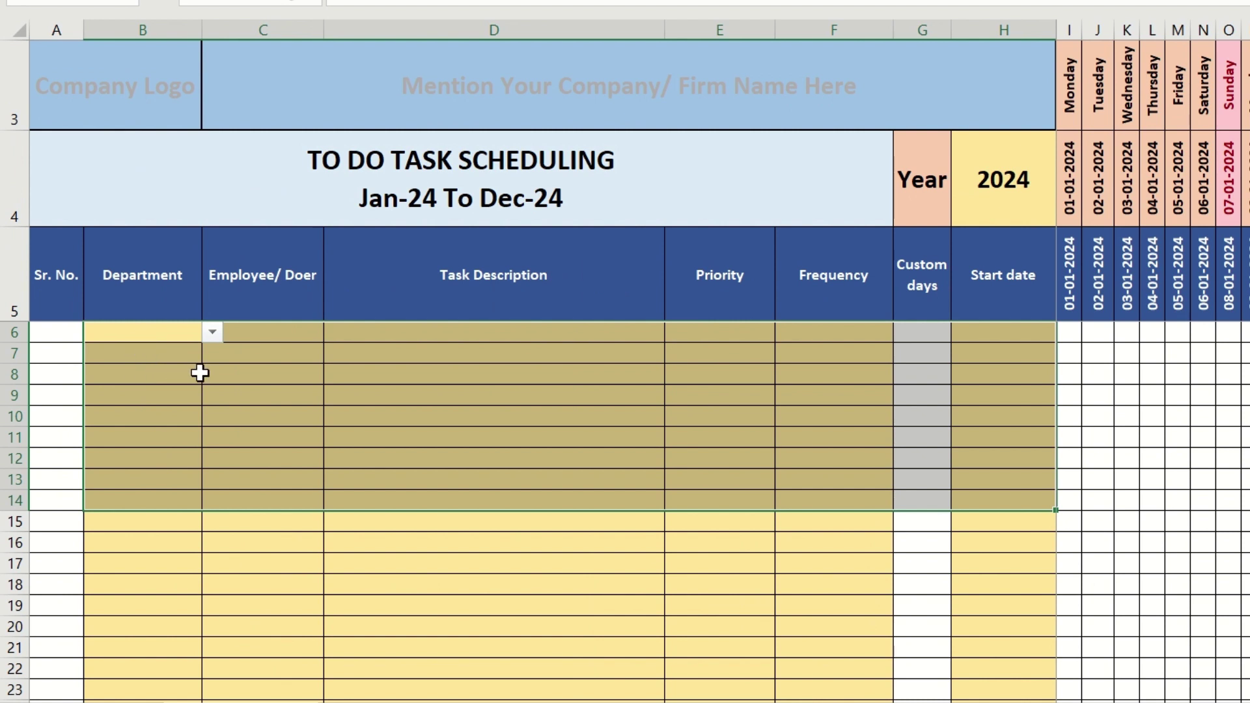
Set the first task's department to Quality and assign it to the first listed employee.
{"action": "left_click", "coordinate": [258, 357]}
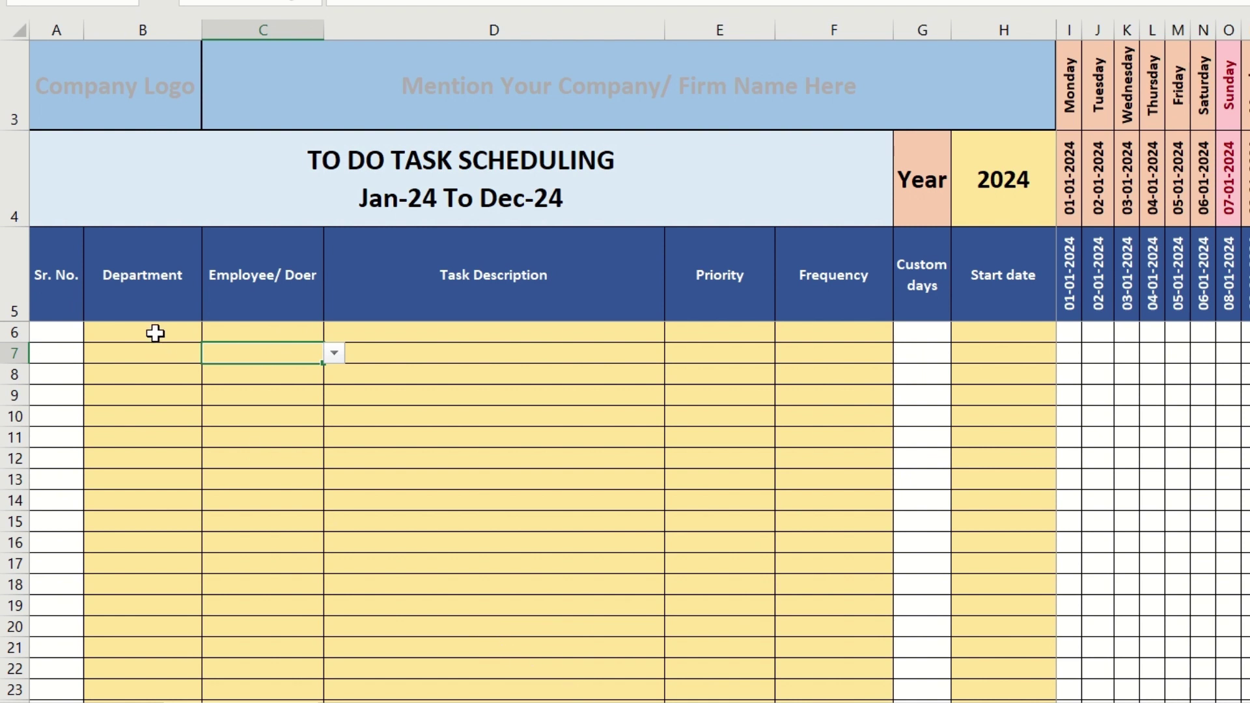
{"action": "left_click_drag", "start_coordinate": [155, 333], "coordinate": [211, 332]}
{"action": "left_click", "coordinate": [211, 332]}
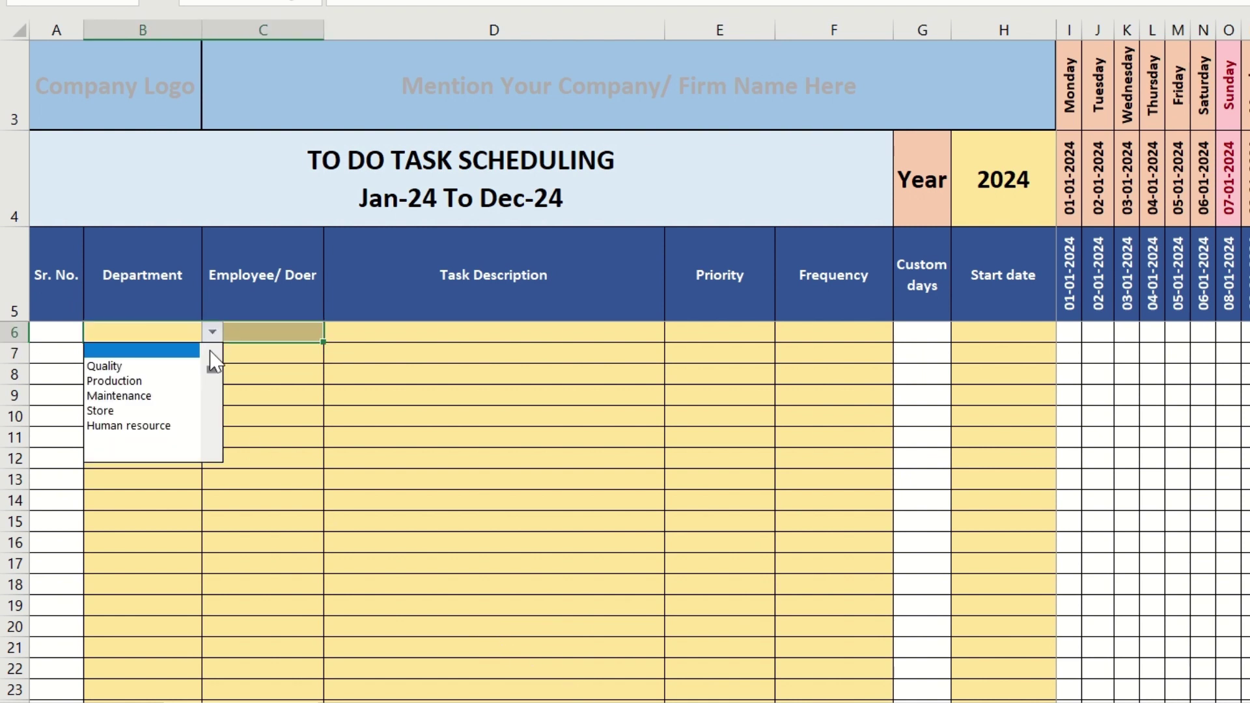
{"action": "left_click", "coordinate": [187, 371]}
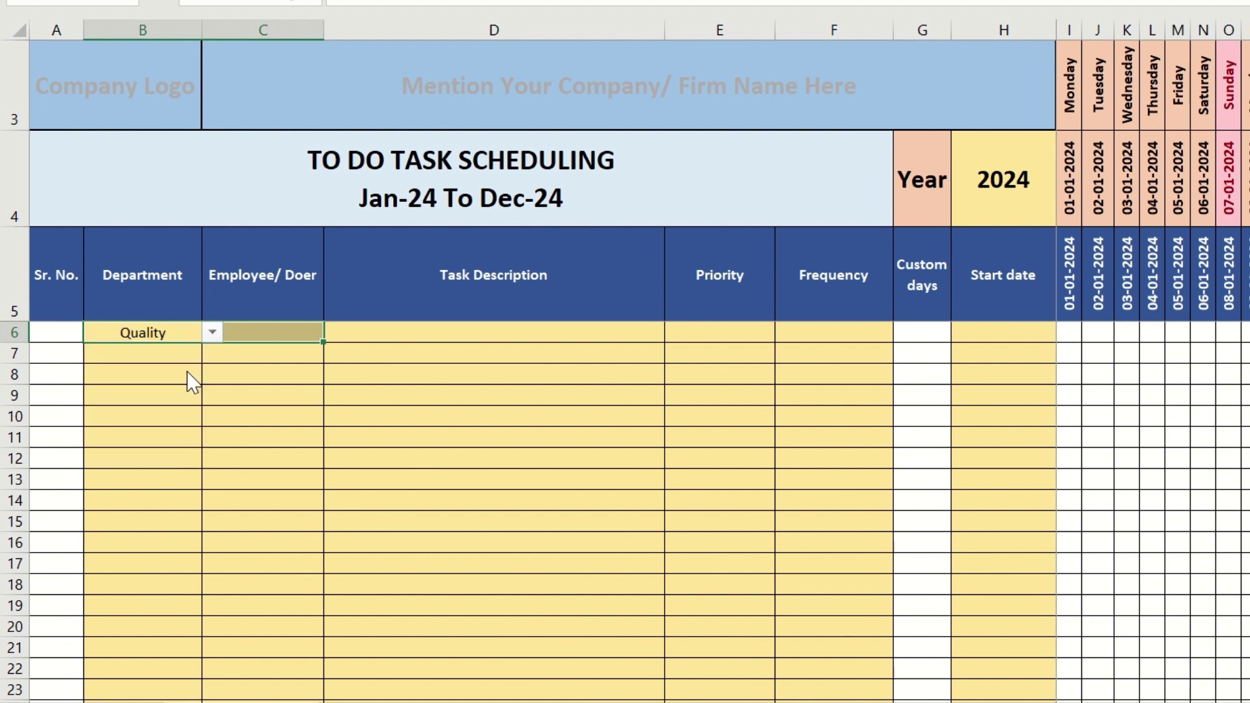
{"action": "left_click", "coordinate": [285, 330]}
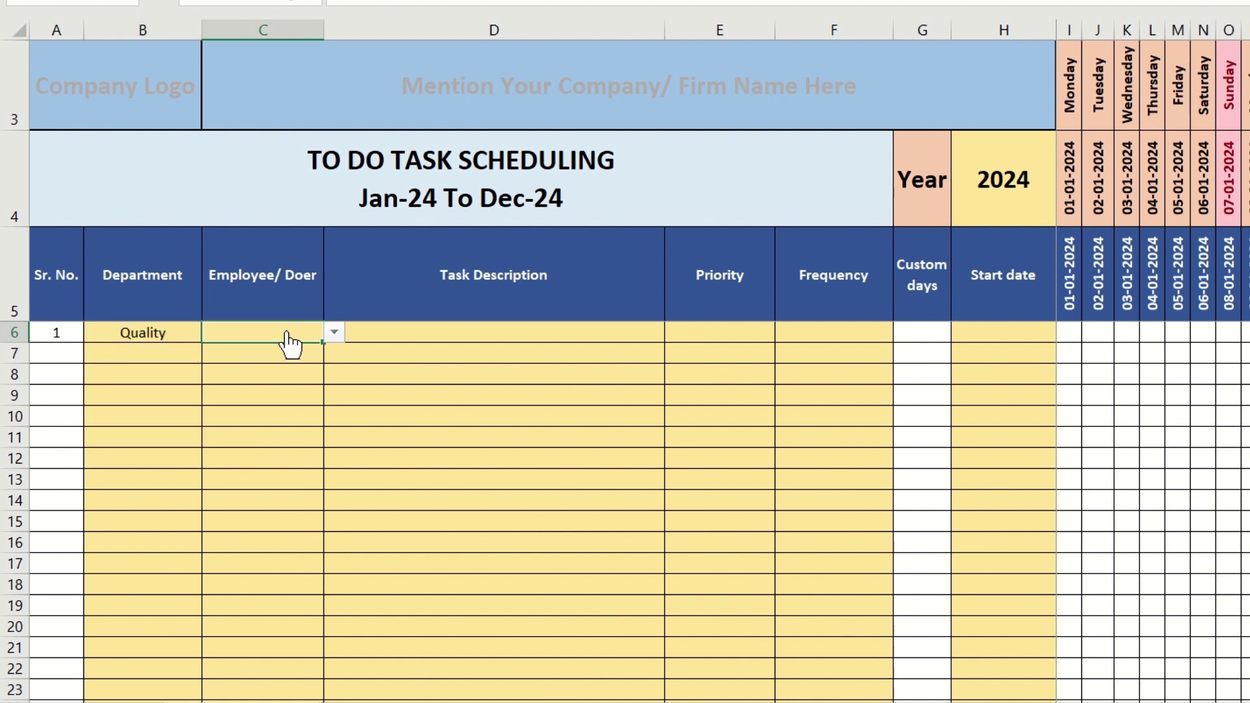
{"action": "left_click", "coordinate": [334, 332]}
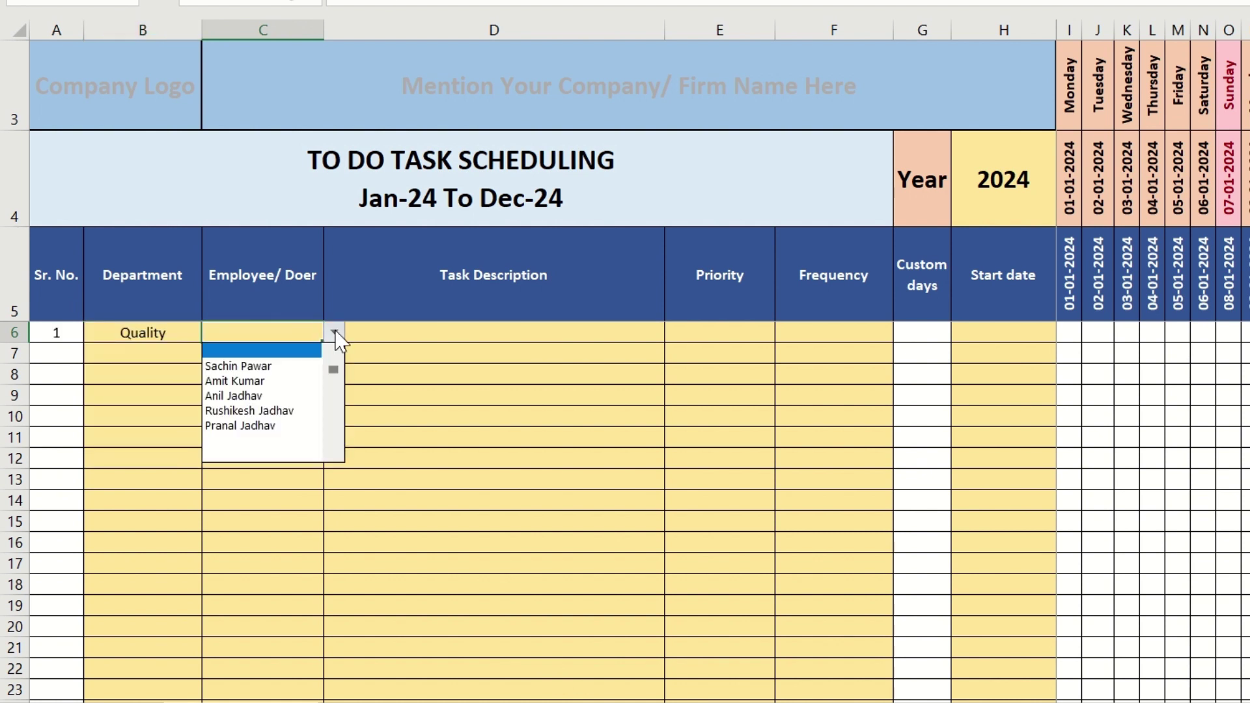
{"action": "left_click", "coordinate": [296, 366]}
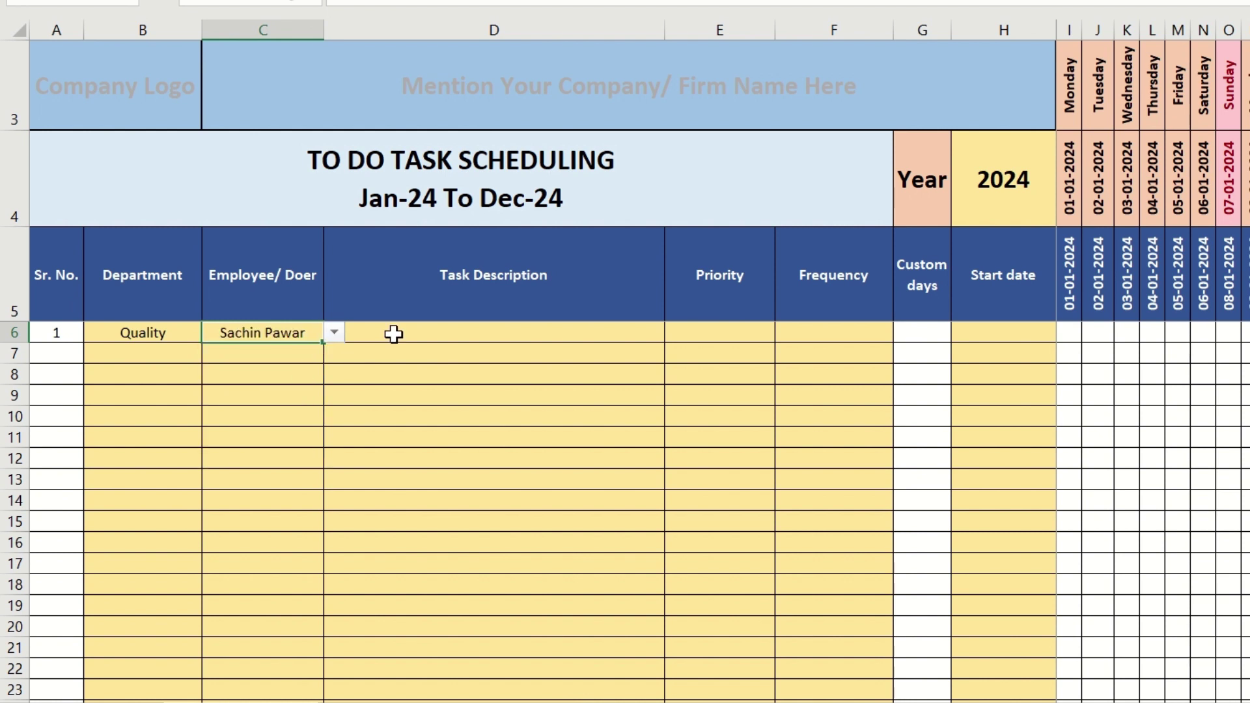
{"action": "left_click", "coordinate": [414, 333]}
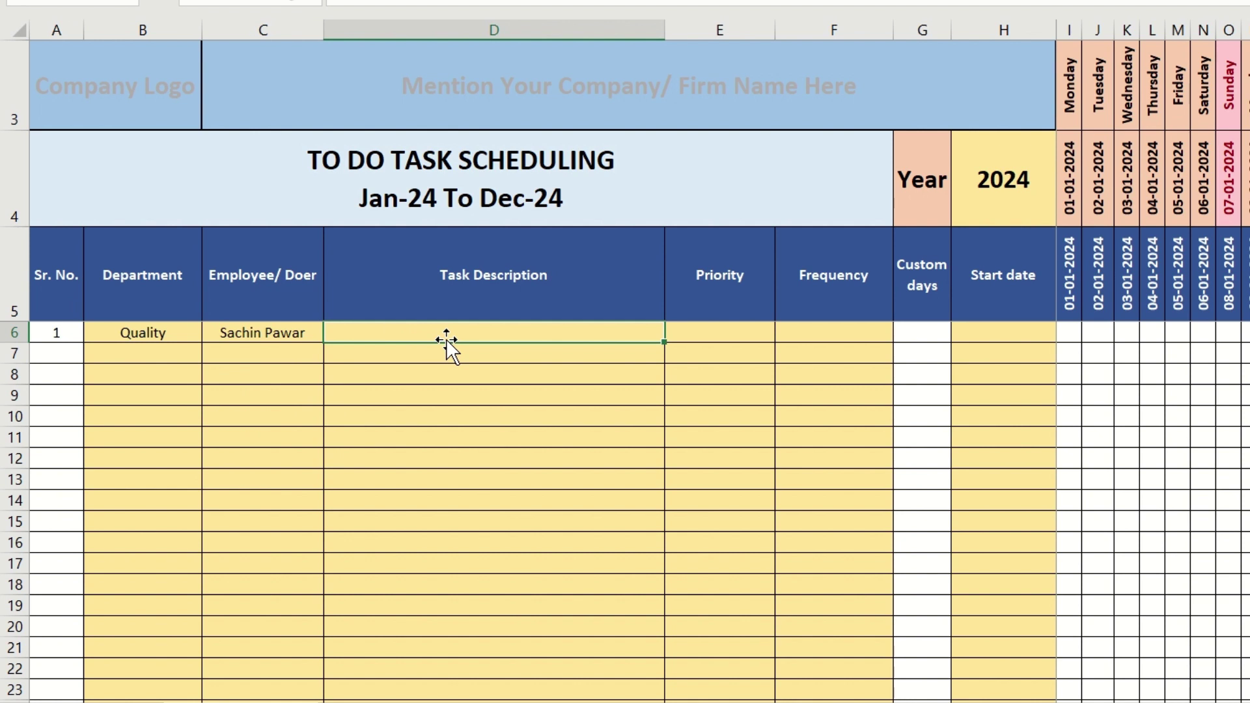
Set the first task's frequency to Daily.
{"action": "left_click", "coordinate": [741, 328]}
{"action": "left_click", "coordinate": [788, 332]}
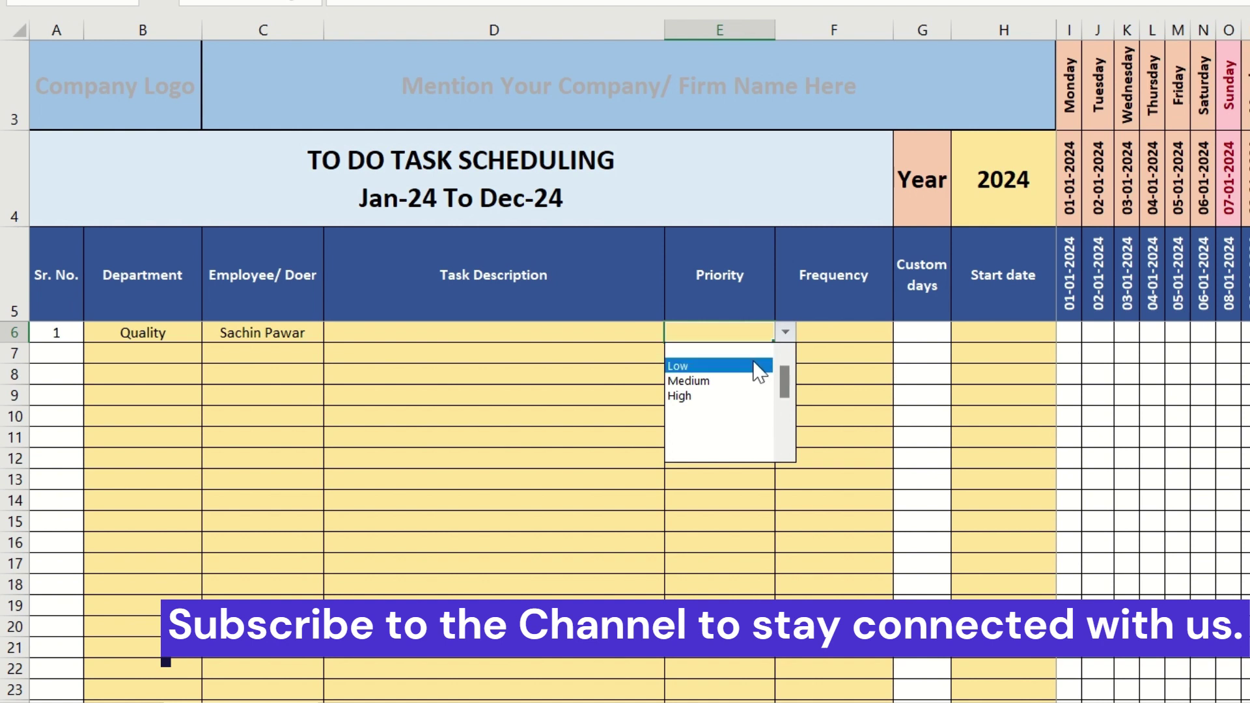
{"action": "left_click", "coordinate": [853, 331]}
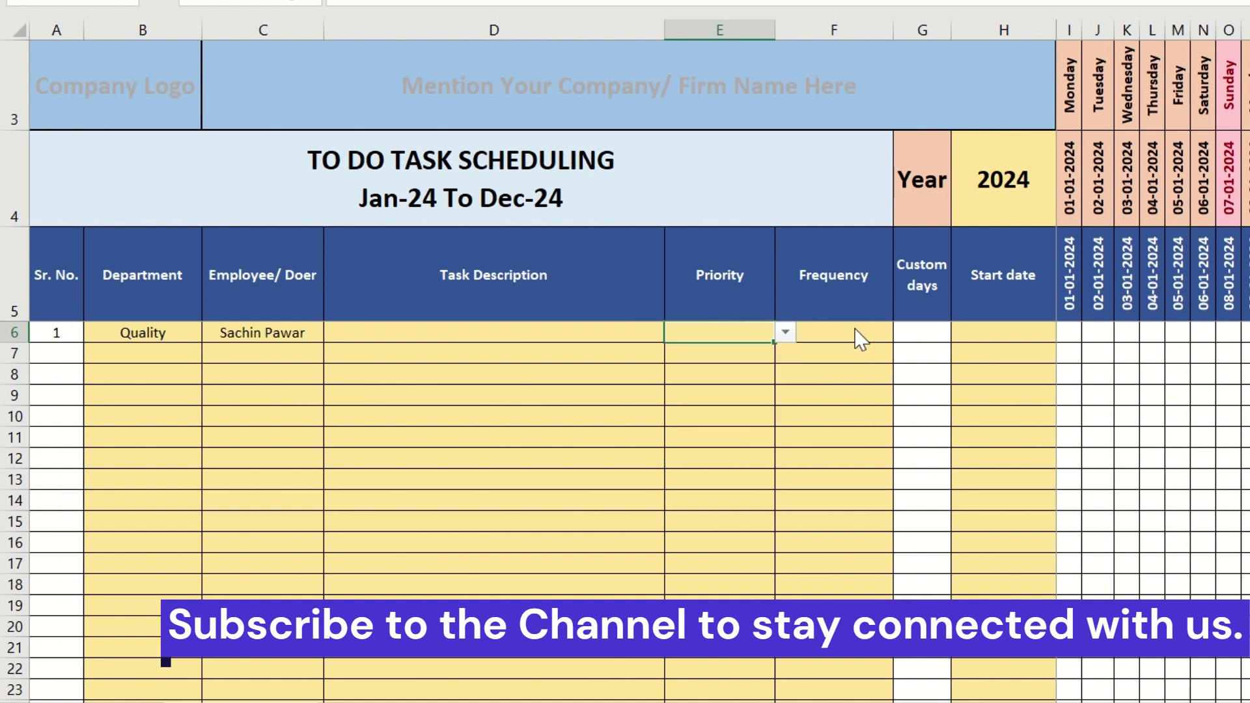
{"action": "left_click", "coordinate": [854, 330]}
{"action": "left_click", "coordinate": [904, 332]}
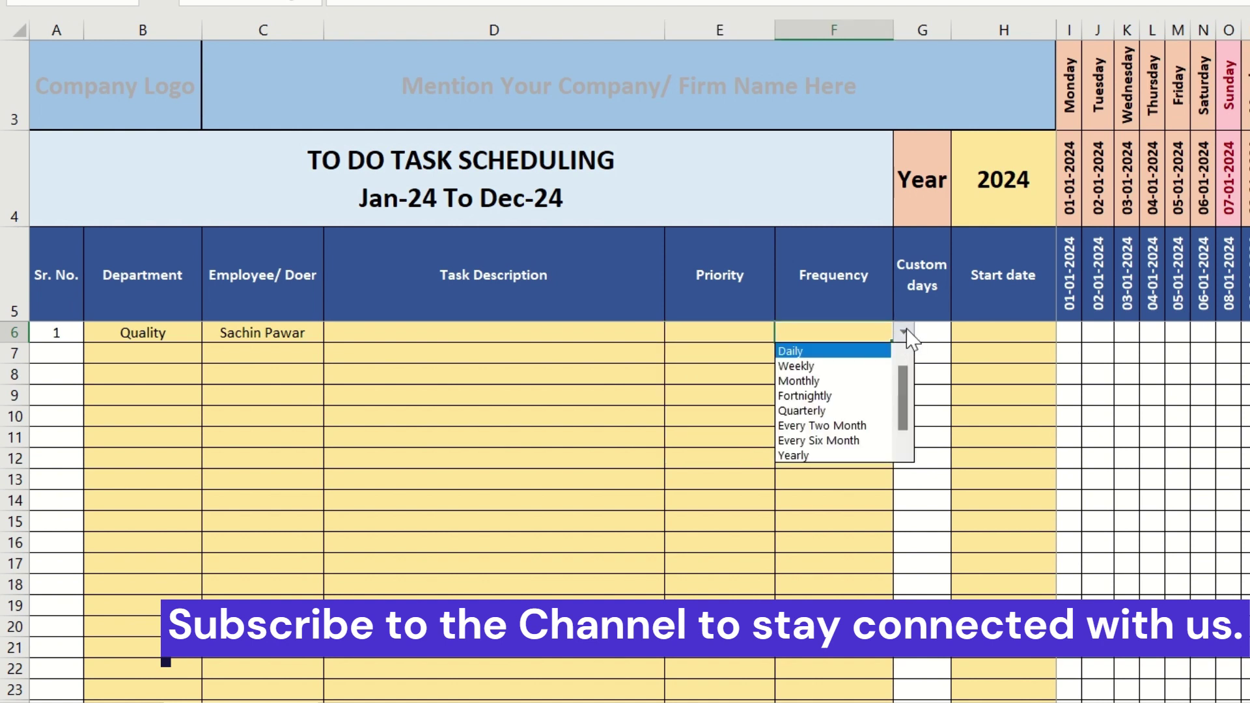
{"action": "left_click", "coordinate": [887, 351]}
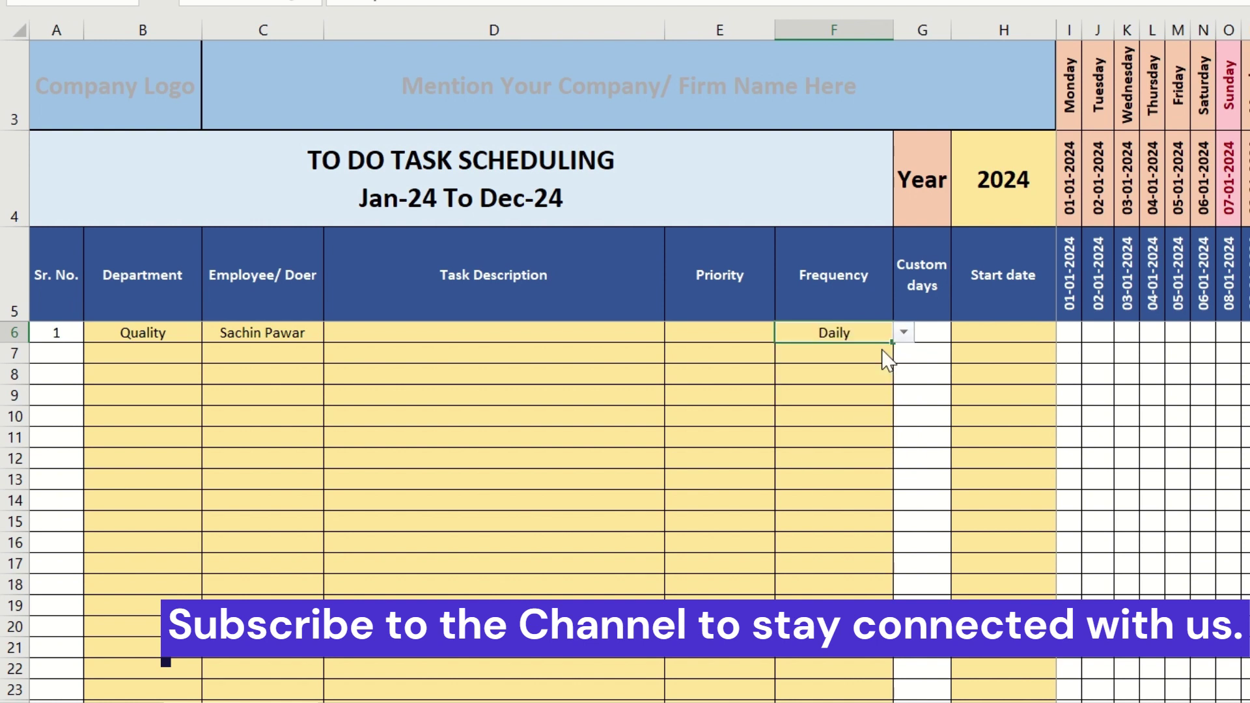
{"action": "left_click", "coordinate": [904, 332]}
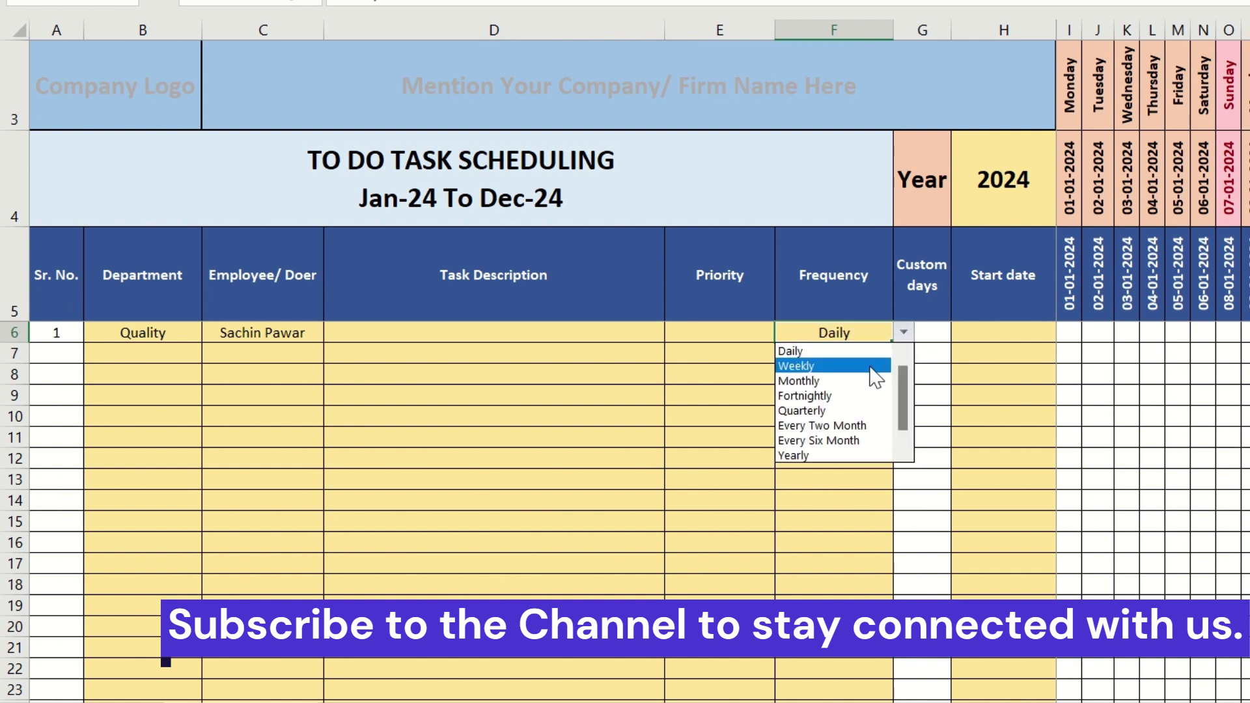
{"action": "left_click", "coordinate": [880, 352]}
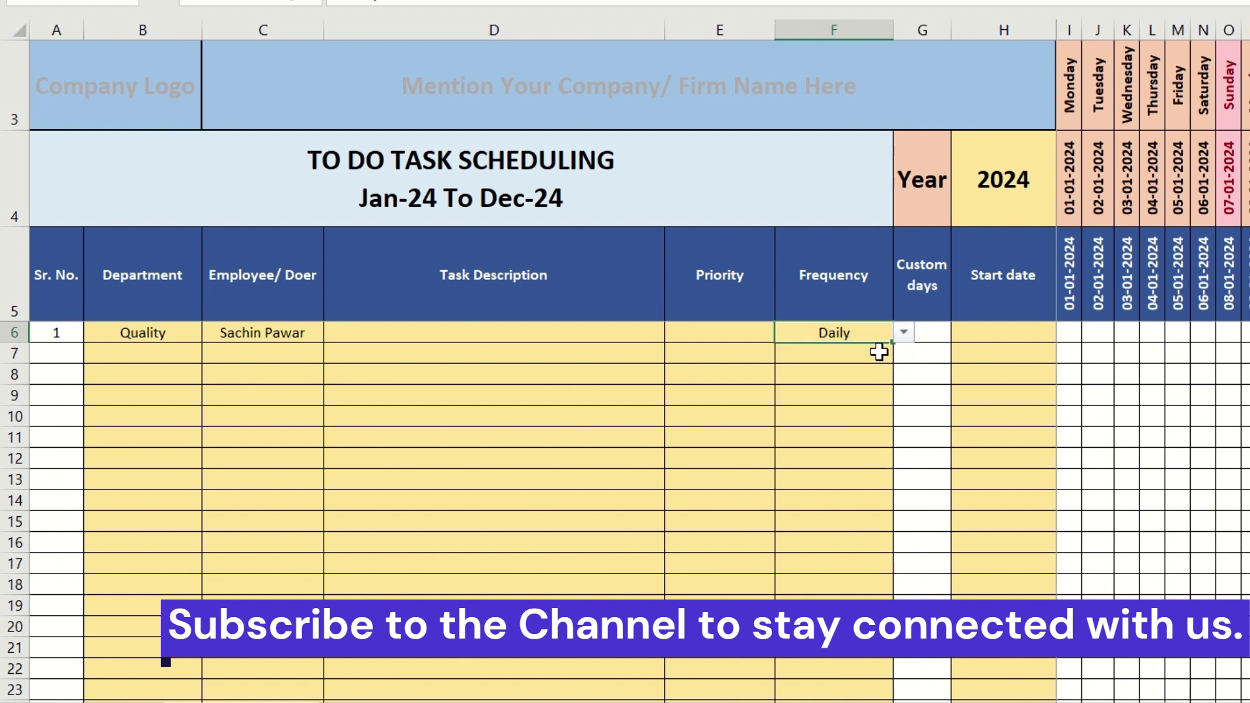
{"action": "left_click", "coordinate": [628, 337]}
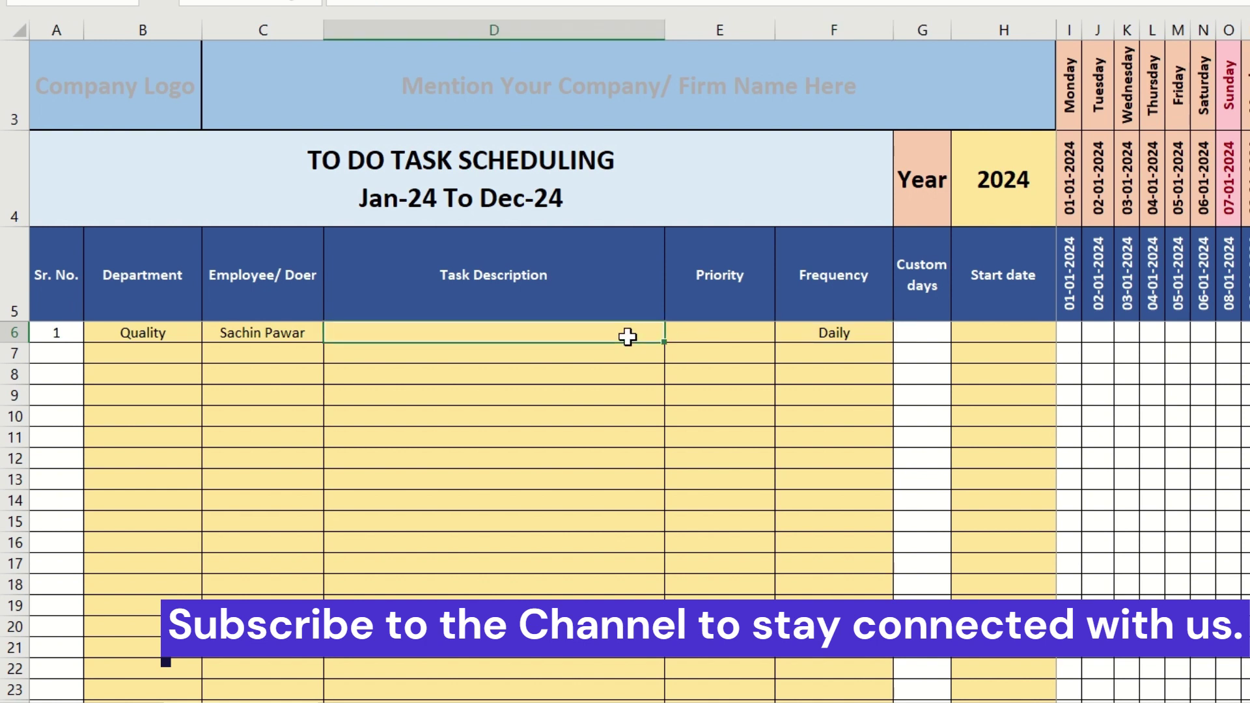
Enter 'Test Task' as the description and set its priority to High.
{"action": "type", "text": "Test T"}
{"action": "type", "text": "ask"}
{"action": "key", "text": "Tab"}
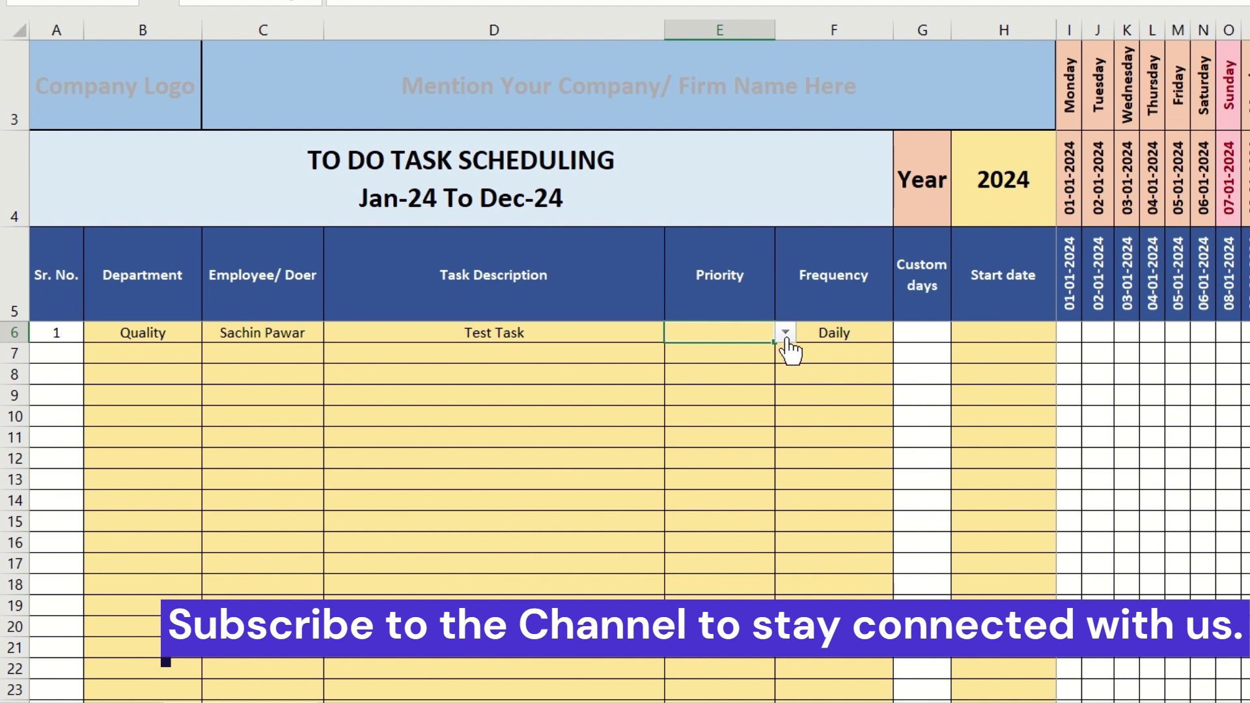
{"action": "left_click", "coordinate": [785, 333]}
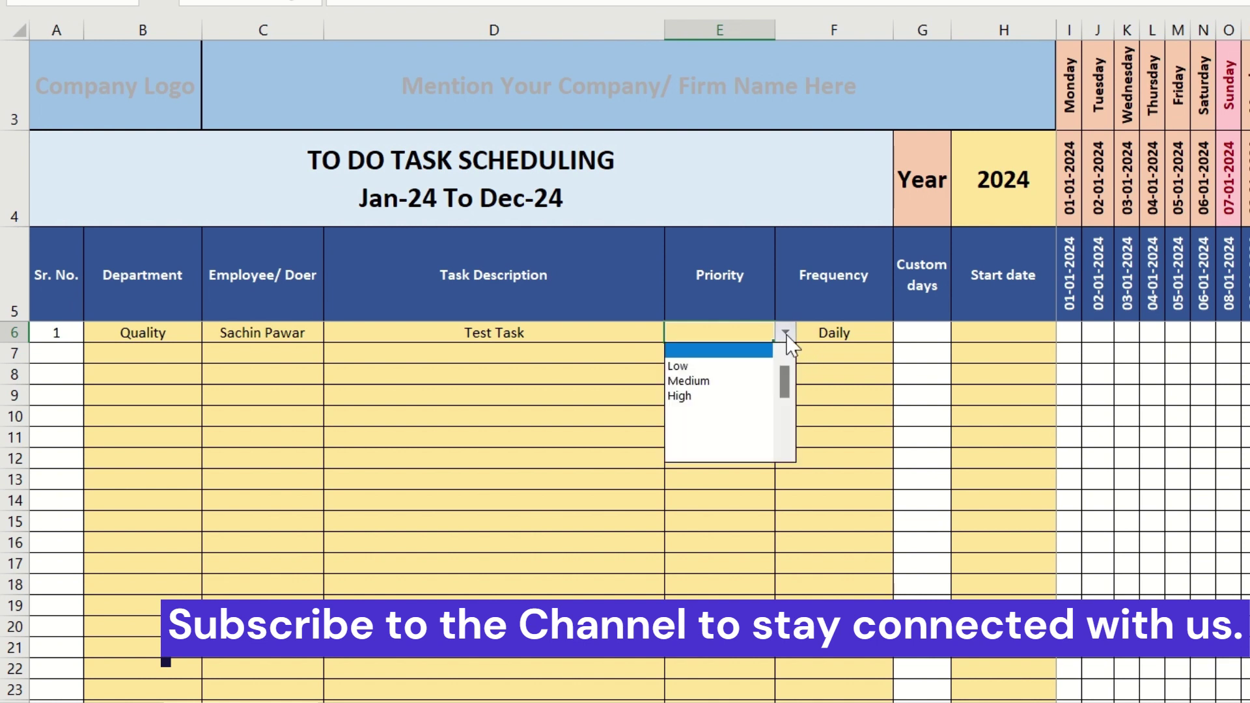
{"action": "left_click", "coordinate": [731, 397]}
{"action": "left_click", "coordinate": [986, 333]}
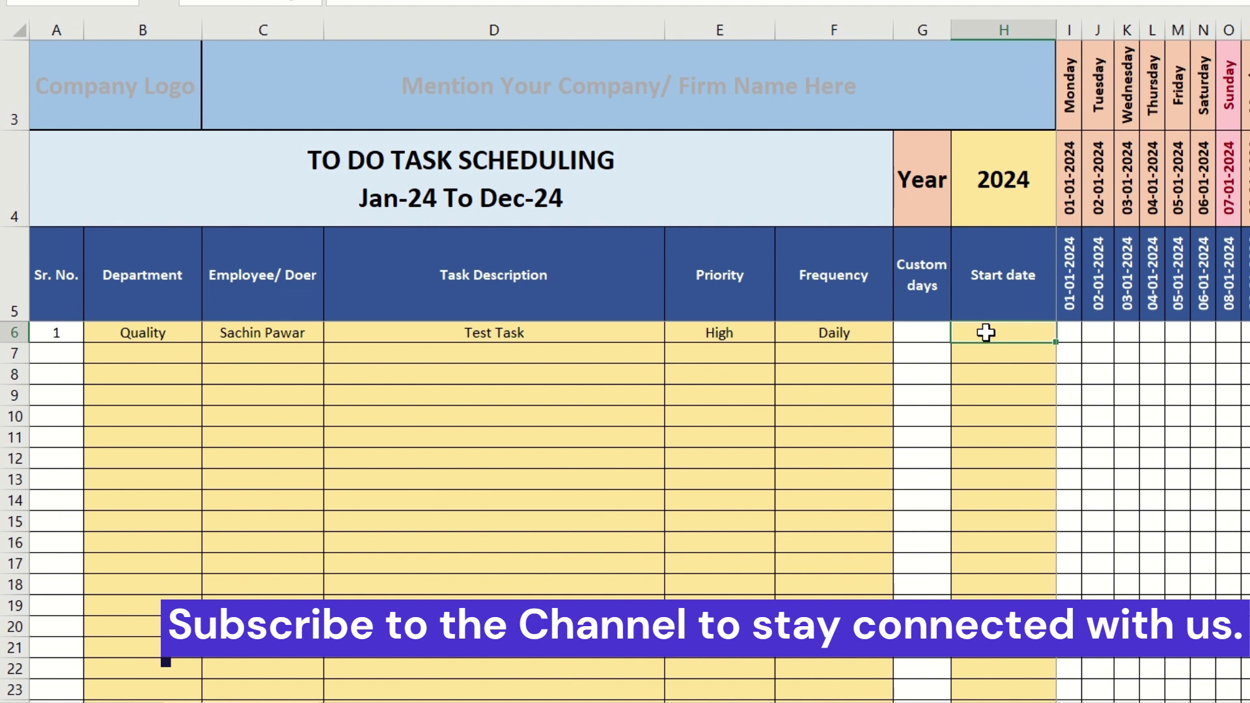
Enter 01/01 as the start date, producing daily X marks that skip Sunday 07-01-2024.
{"action": "left_click", "coordinate": [1044, 186]}
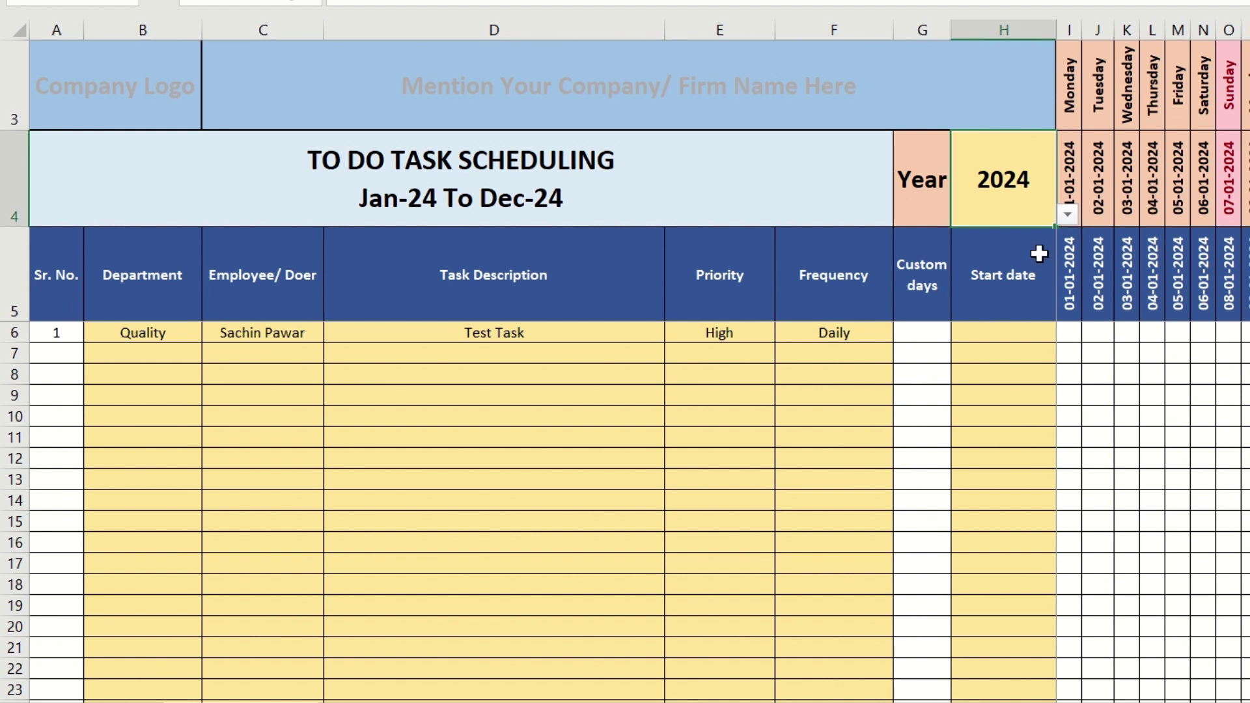
{"action": "left_click", "coordinate": [1022, 338]}
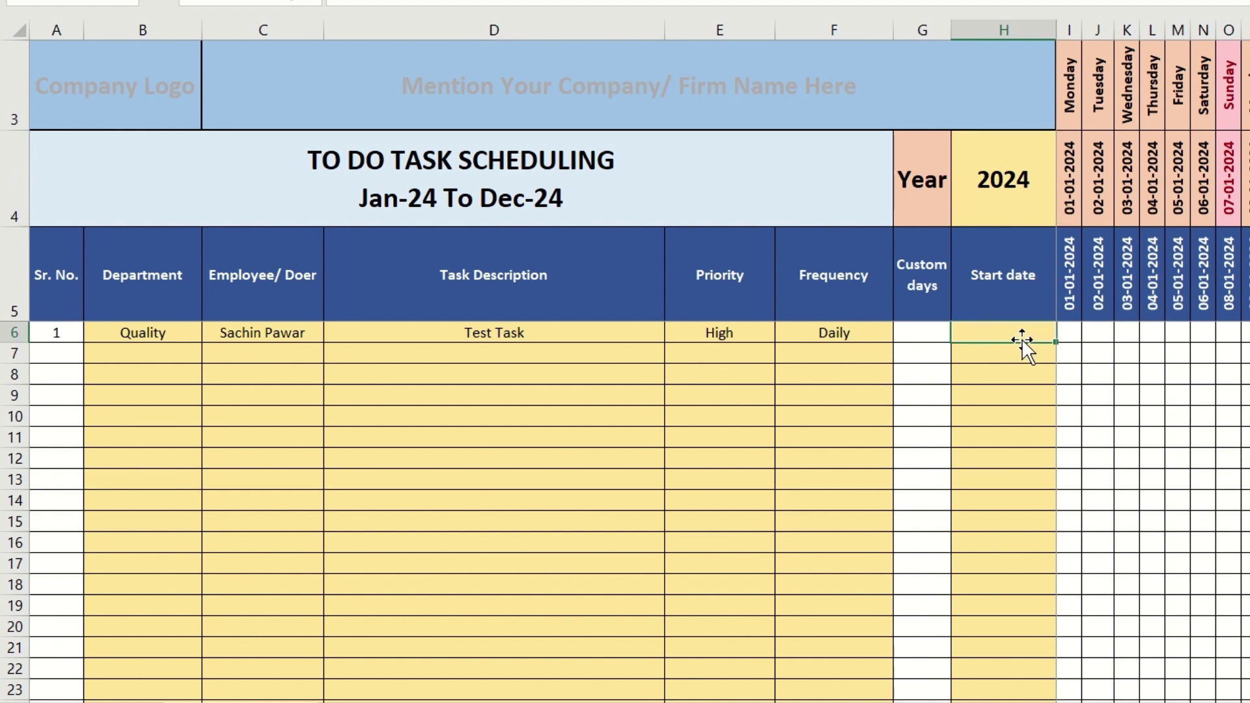
{"action": "type", "text": "01/01"}
{"action": "key", "text": "Return"}
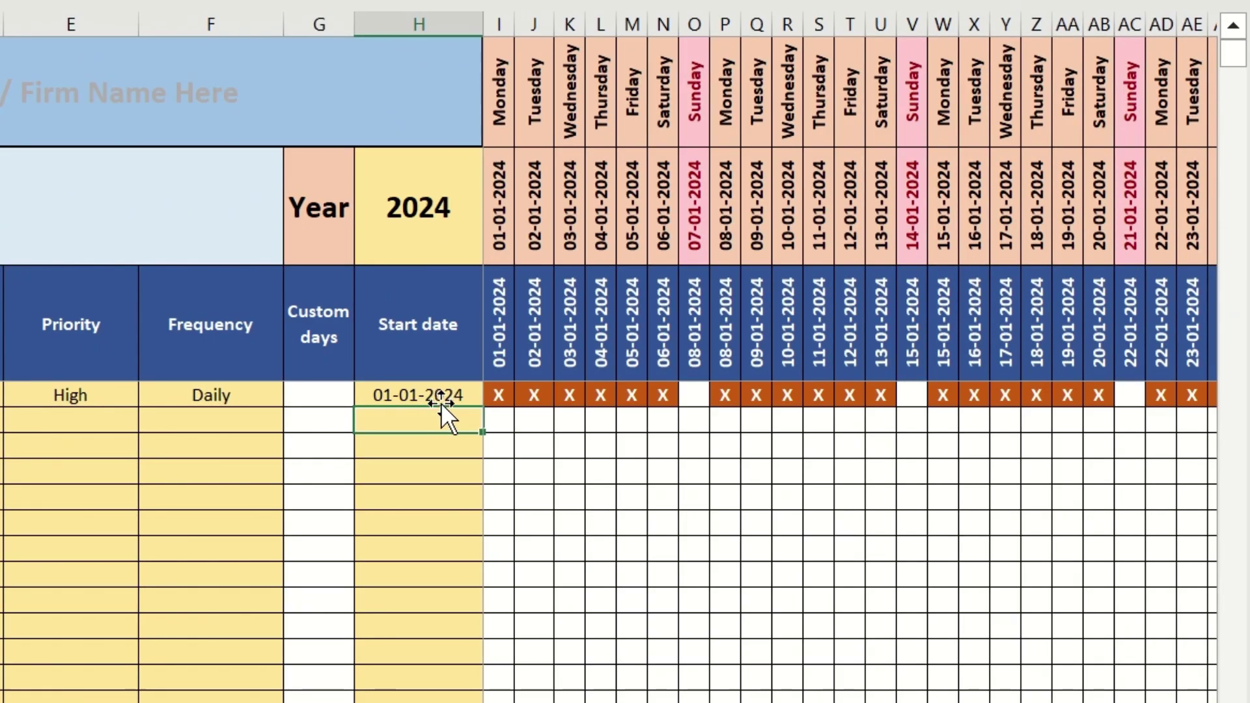
{"action": "left_click", "coordinate": [448, 394]}
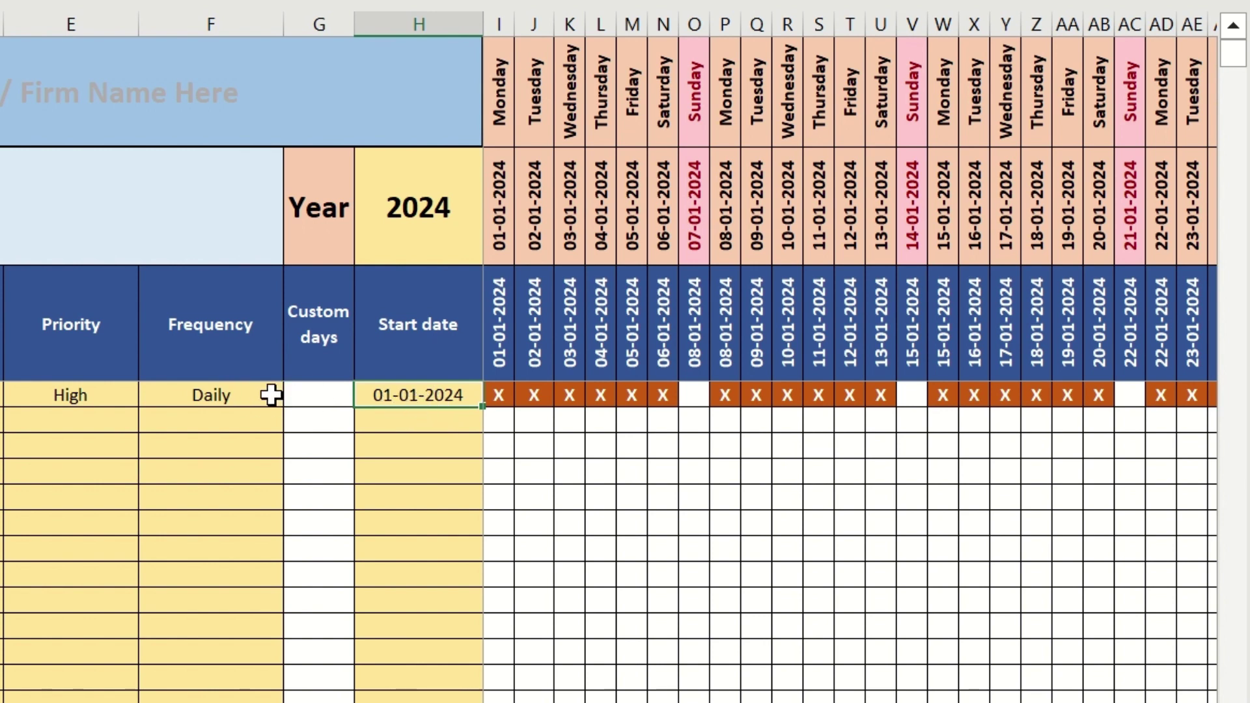
{"action": "left_click", "coordinate": [258, 393]}
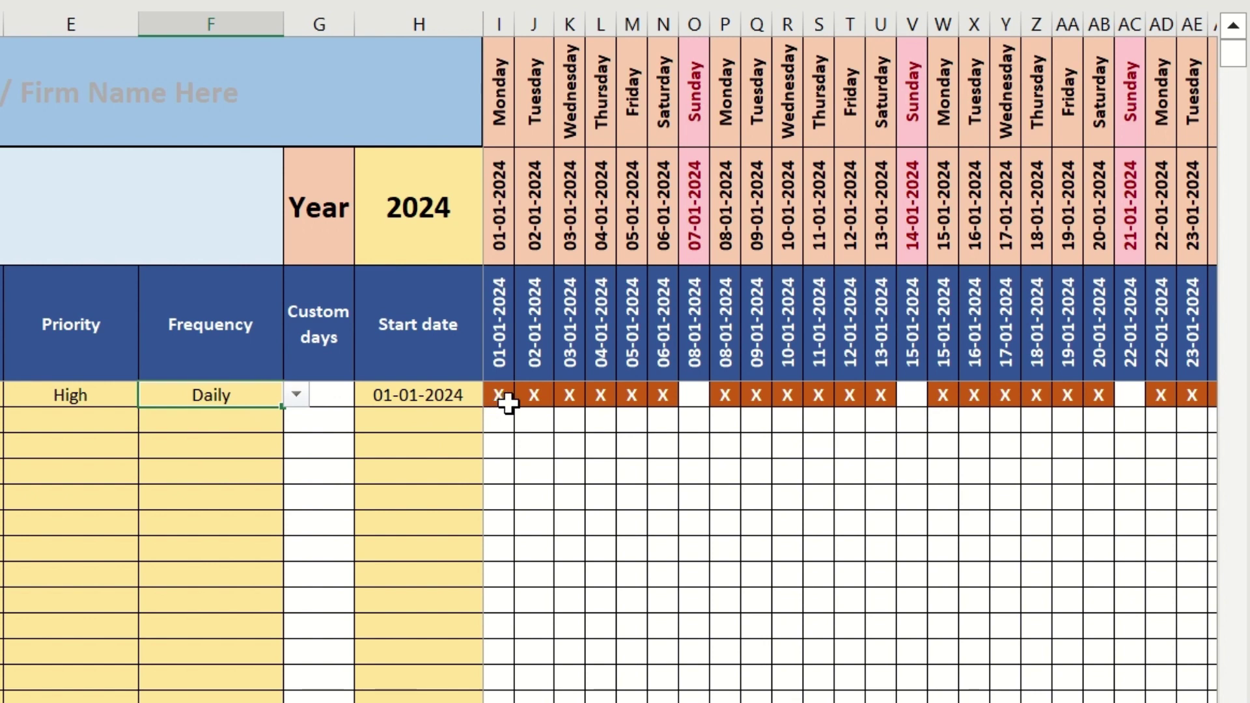
{"action": "left_click_drag", "start_coordinate": [498, 402], "coordinate": [655, 399]}
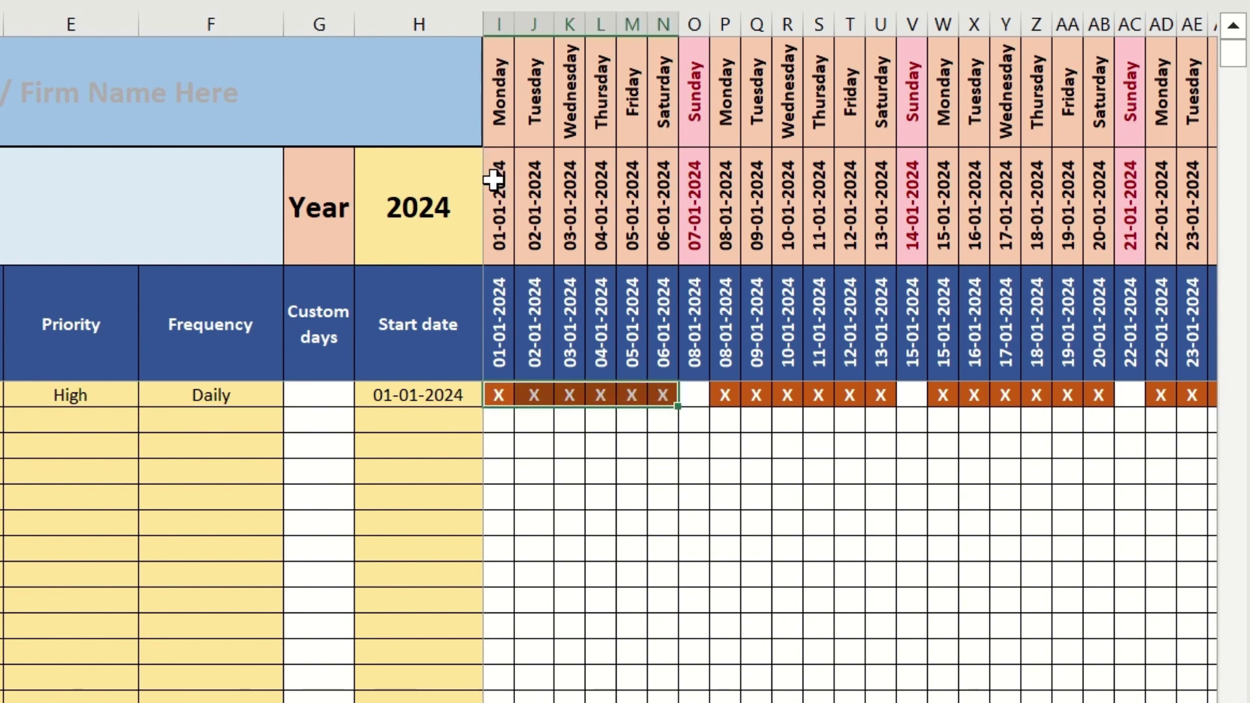
{"action": "left_click", "coordinate": [692, 200]}
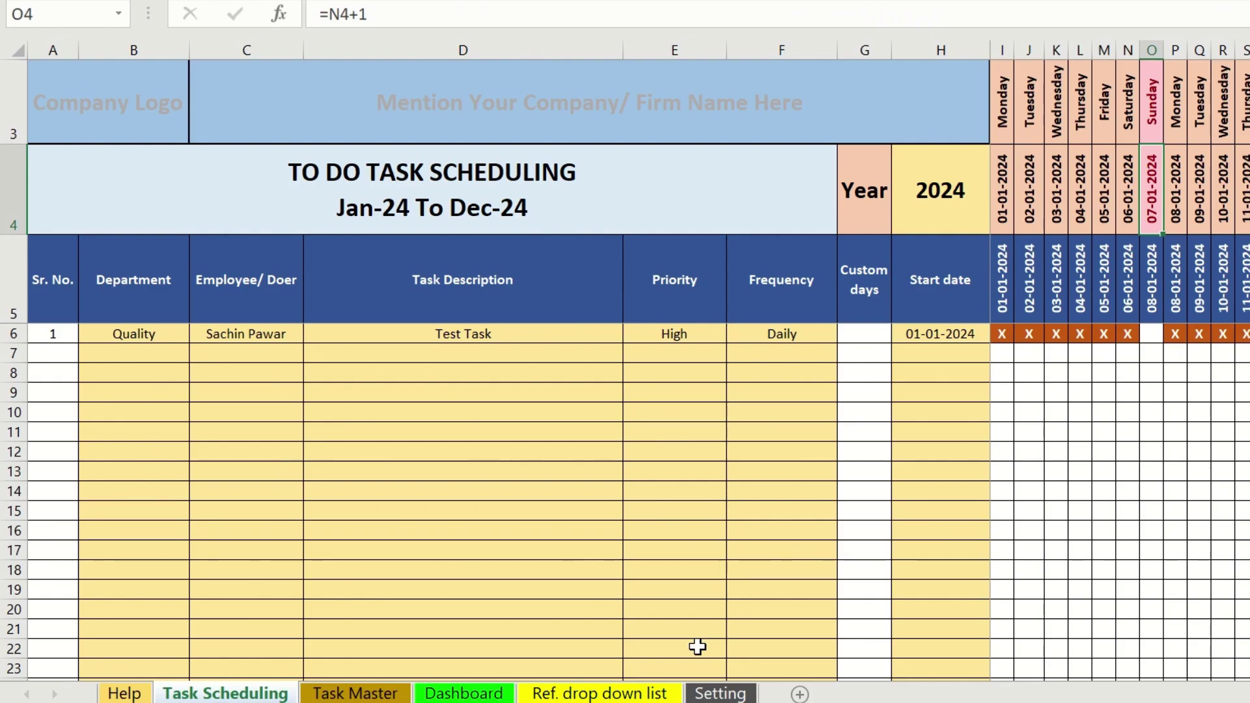
Review the Weekly off Master Code table, leaving C1 at code 11 (Sunday only).
{"action": "left_click", "coordinate": [714, 696]}
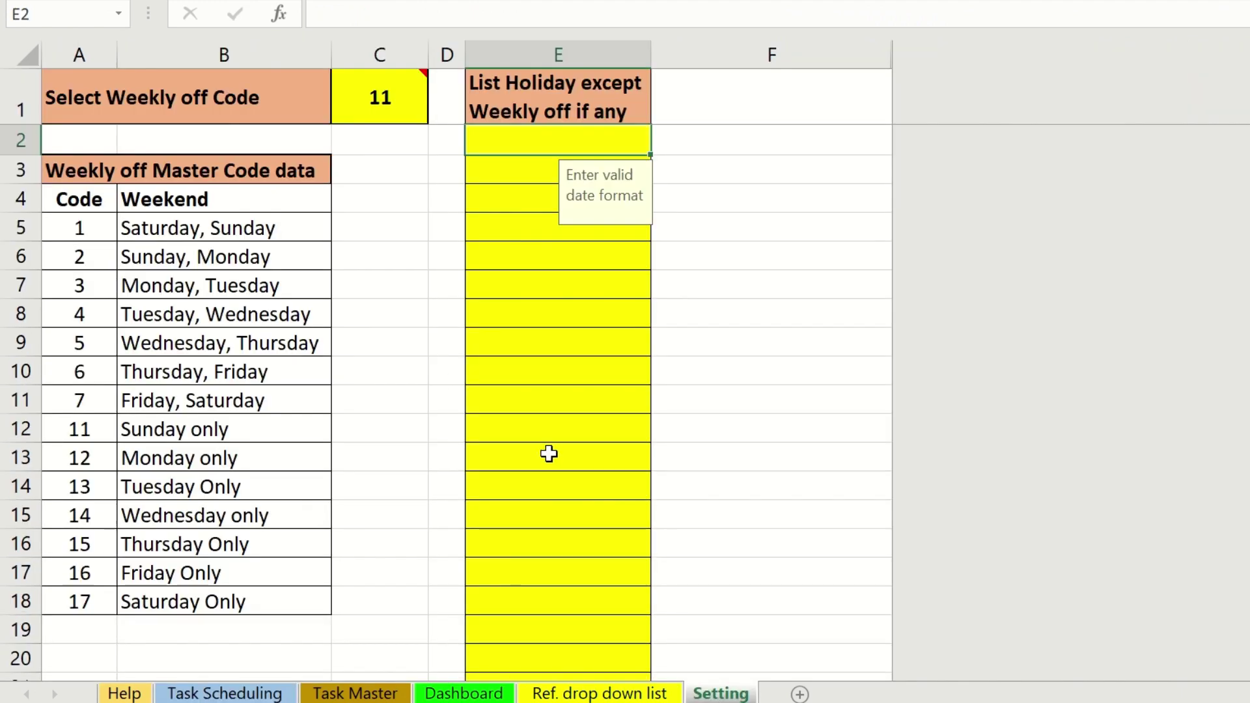
{"action": "left_click", "coordinate": [357, 104]}
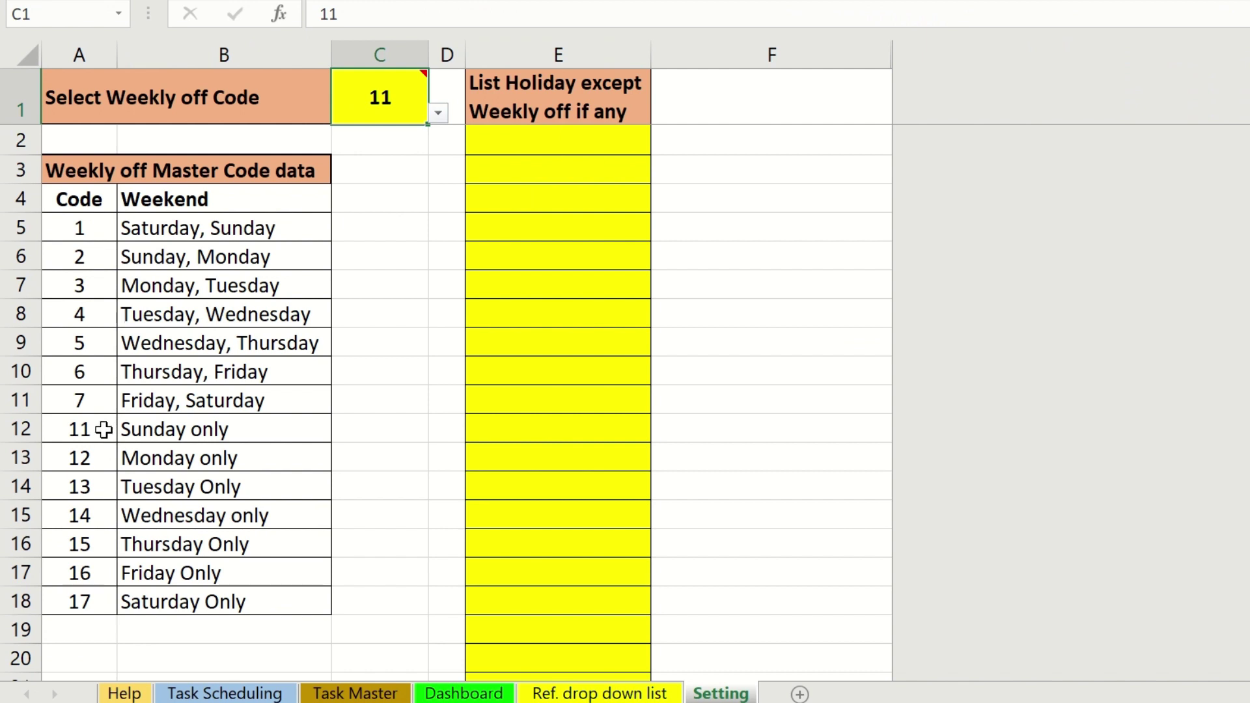
{"action": "left_click_drag", "start_coordinate": [99, 429], "coordinate": [143, 430]}
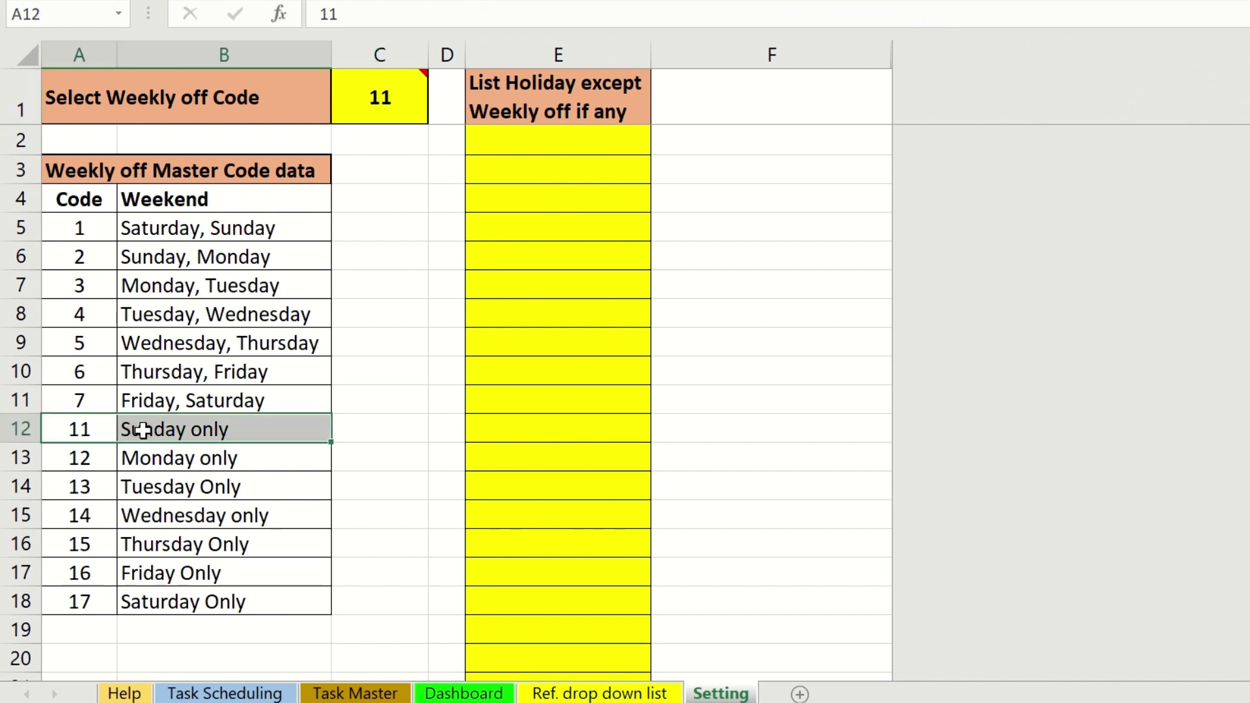
{"action": "left_click", "coordinate": [194, 231]}
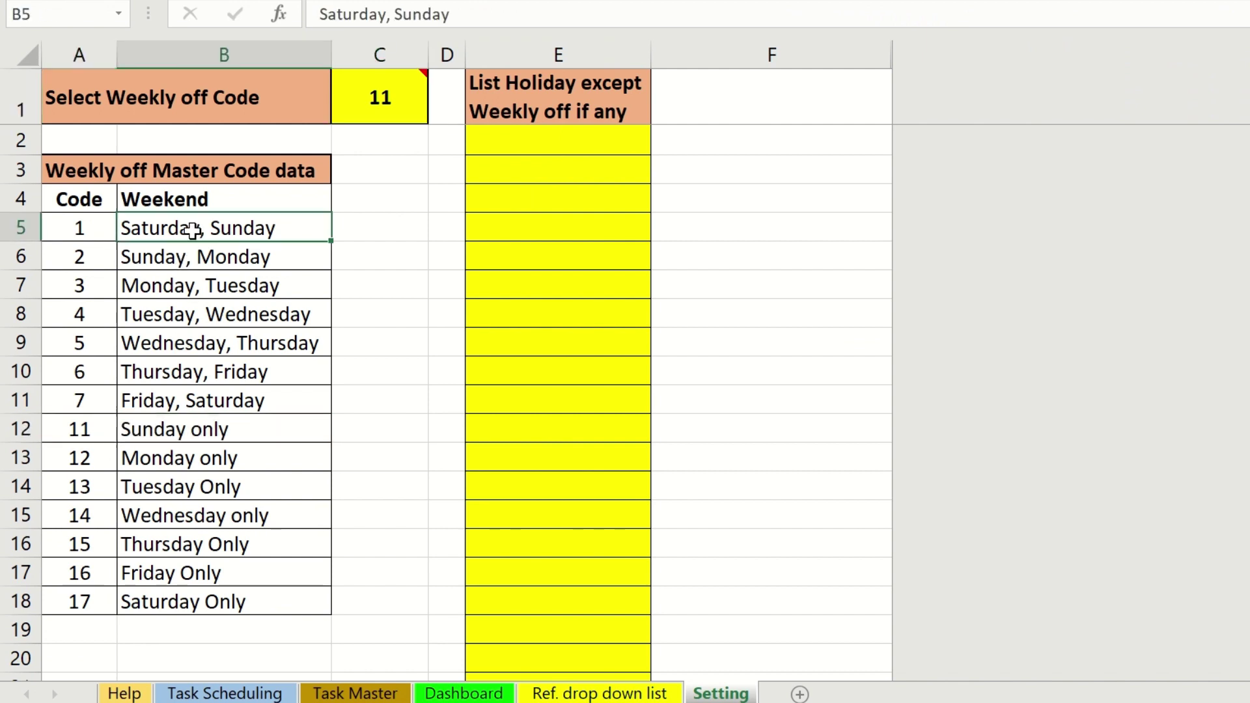
{"action": "left_click_drag", "start_coordinate": [97, 228], "coordinate": [196, 607]}
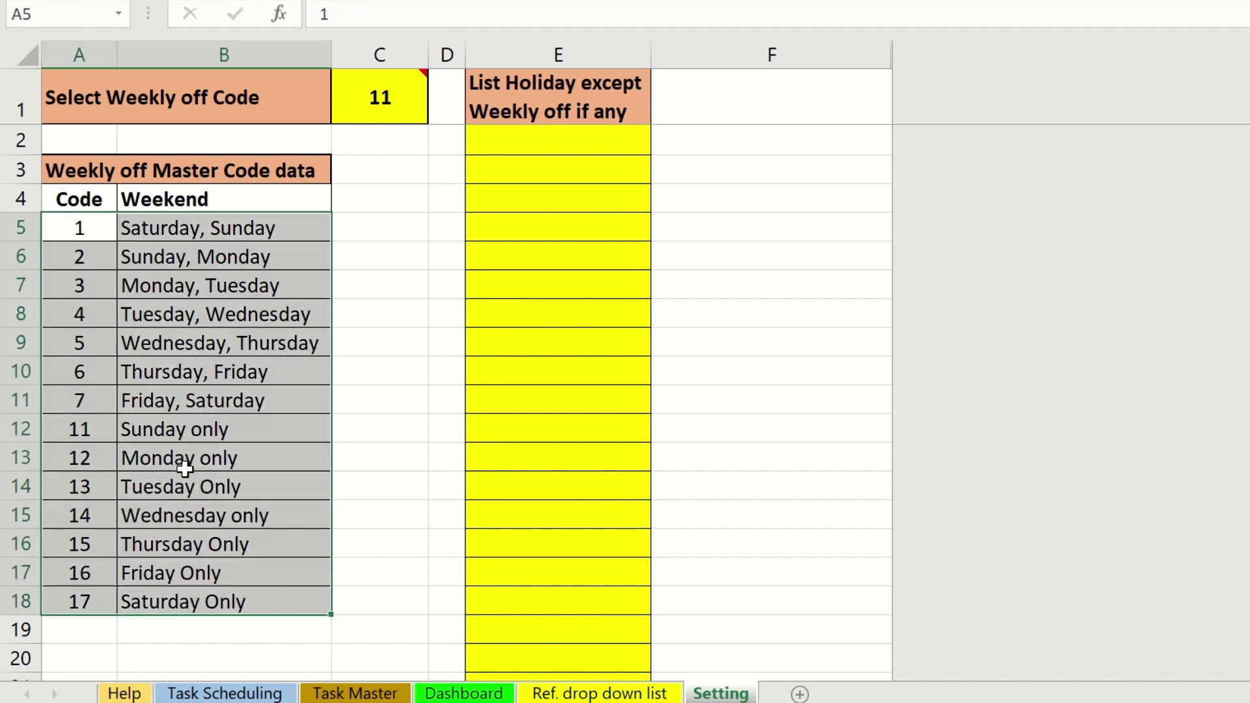
{"action": "left_click", "coordinate": [184, 467]}
{"action": "left_click", "coordinate": [97, 223]}
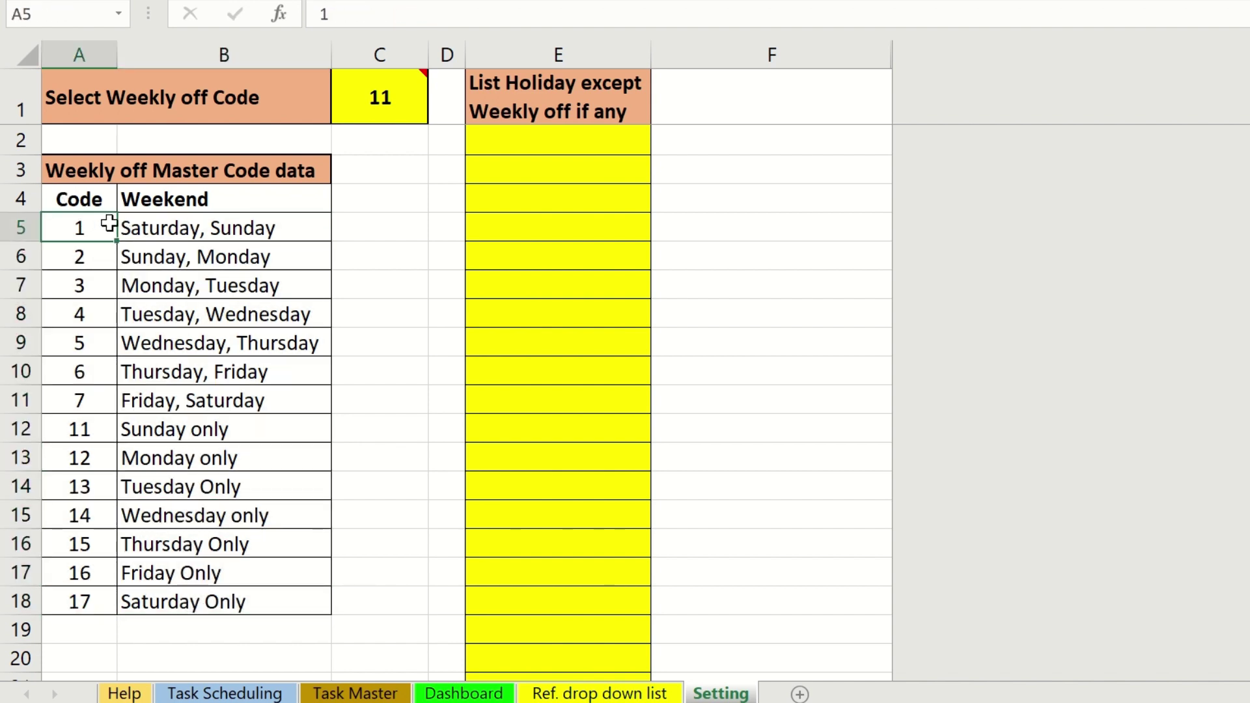
{"action": "left_click", "coordinate": [376, 109]}
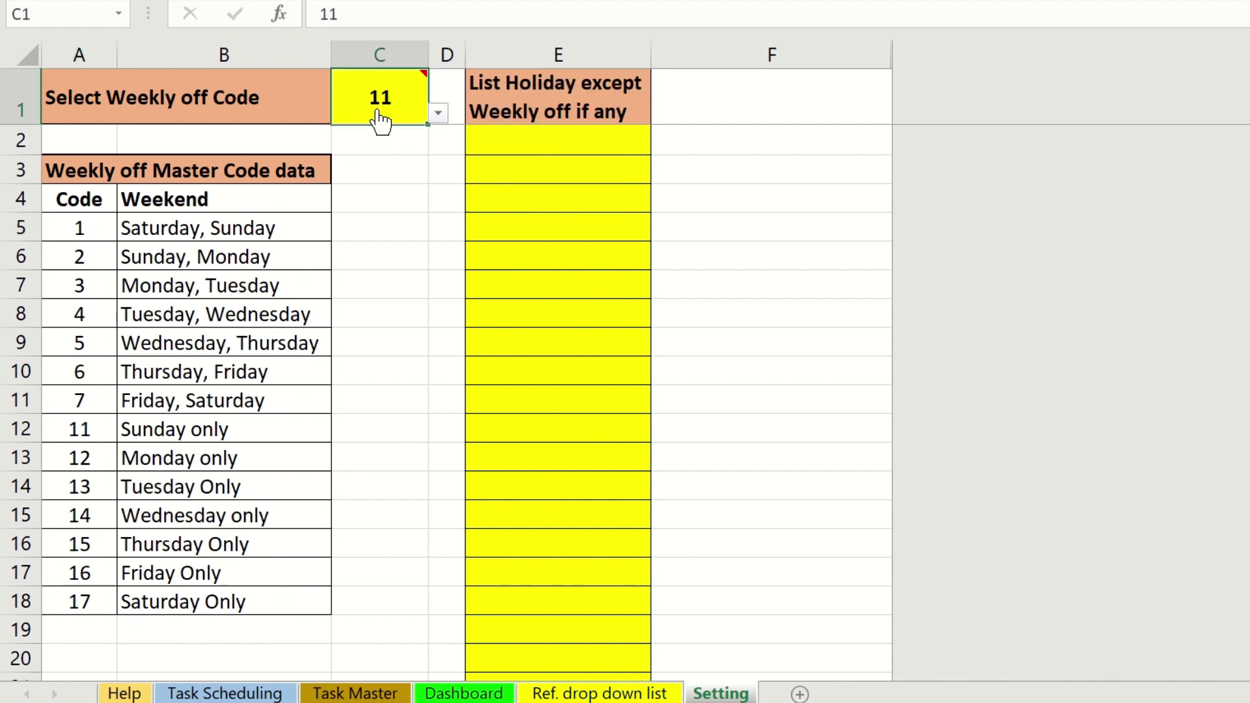
{"action": "left_click", "coordinate": [438, 114]}
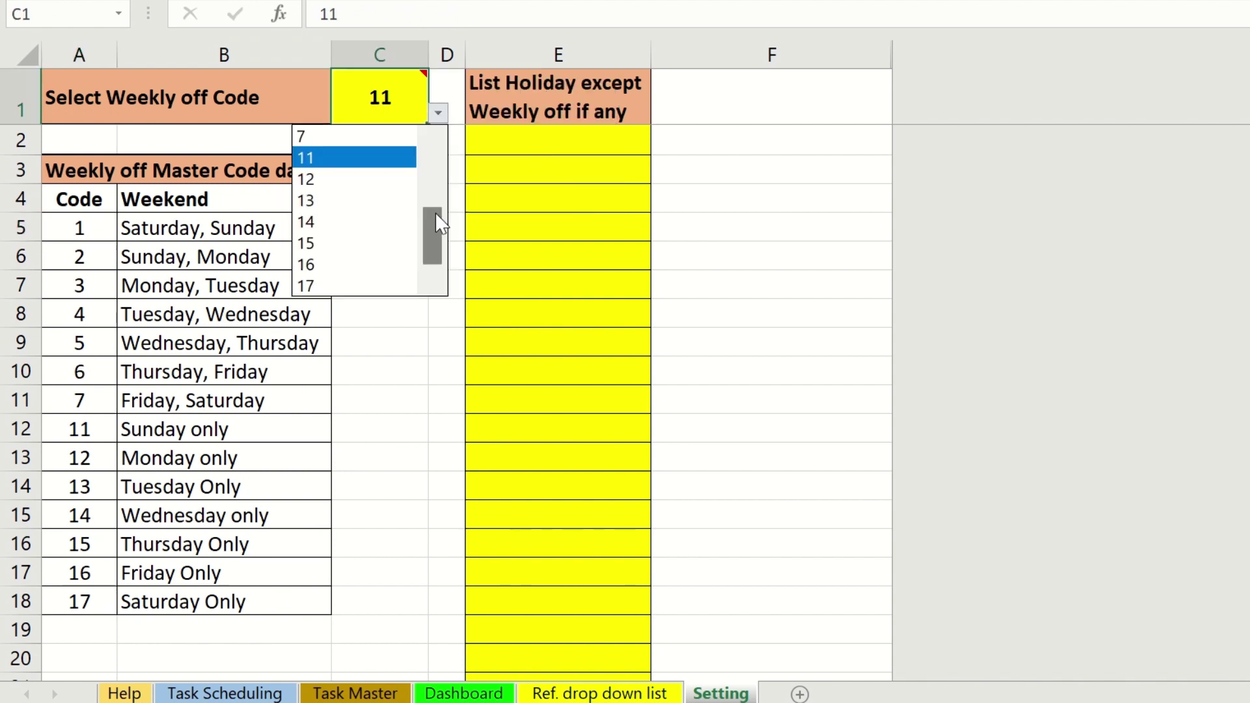
{"action": "left_click_drag", "start_coordinate": [434, 225], "coordinate": [433, 173]}
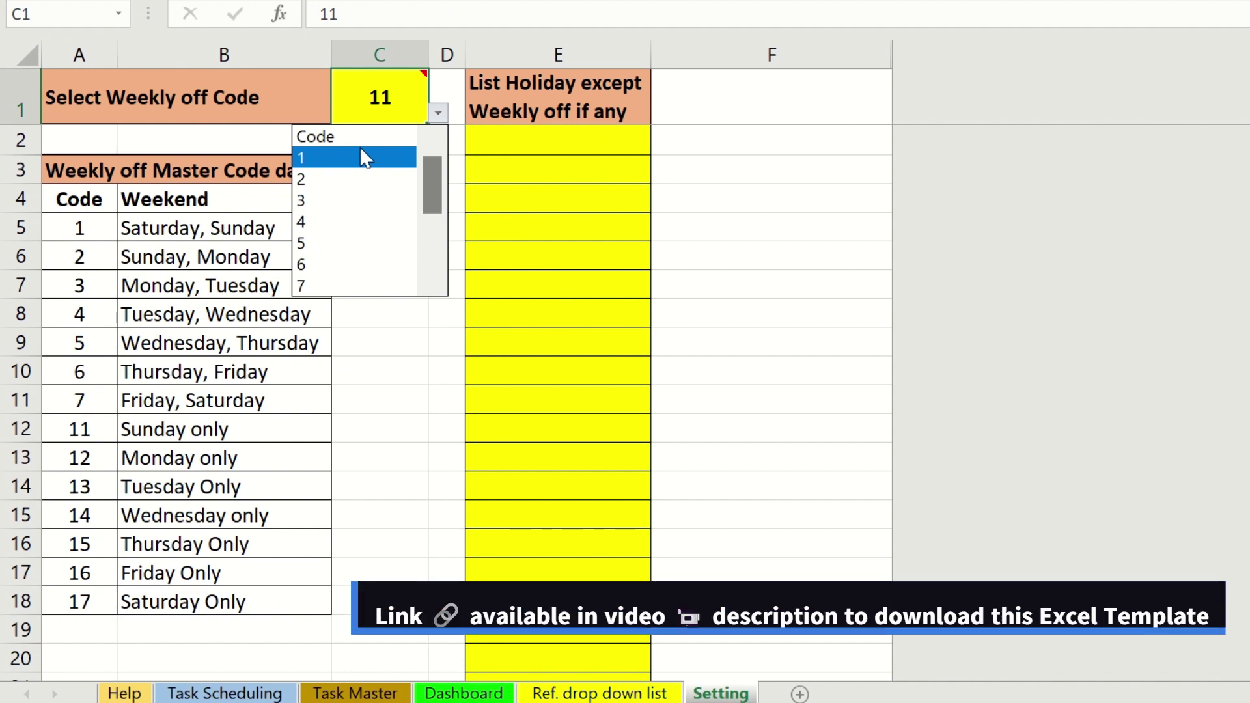
{"action": "left_click", "coordinate": [271, 154]}
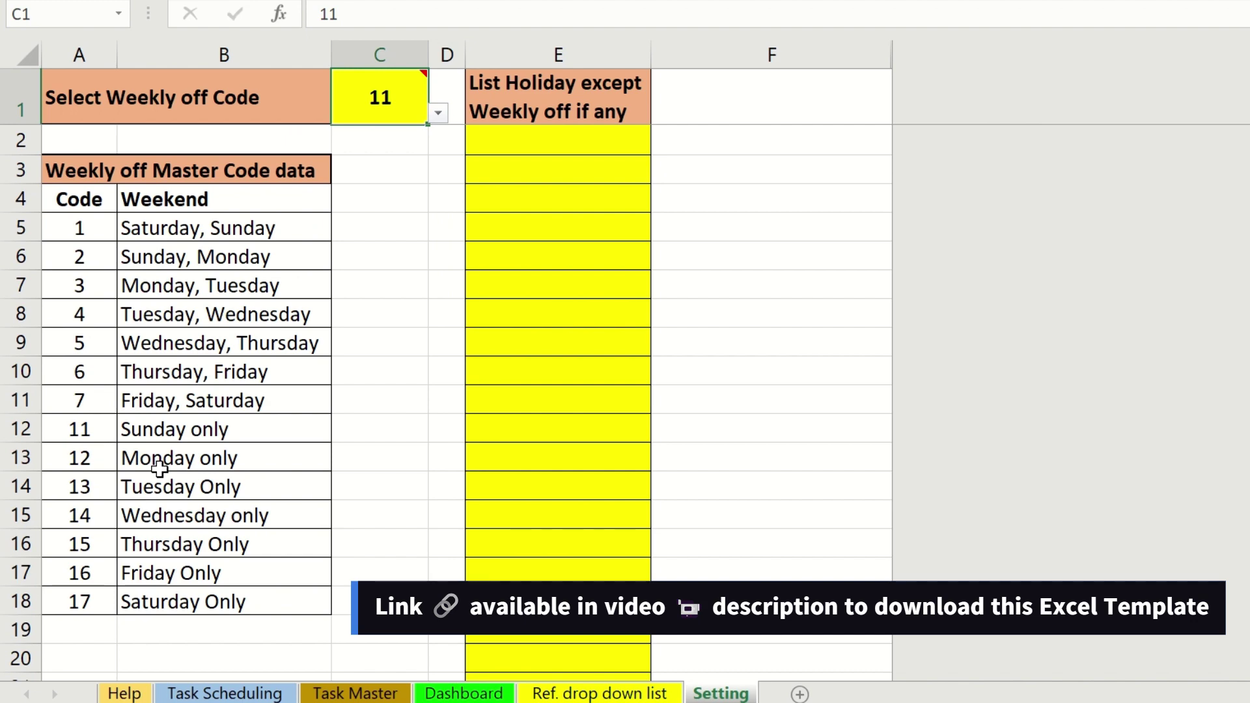
Check the Sunday 07-01-2024 heading, then change the weekly-off code in C1 to 1.
{"action": "left_click", "coordinate": [186, 695]}
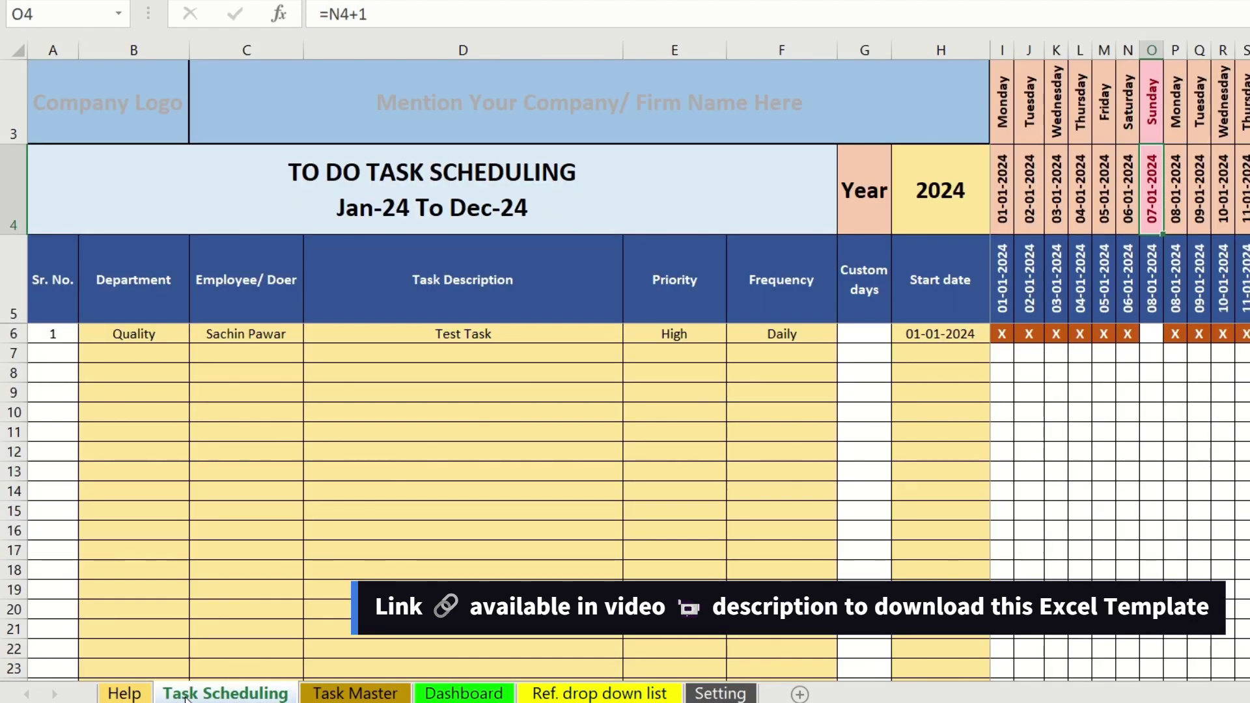
{"action": "left_click", "coordinate": [1148, 140]}
{"action": "left_click_drag", "start_coordinate": [1148, 140], "coordinate": [1150, 157]}
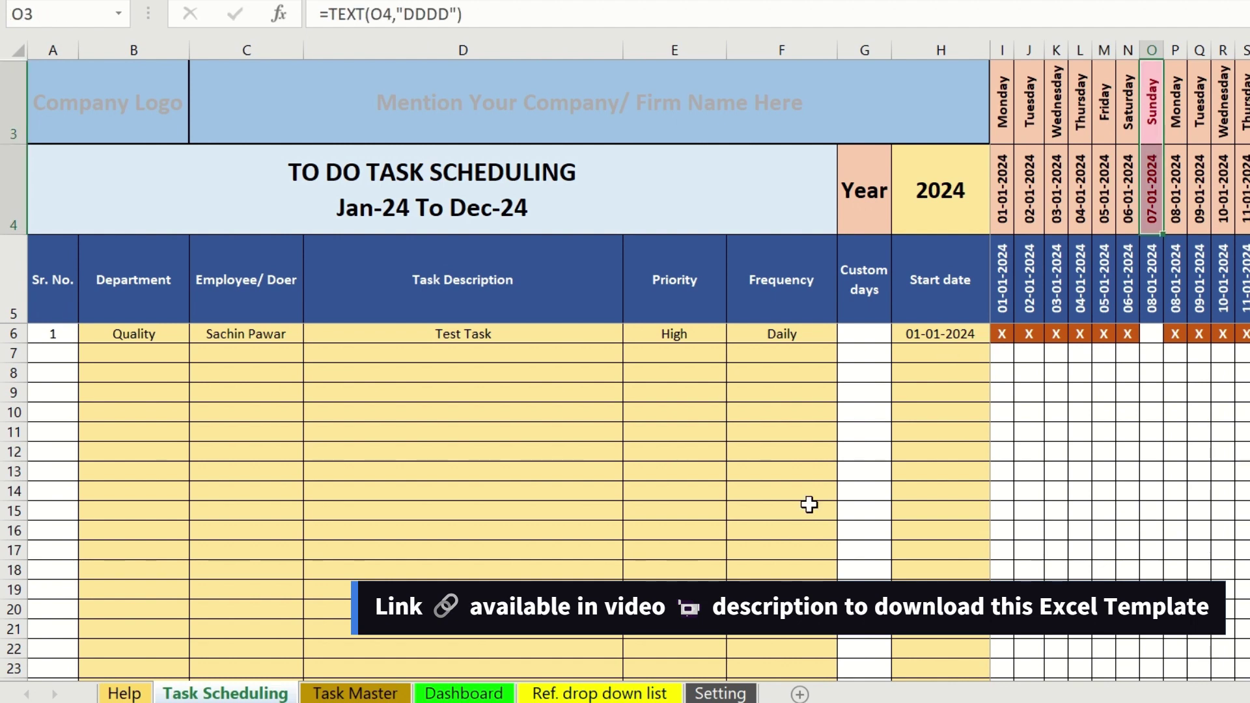
{"action": "left_click", "coordinate": [716, 693]}
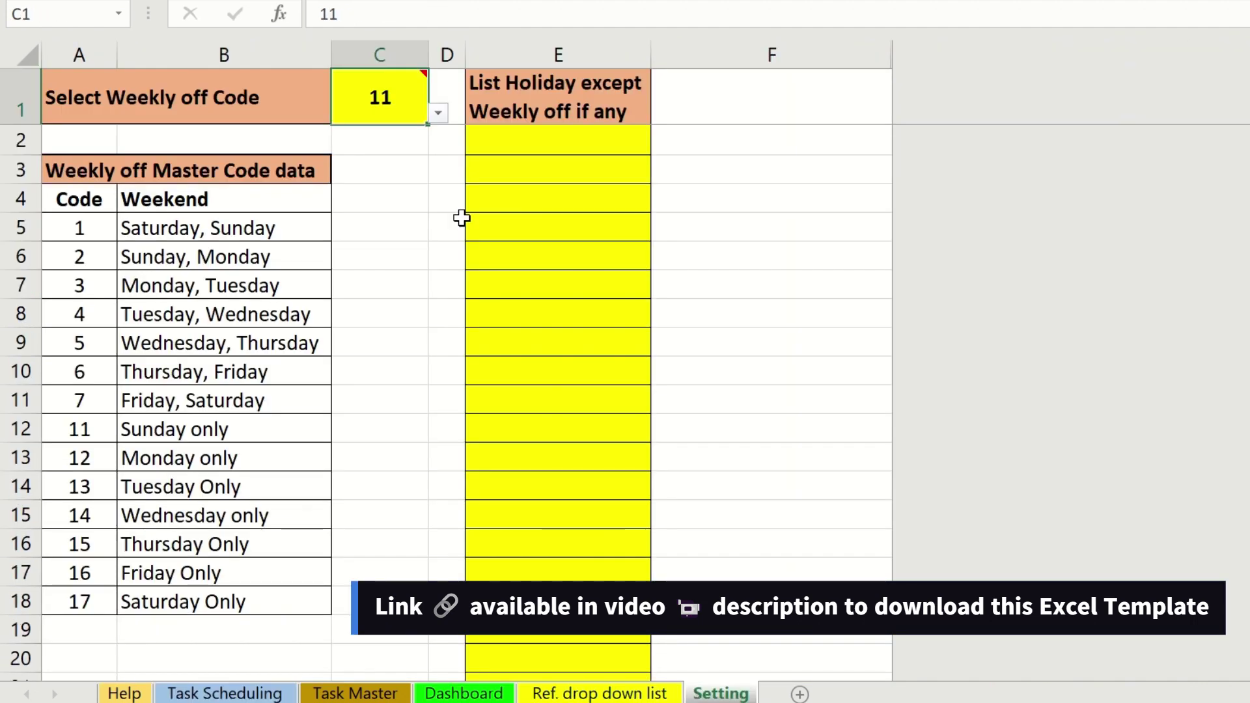
{"action": "left_click", "coordinate": [440, 117]}
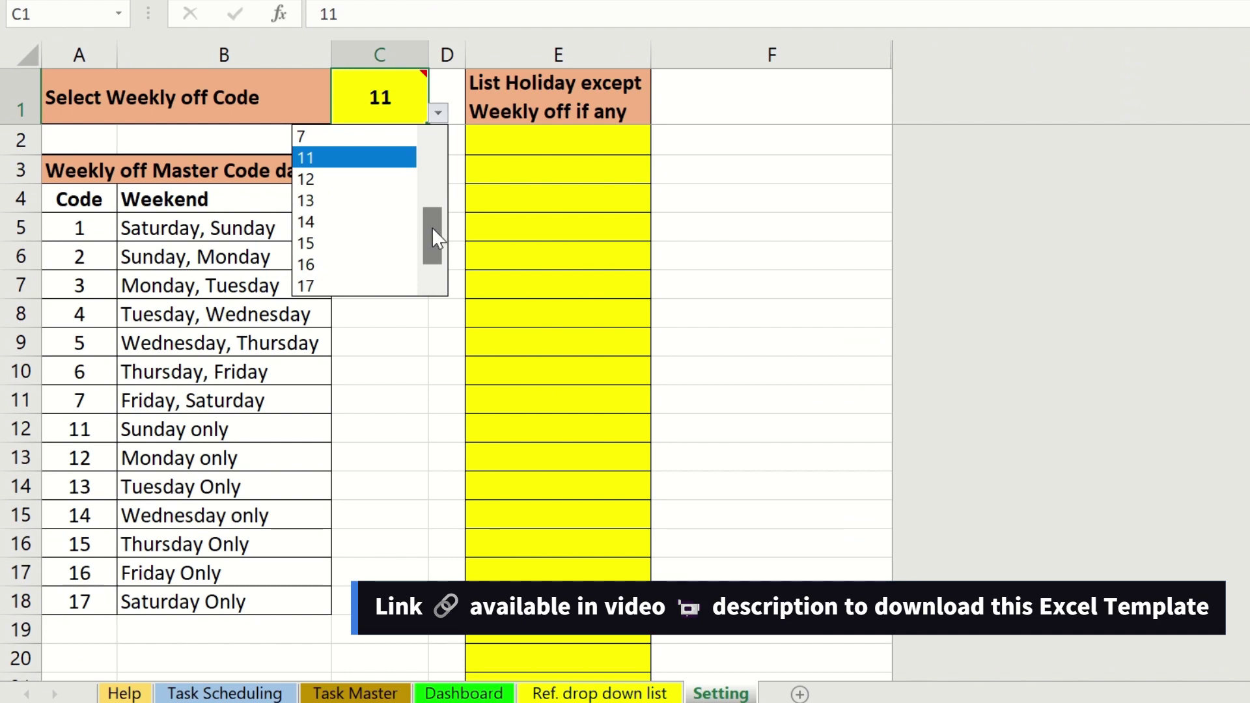
{"action": "left_click_drag", "start_coordinate": [432, 228], "coordinate": [427, 147]}
{"action": "left_click", "coordinate": [393, 158]}
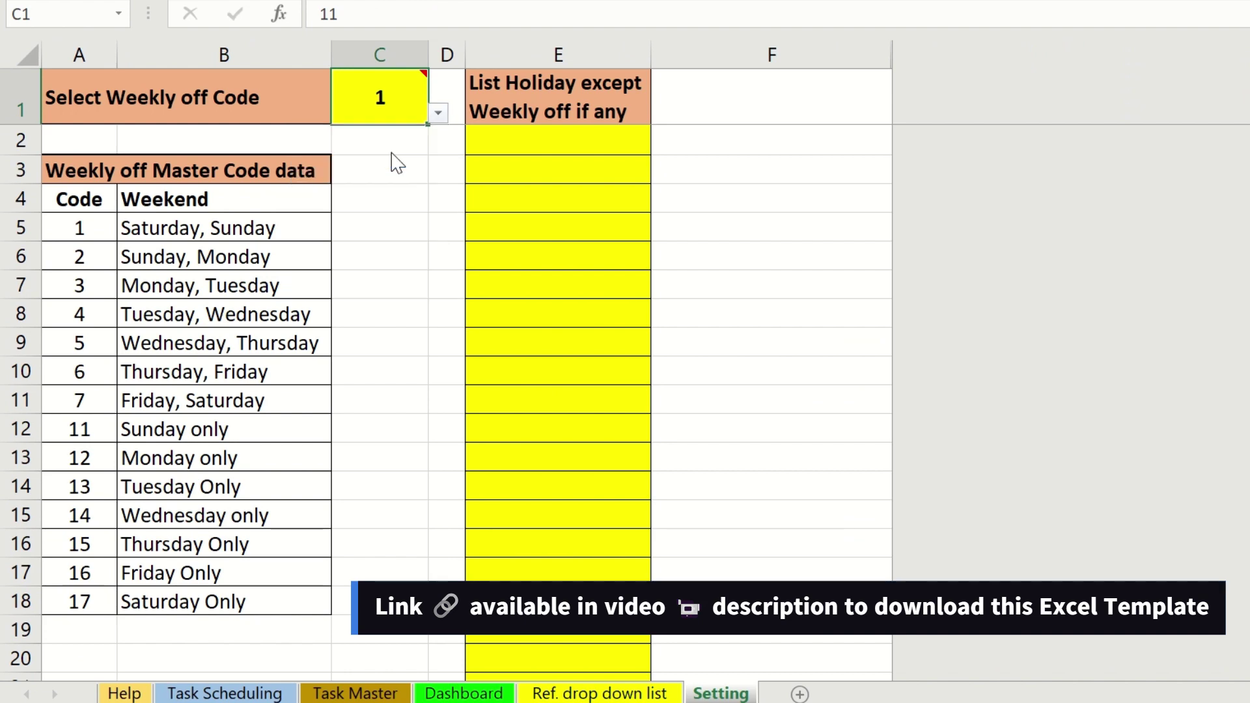
Confirm the Saturday and Sunday columns are now blank for the daily test task.
{"action": "left_click", "coordinate": [225, 694]}
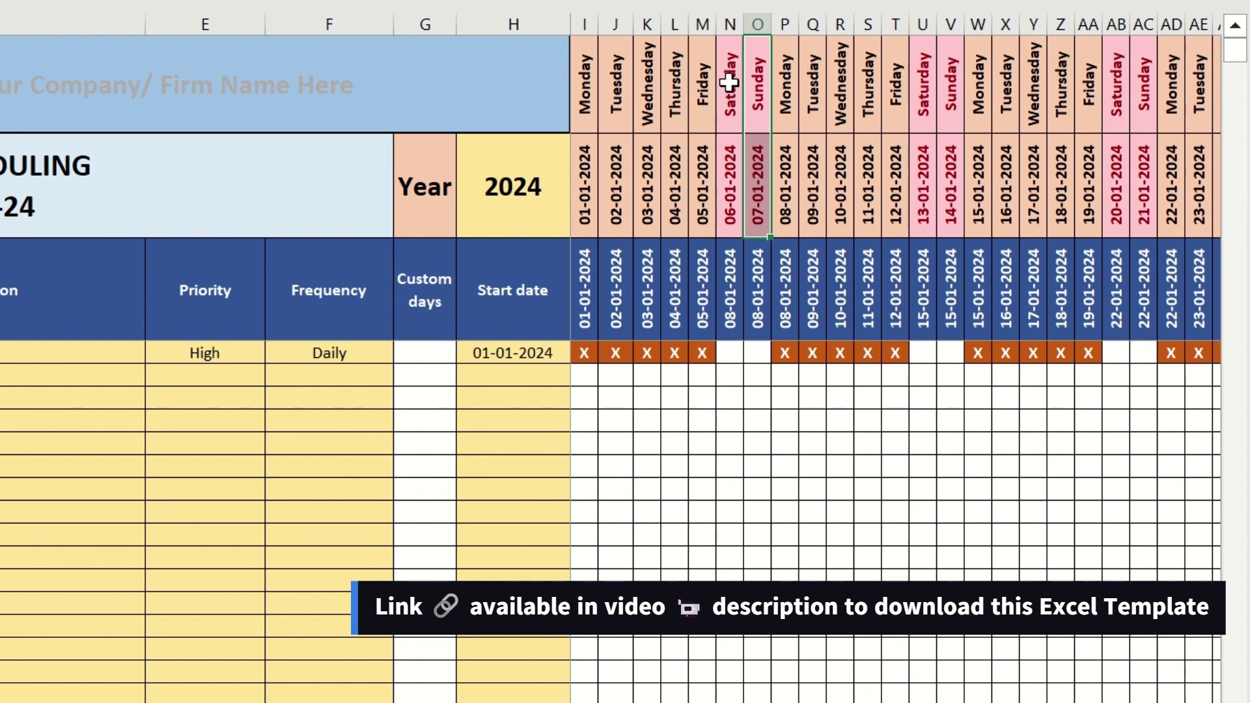
{"action": "left_click_drag", "start_coordinate": [730, 85], "coordinate": [763, 102]}
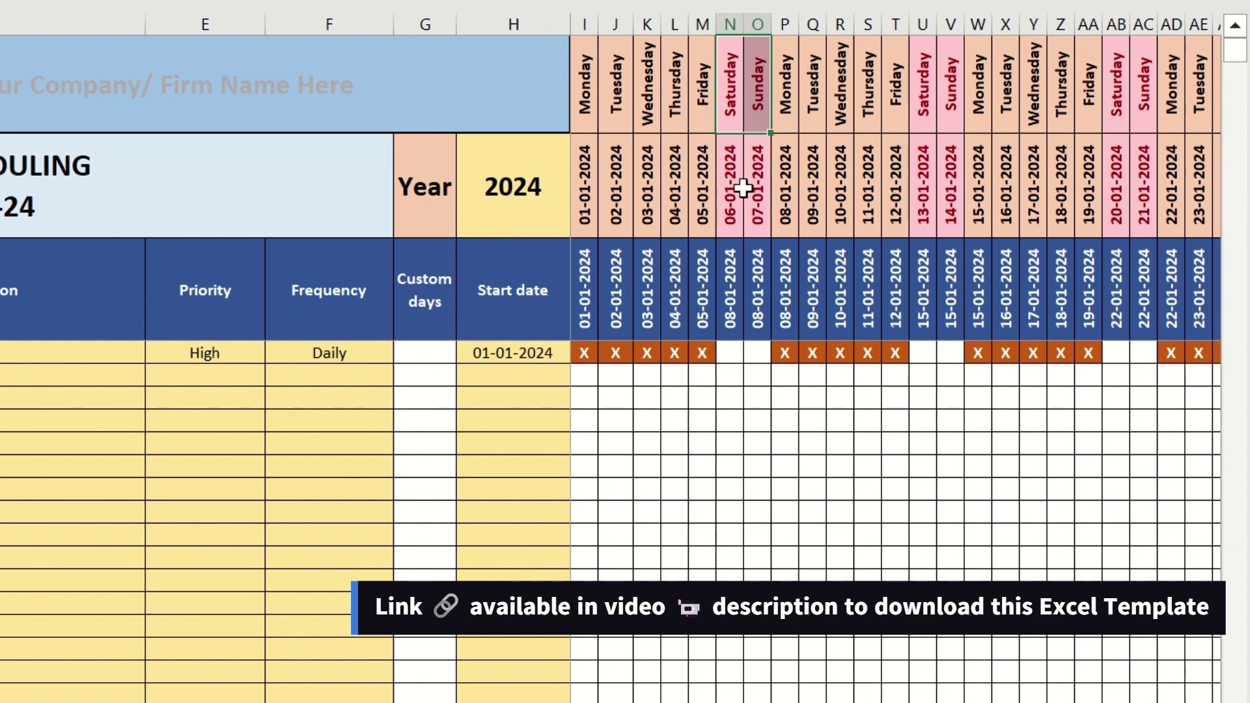
{"action": "left_click", "coordinate": [738, 198]}
{"action": "left_click", "coordinate": [756, 209]}
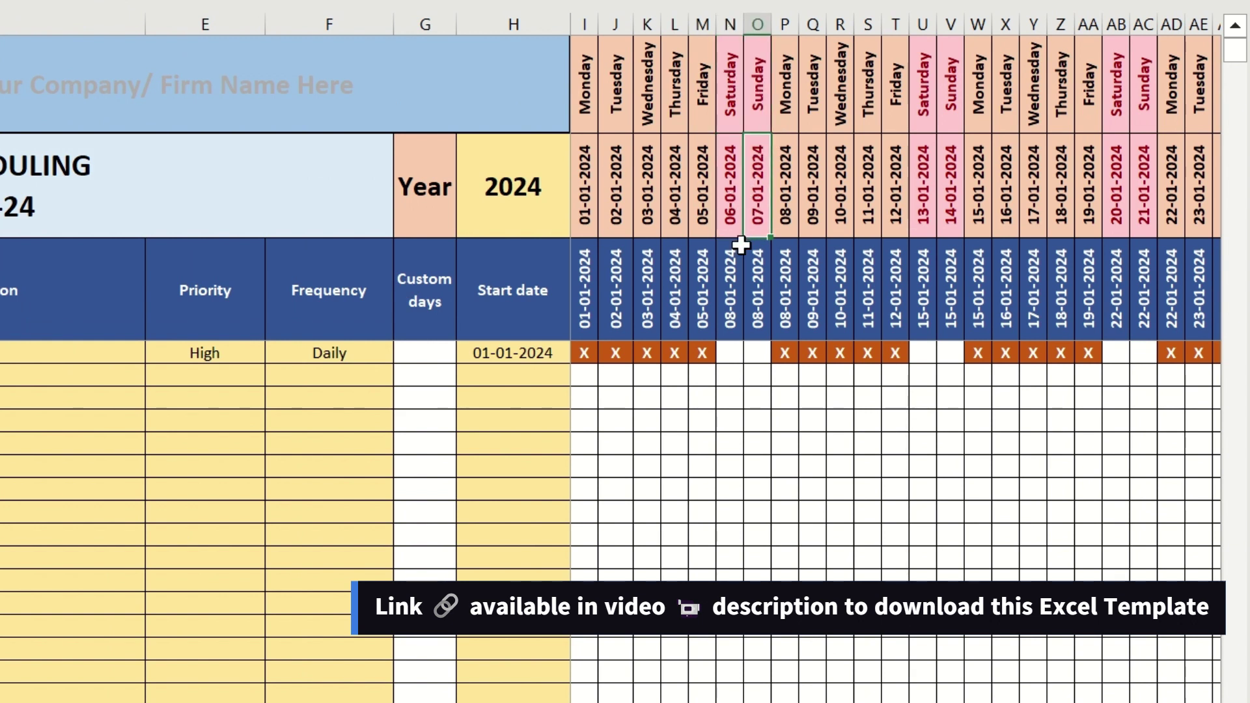
{"action": "left_click", "coordinate": [731, 270]}
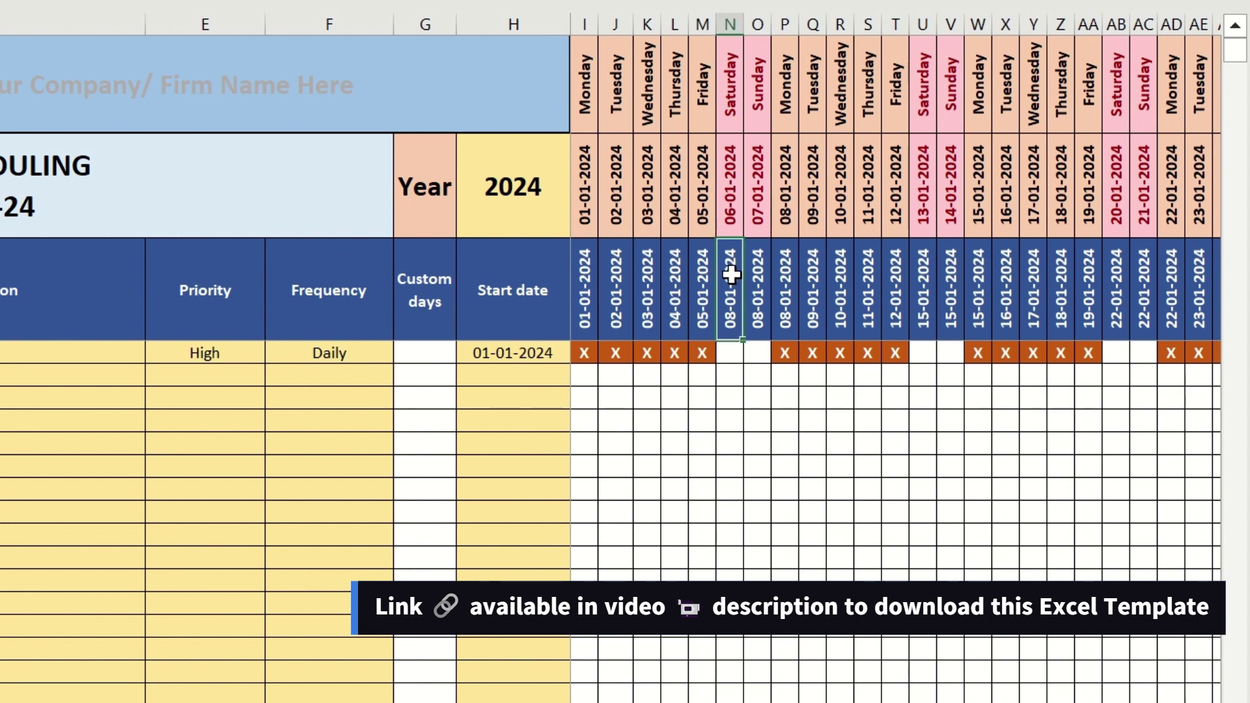
{"action": "left_click", "coordinate": [763, 294]}
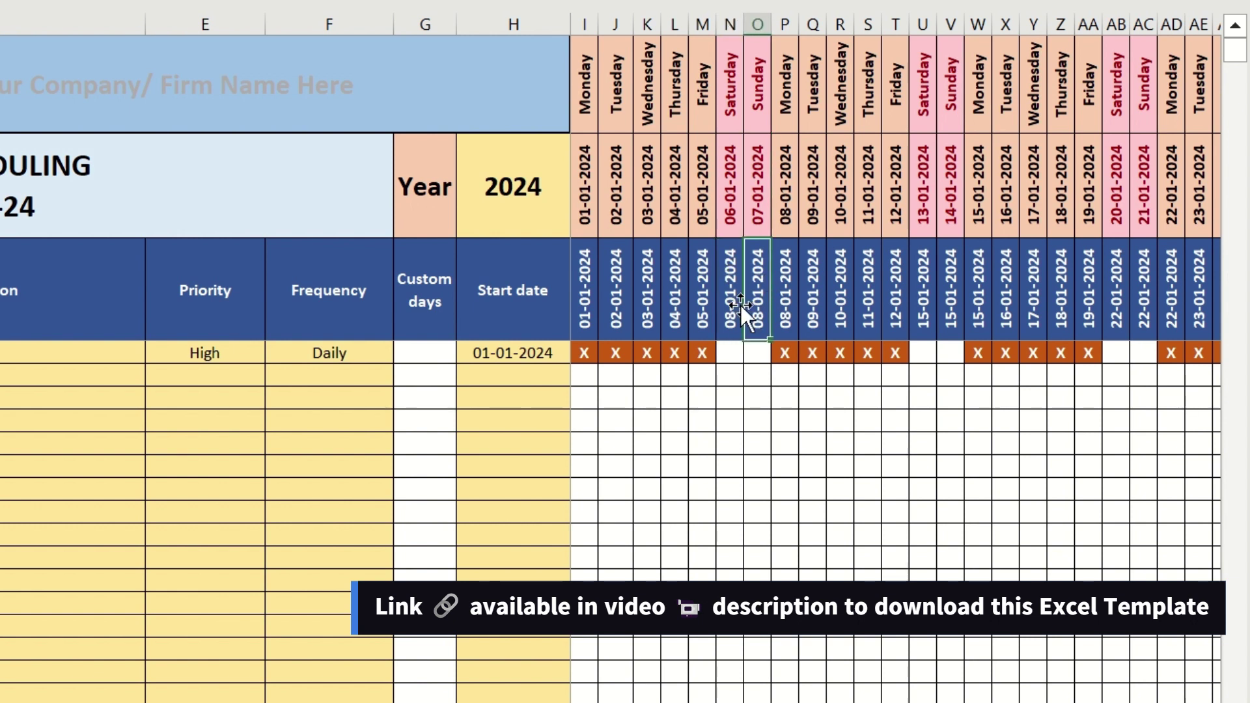
{"action": "left_click", "coordinate": [728, 311]}
{"action": "left_click", "coordinate": [752, 316]}
{"action": "left_click", "coordinate": [728, 322]}
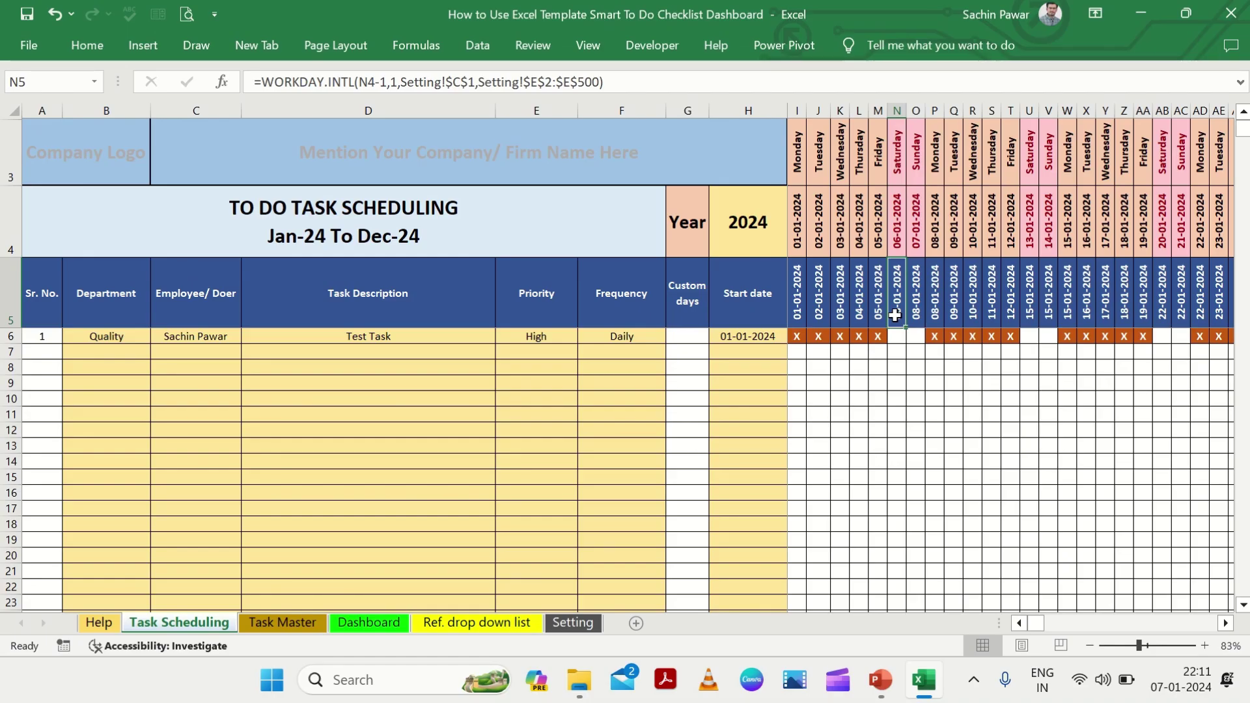
{"action": "left_click", "coordinate": [593, 626]}
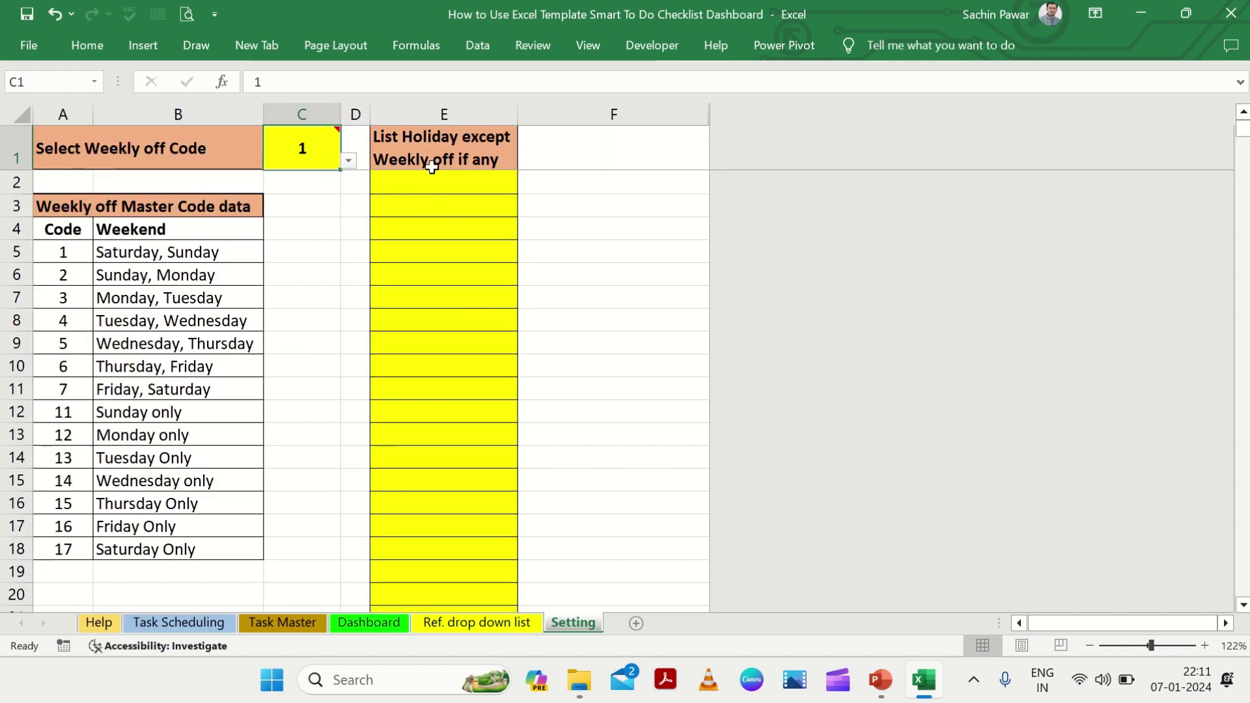
{"action": "left_click_drag", "start_coordinate": [430, 179], "coordinate": [412, 299]}
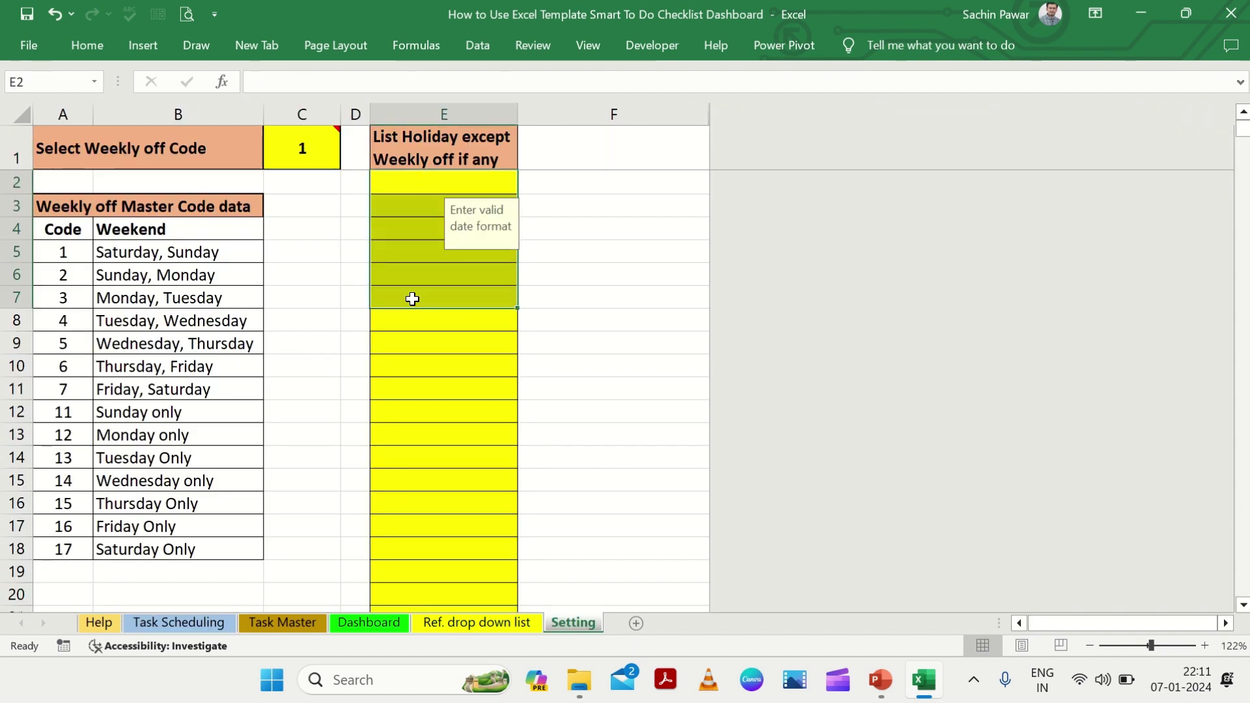
{"action": "left_click", "coordinate": [205, 626]}
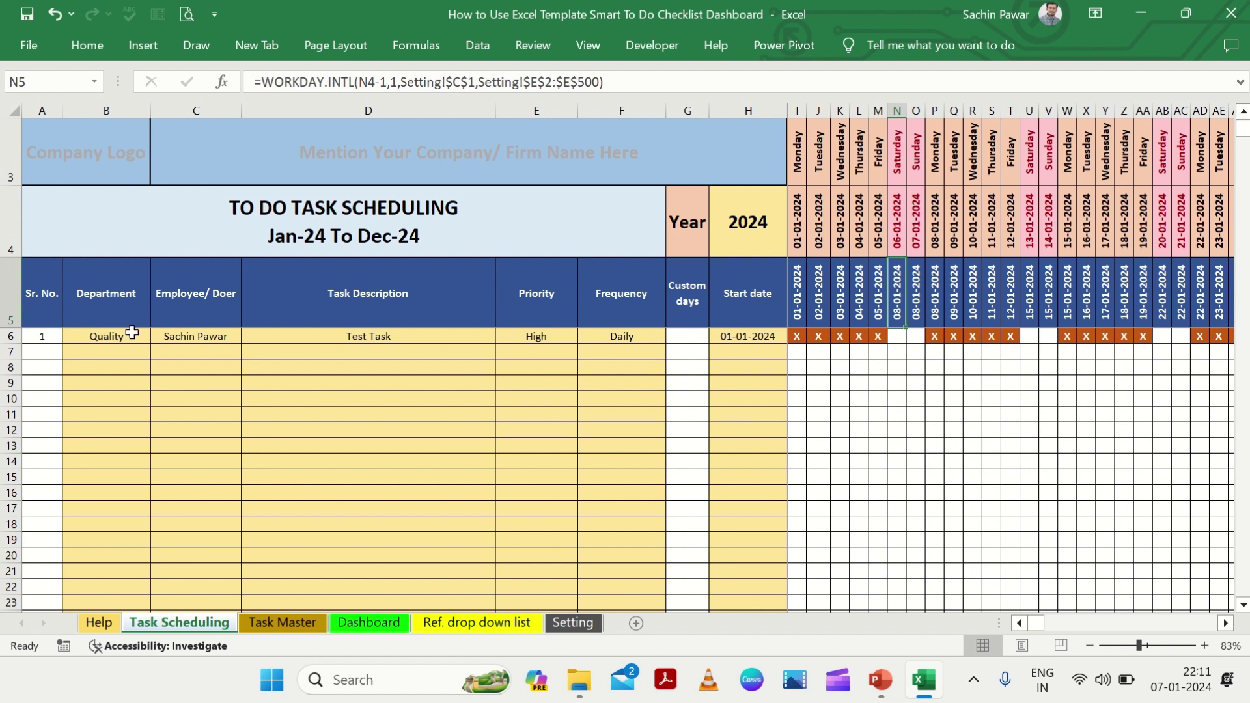
{"action": "mouse_move", "coordinate": [124, 336]}
{"action": "left_mouse_down"}
{"action": "mouse_move", "coordinate": [509, 370]}
{"action": "mouse_move", "coordinate": [625, 398]}
{"action": "left_mouse_up"}
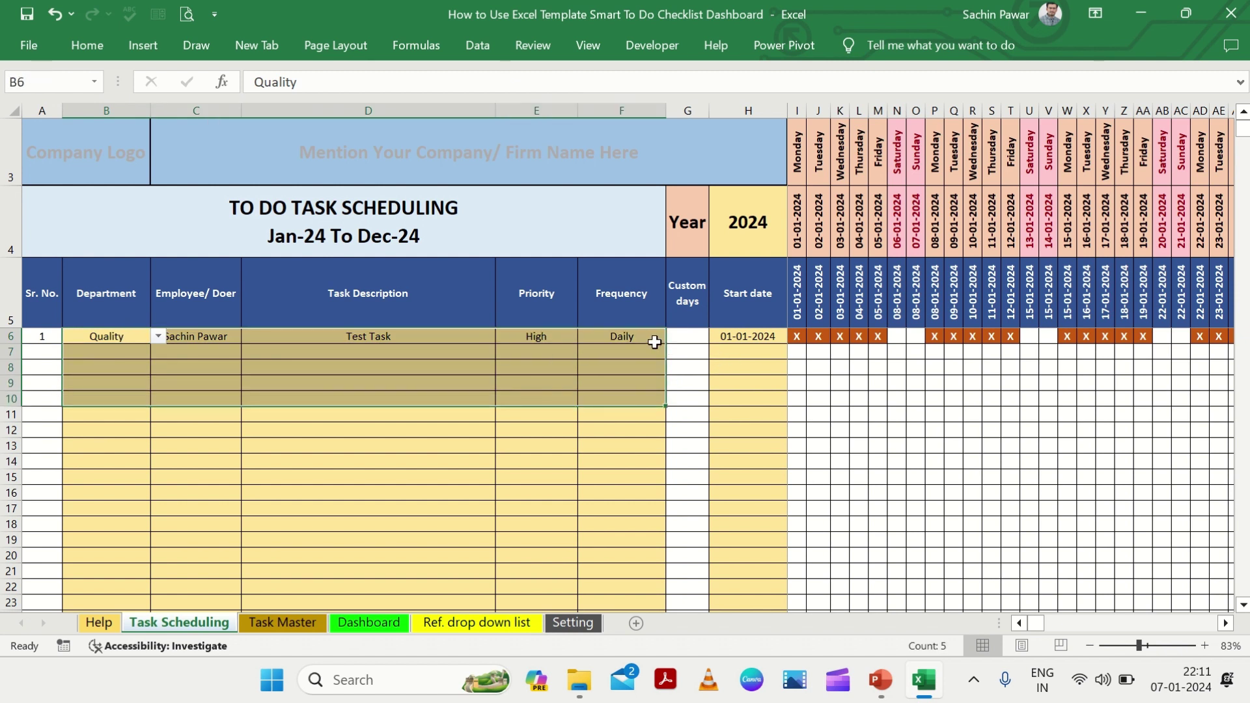
{"action": "left_click_drag", "start_coordinate": [649, 340], "coordinate": [640, 432]}
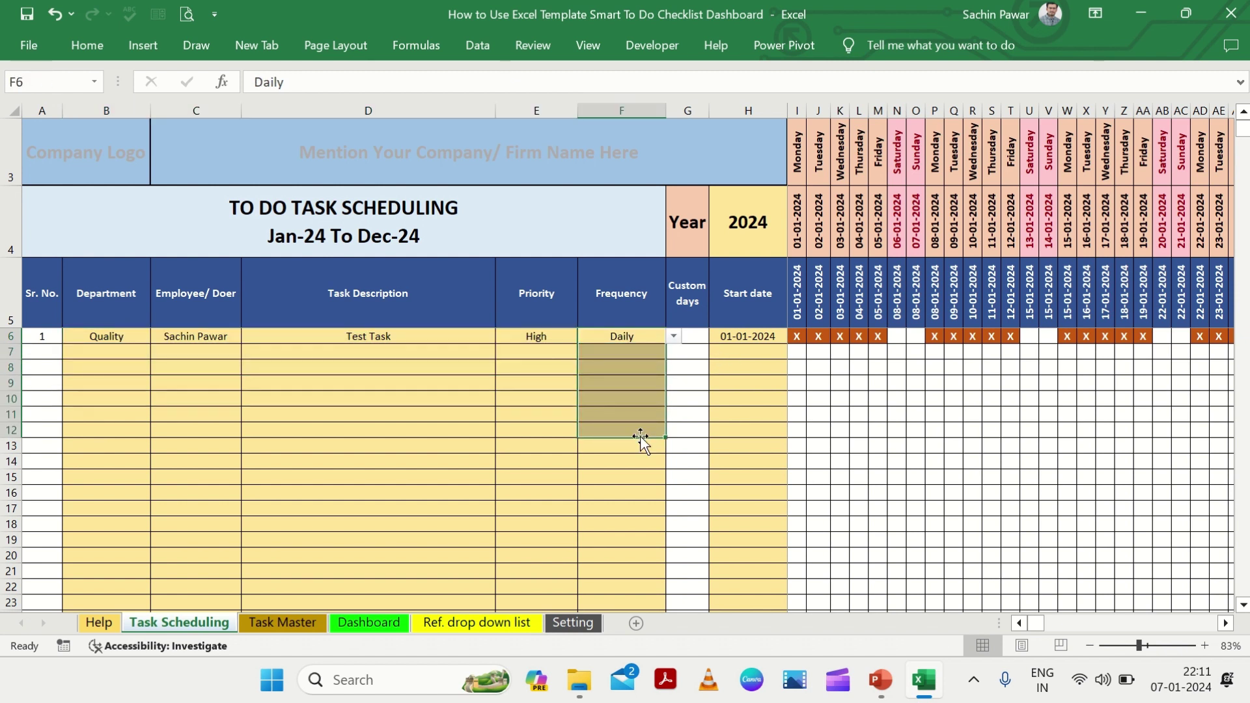
{"action": "left_click", "coordinate": [730, 340]}
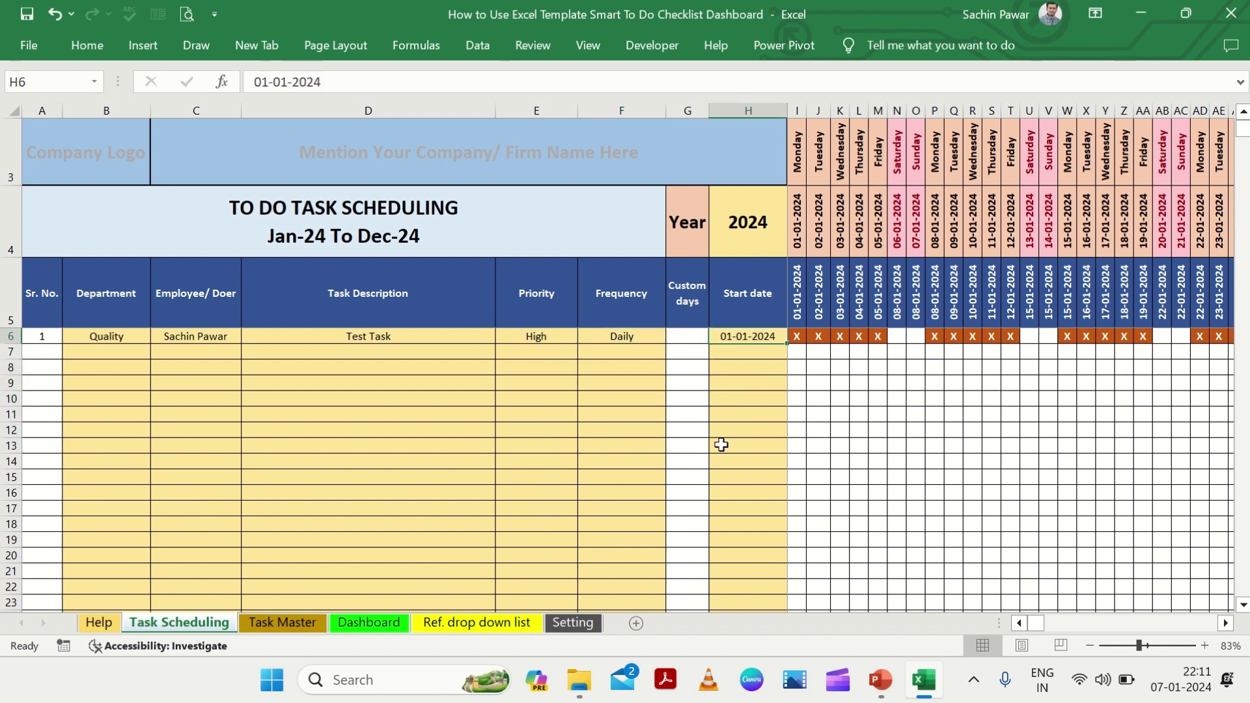
{"action": "left_click_drag", "start_coordinate": [730, 340], "coordinate": [715, 490]}
Try Weekly, Monthly and then Fortnightly as the Test Task's frequency.
{"action": "left_click", "coordinate": [634, 337]}
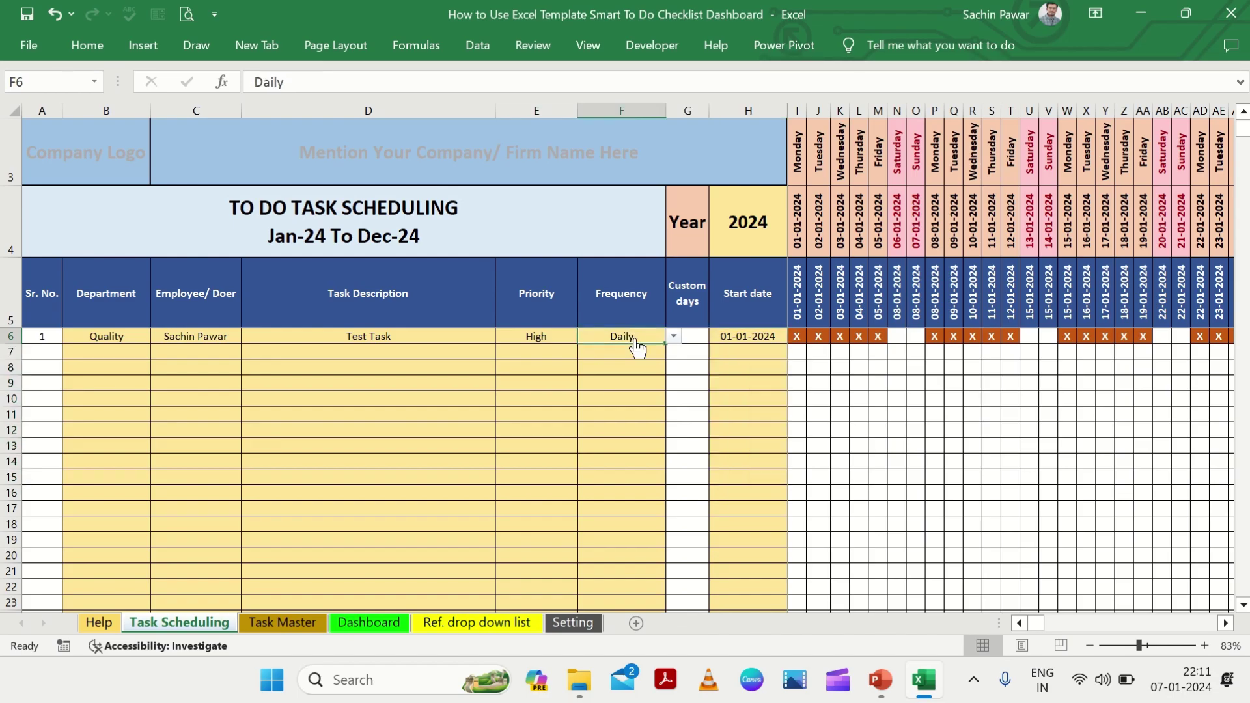
{"action": "left_click", "coordinate": [675, 337]}
{"action": "left_click", "coordinate": [596, 349]}
{"action": "left_click", "coordinate": [675, 337]}
{"action": "left_click", "coordinate": [285, 382]}
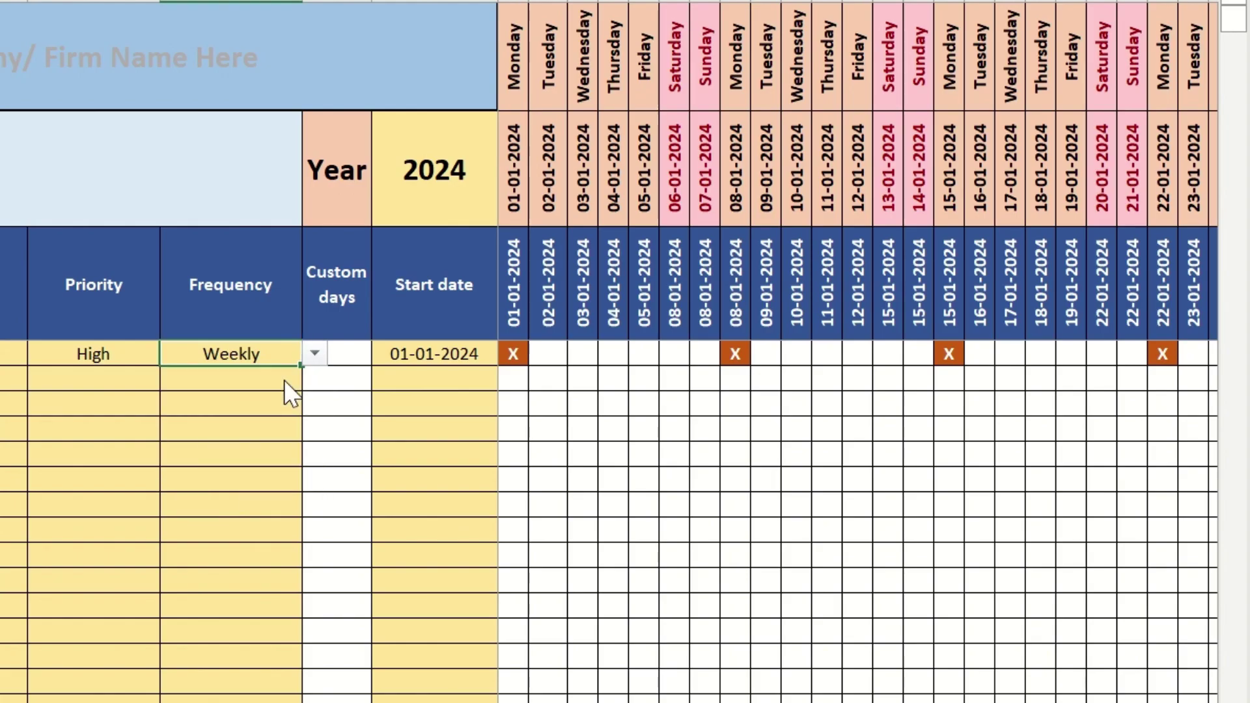
{"action": "left_click", "coordinate": [317, 358]}
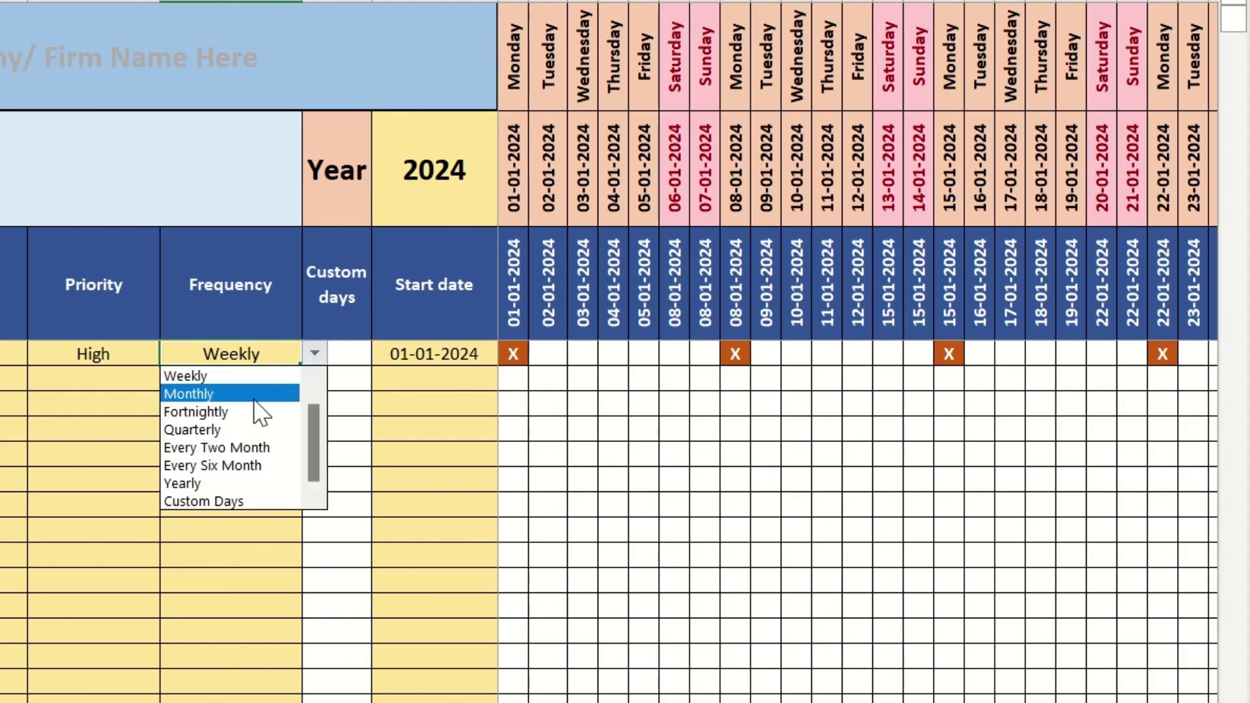
{"action": "left_click", "coordinate": [251, 395]}
{"action": "left_click", "coordinate": [313, 355]}
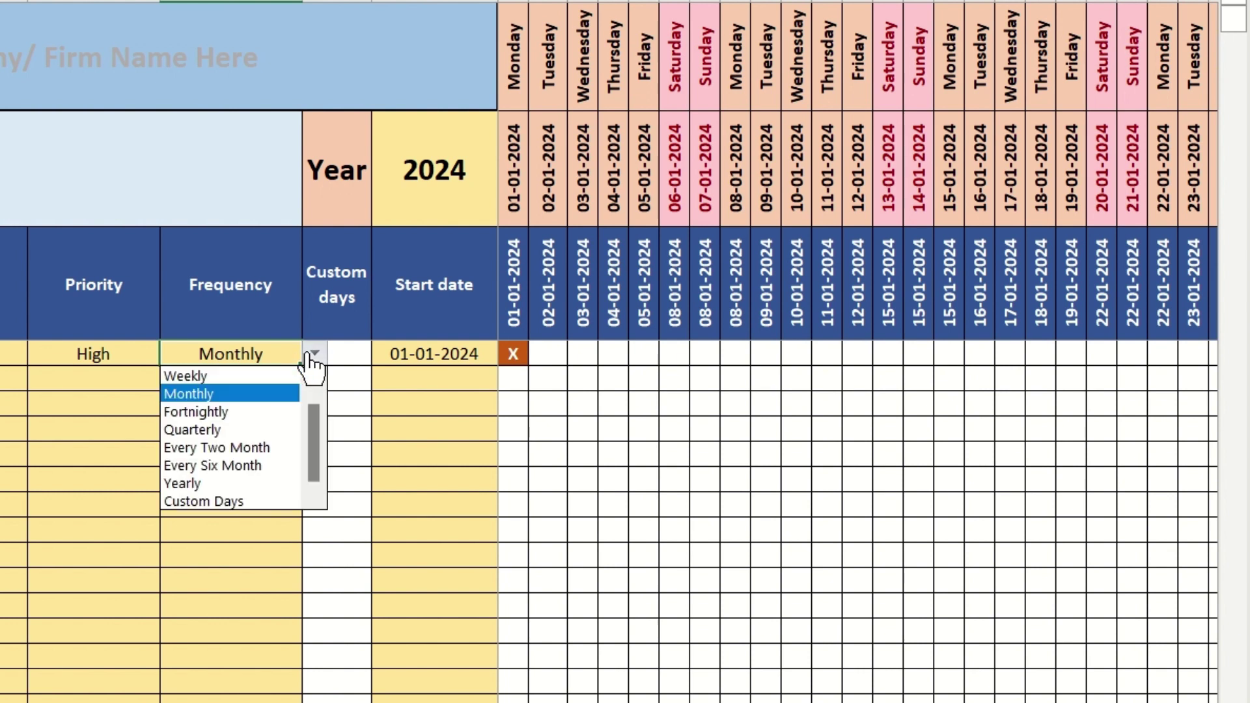
{"action": "left_click", "coordinate": [247, 412]}
{"action": "left_click", "coordinate": [245, 410]}
Set the first task's frequency to Quarterly, then to Custom Days.
{"action": "left_click", "coordinate": [284, 354]}
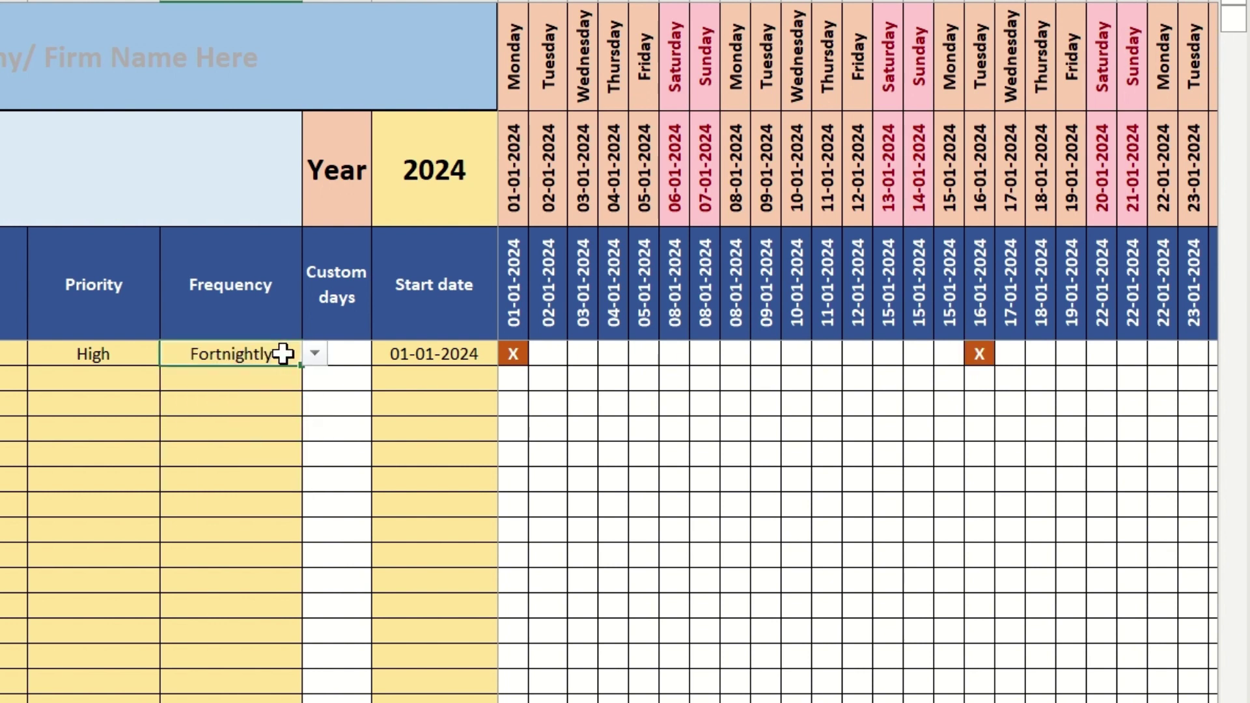
{"action": "left_click", "coordinate": [317, 355]}
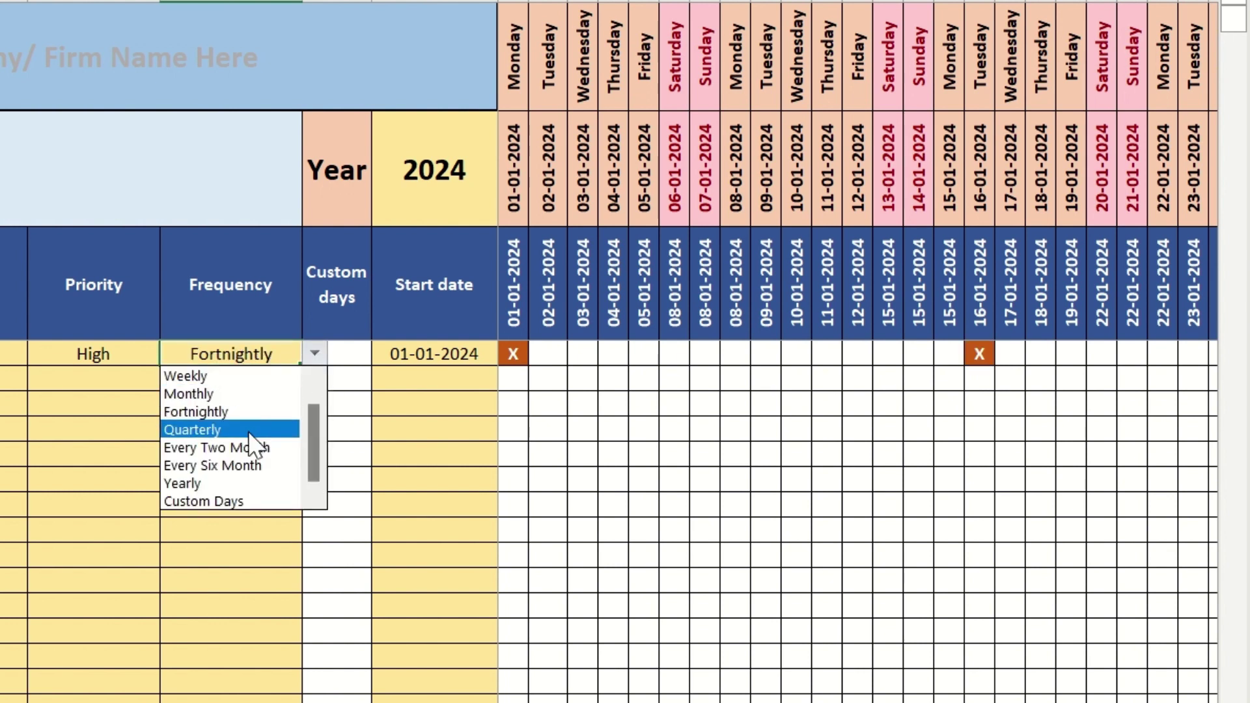
{"action": "left_click", "coordinate": [248, 433]}
{"action": "left_click", "coordinate": [311, 354]}
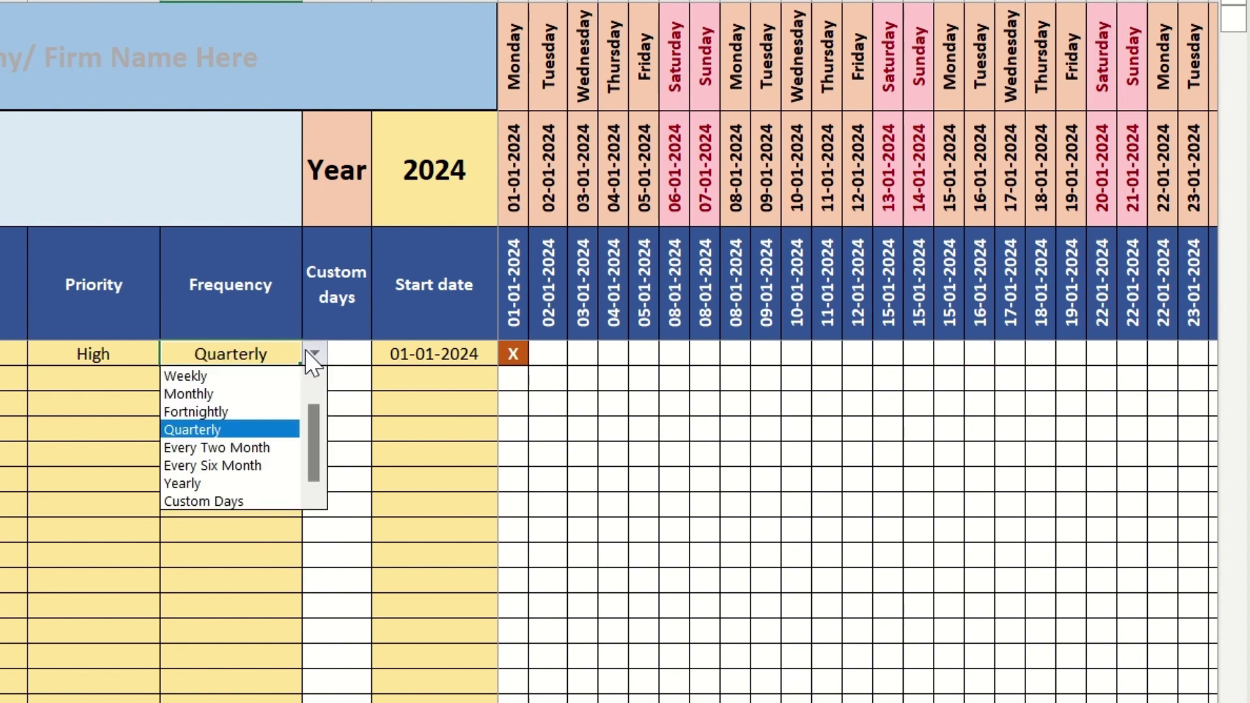
{"action": "left_click", "coordinate": [237, 496]}
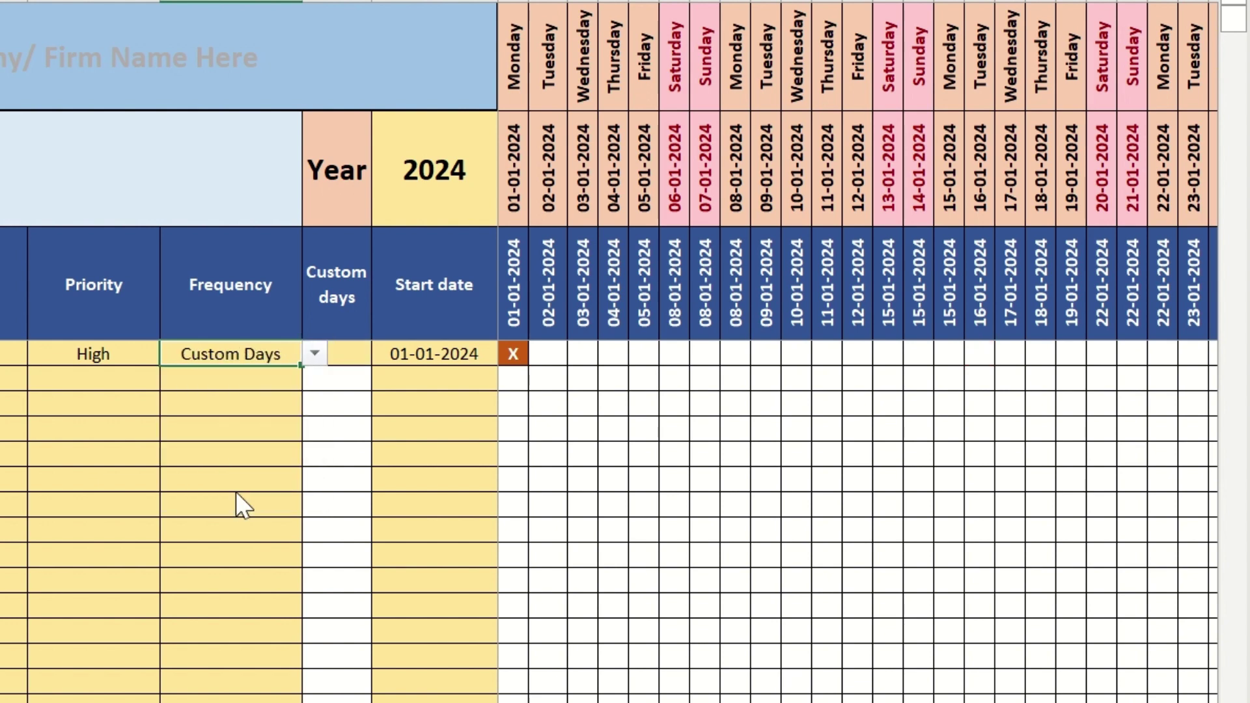
{"action": "left_click", "coordinate": [355, 356]}
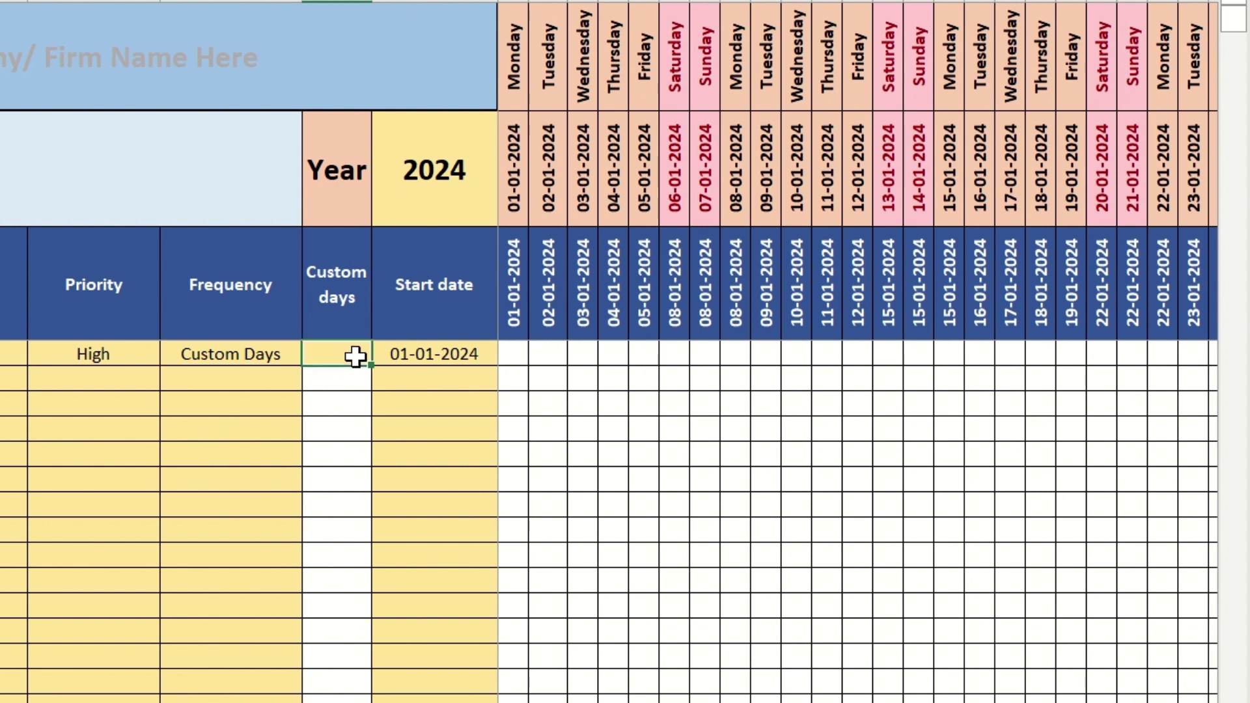
Enter 6 as the first task's Custom days interval so marks repeat every 6 days.
{"action": "type", "text": "6"}
{"action": "left_click", "coordinate": [410, 357]}
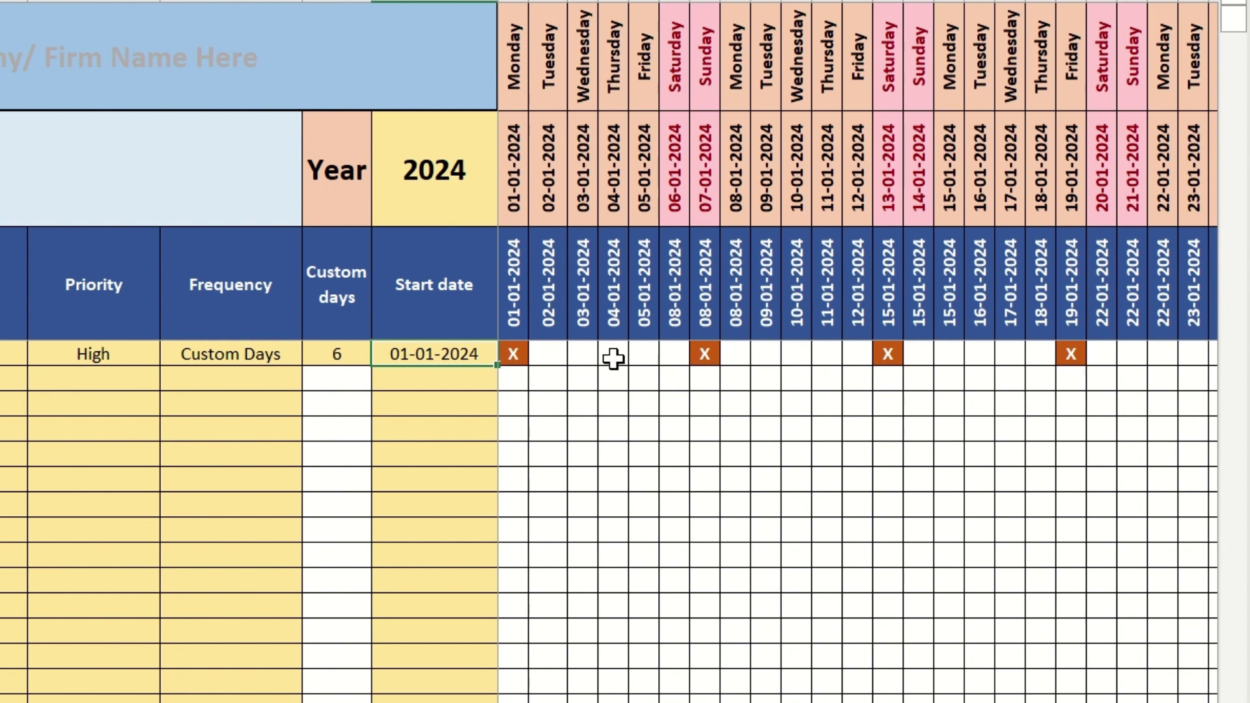
{"action": "left_click", "coordinate": [221, 355]}
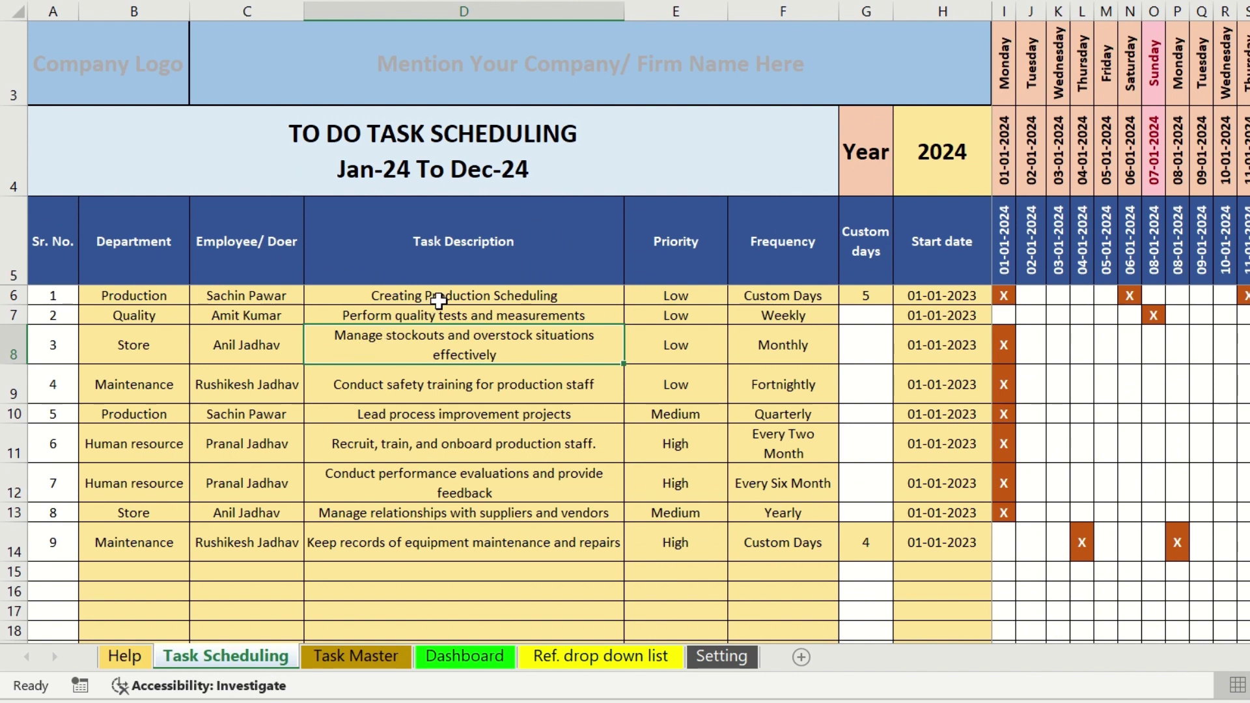
{"action": "left_click_drag", "start_coordinate": [438, 300], "coordinate": [439, 384]}
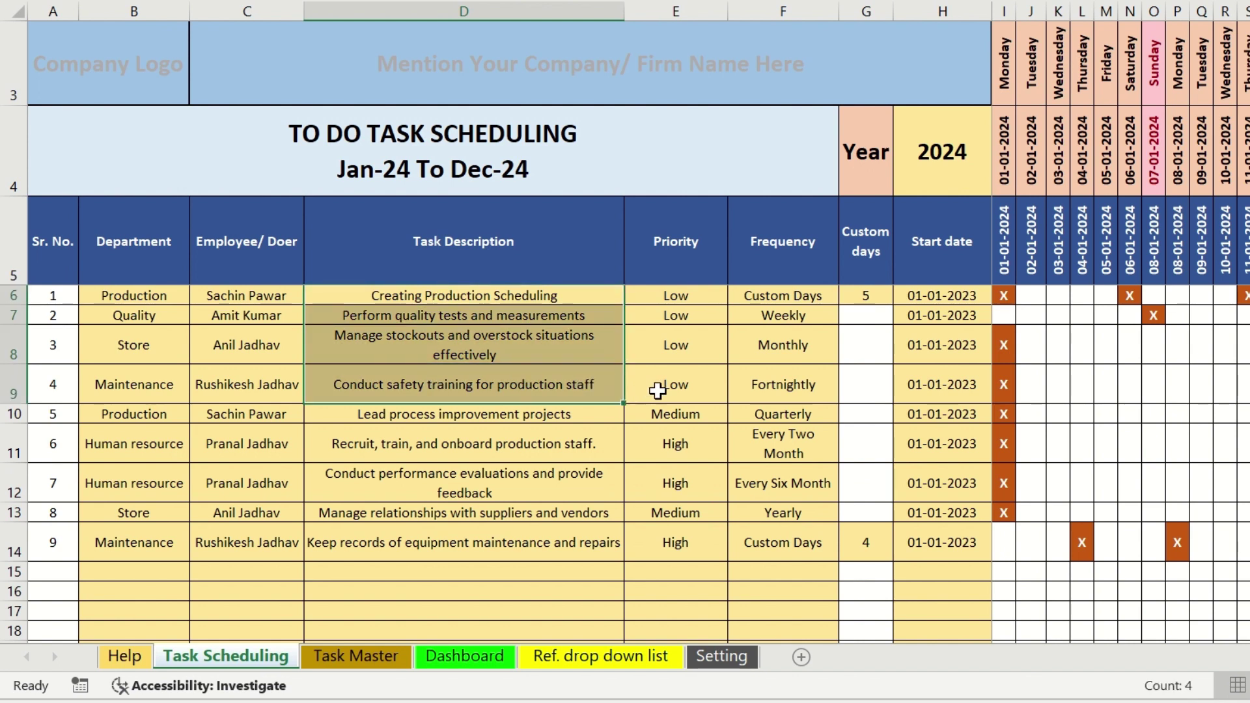
{"action": "left_click_drag", "start_coordinate": [661, 390], "coordinate": [711, 302]}
{"action": "key", "text": "alt+Down"}
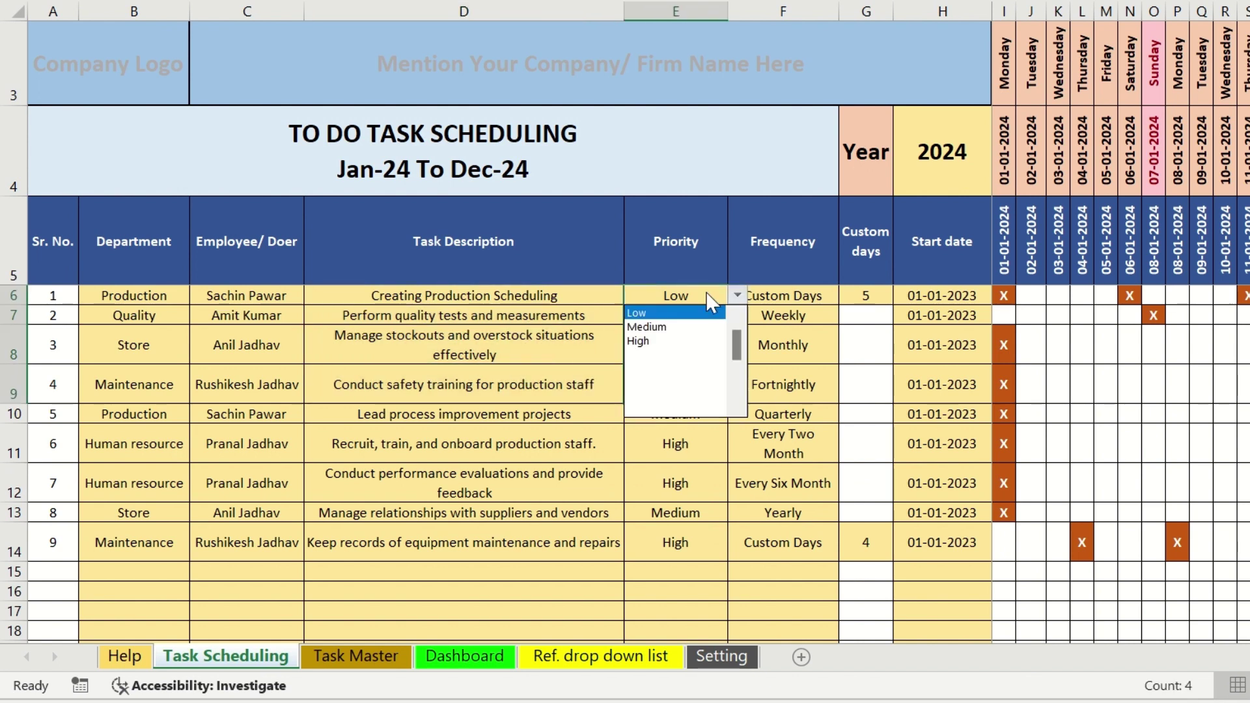
{"action": "key", "text": "Escape"}
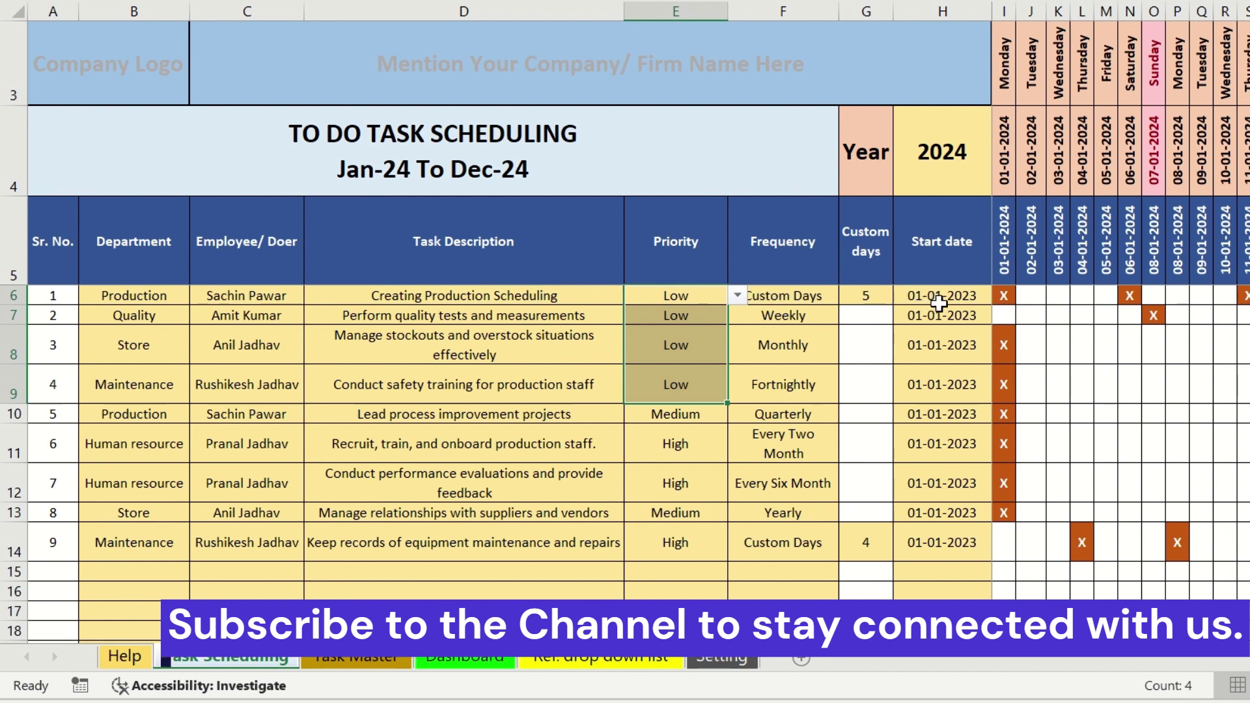
{"action": "left_click_drag", "start_coordinate": [938, 303], "coordinate": [935, 531]}
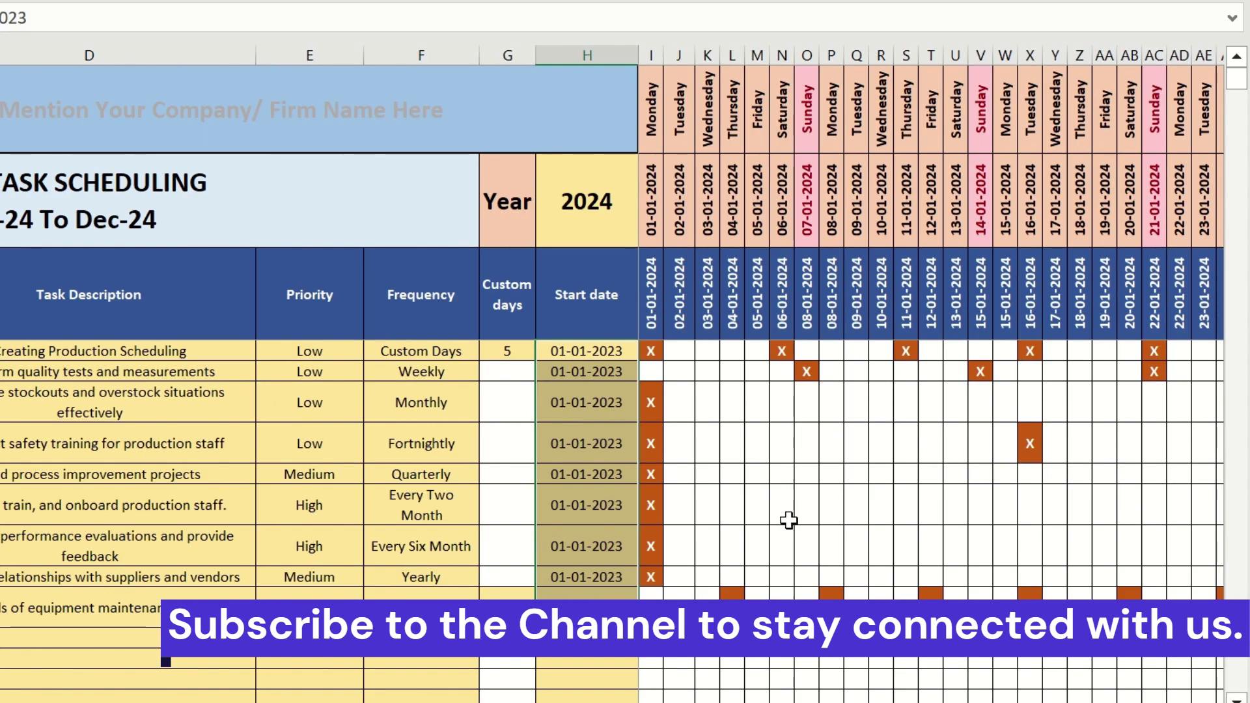
Switch the schedule Year to 2025 to preview it, then set it back to 2024.
{"action": "left_click", "coordinate": [625, 209]}
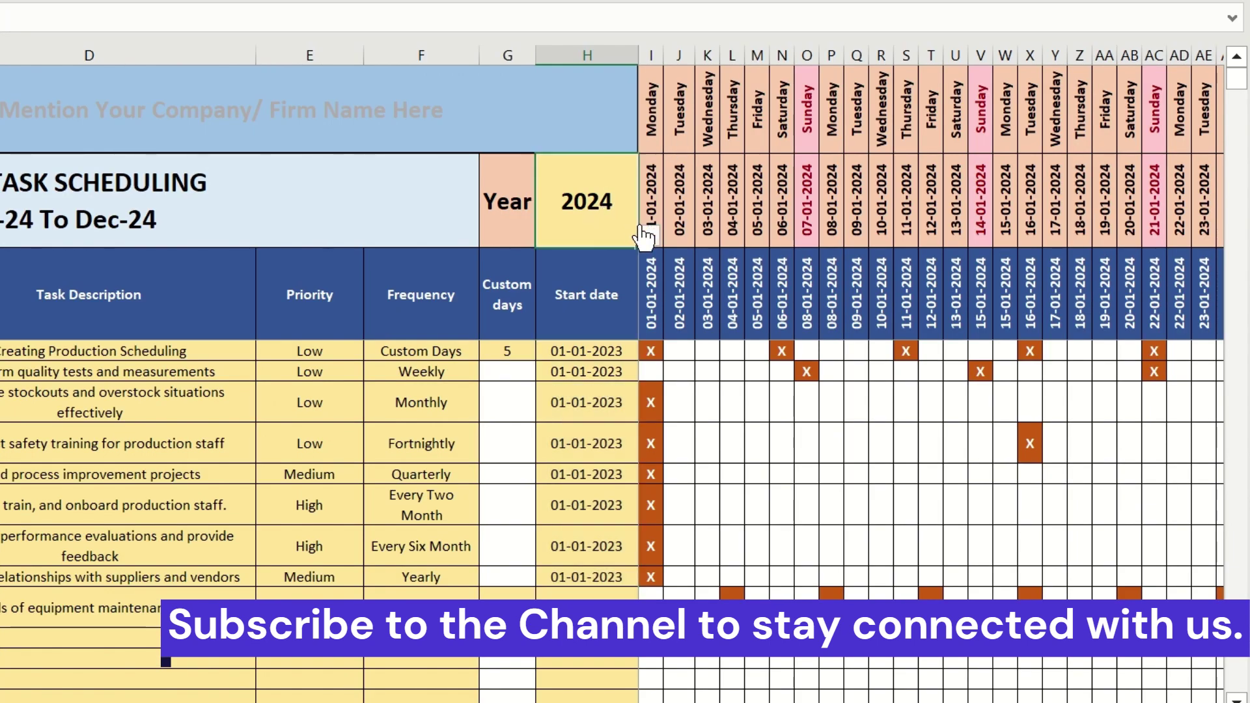
{"action": "left_click", "coordinate": [647, 236]}
{"action": "left_click", "coordinate": [583, 264]}
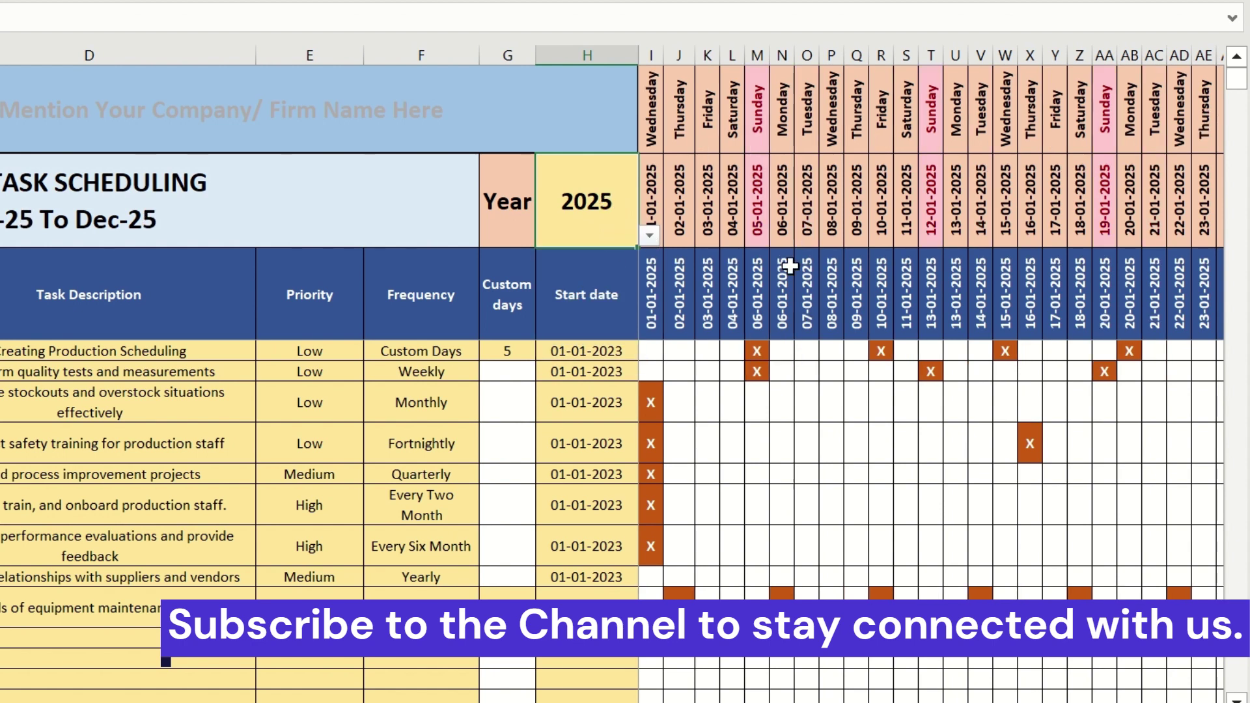
{"action": "left_click", "coordinate": [650, 237]}
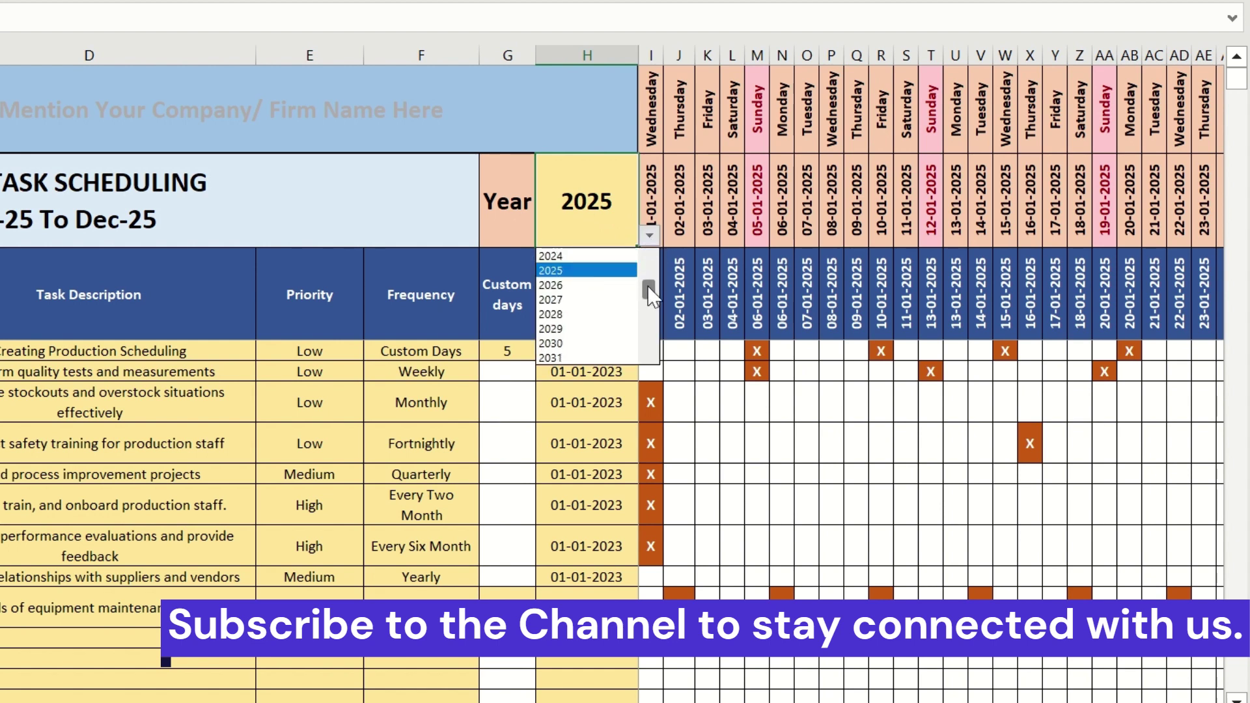
{"action": "left_click", "coordinate": [611, 255]}
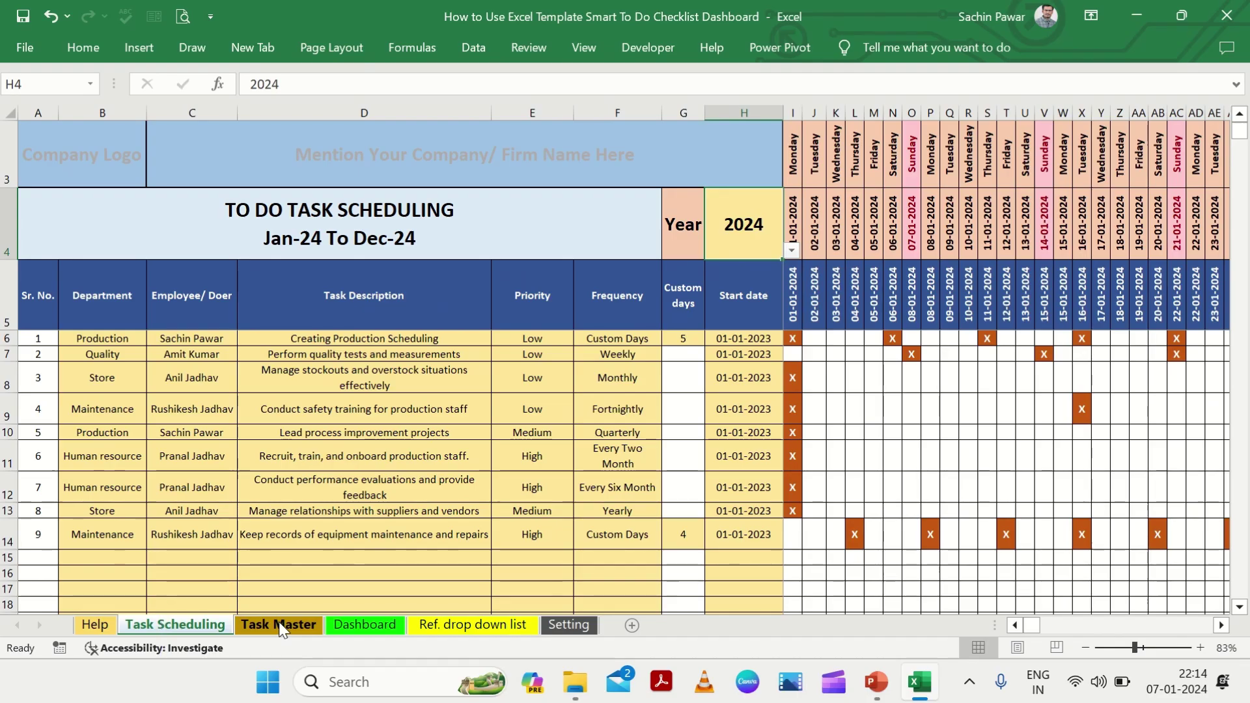
{"action": "left_click", "coordinate": [279, 624]}
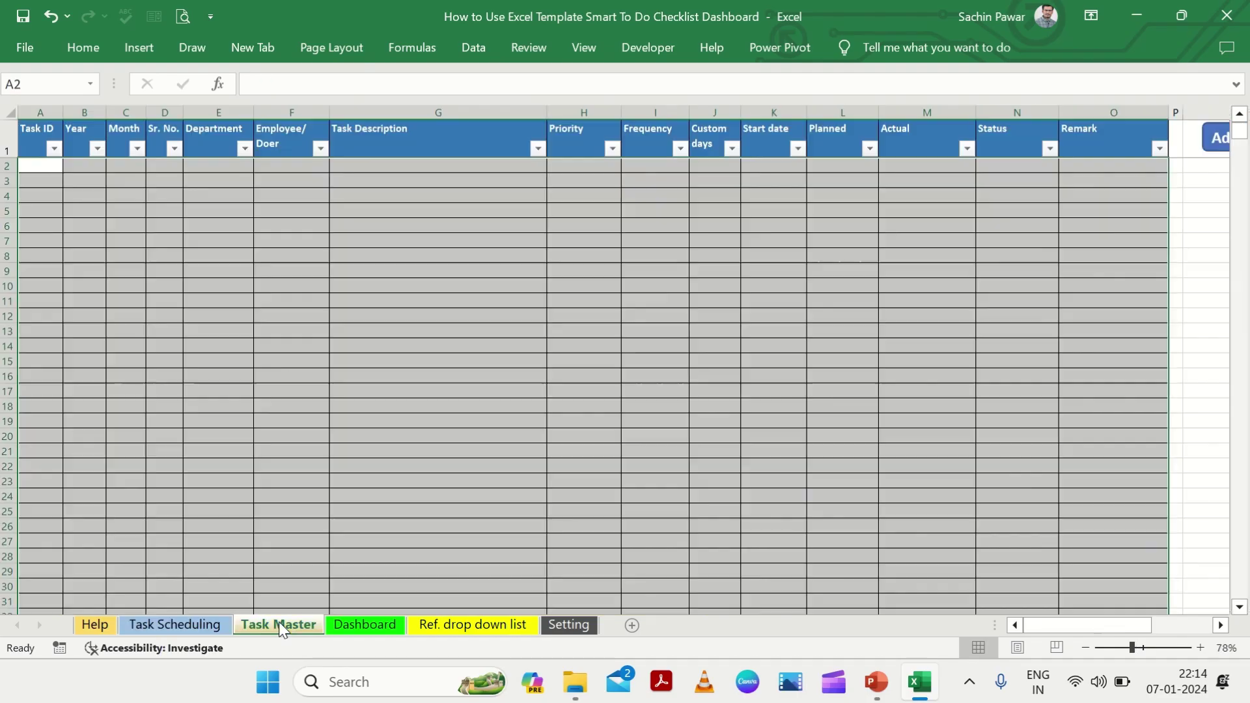
{"action": "left_click", "coordinate": [747, 358]}
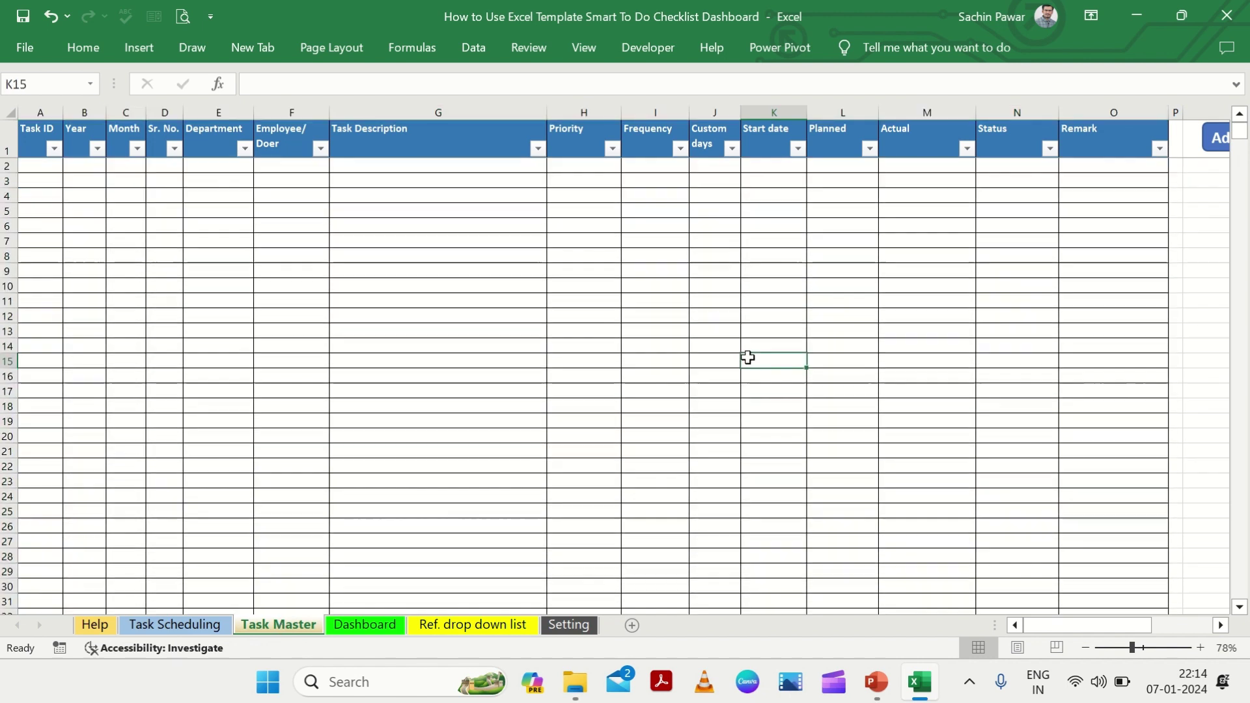
{"action": "scroll", "coordinate": [747, 358], "scroll_direction": "down", "scroll_amount": 1, "text": "ctrl"}
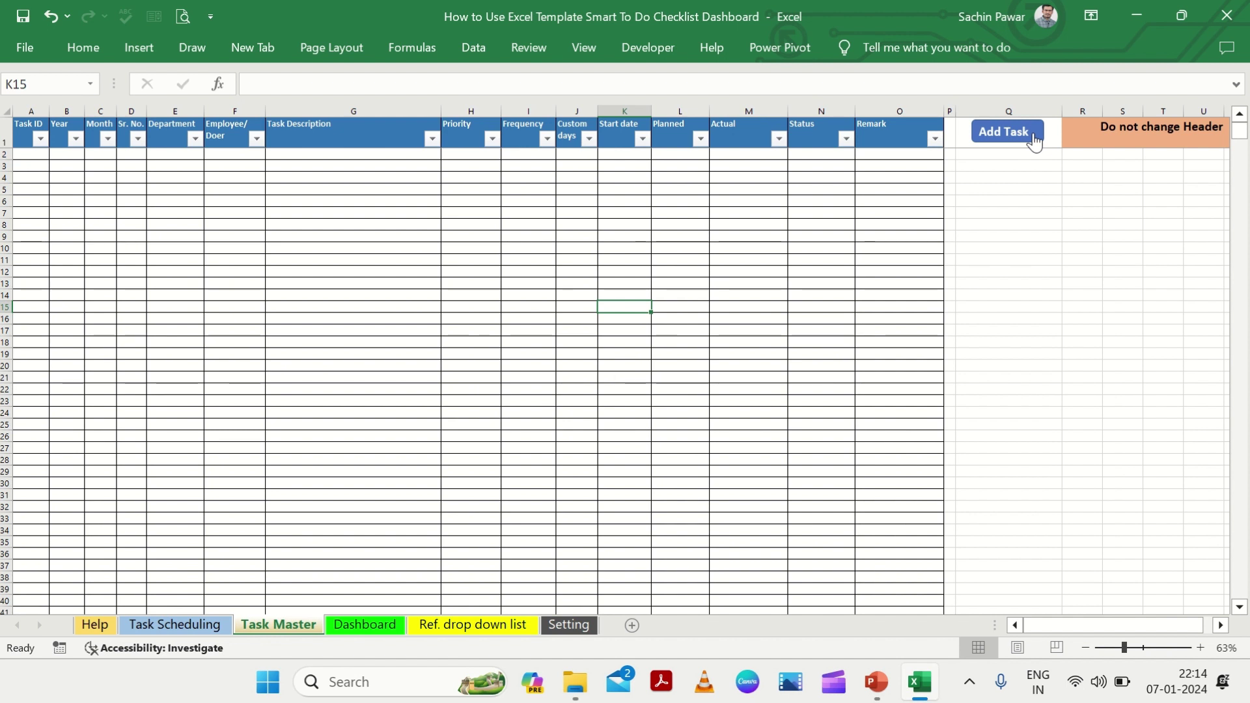
{"action": "left_click", "coordinate": [95, 625]}
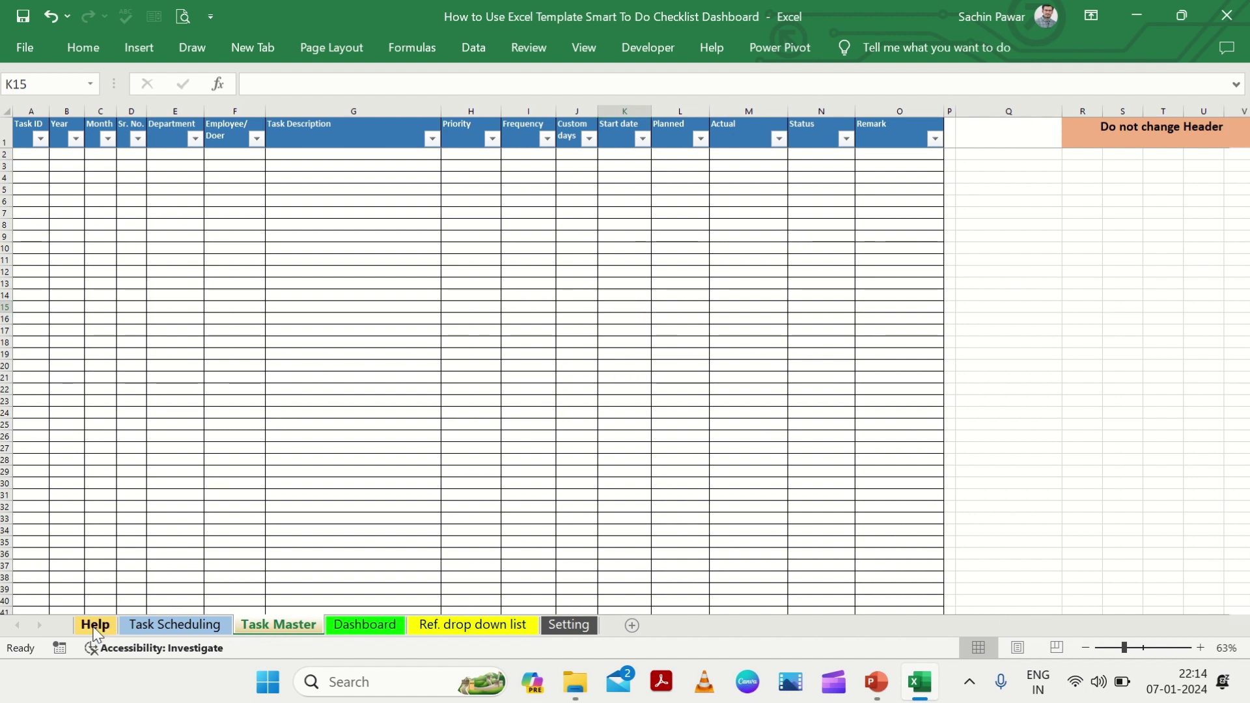
{"action": "left_click", "coordinate": [692, 457]}
{"action": "scroll", "coordinate": [692, 457], "scroll_direction": "up", "scroll_amount": 3, "text": "ctrl"}
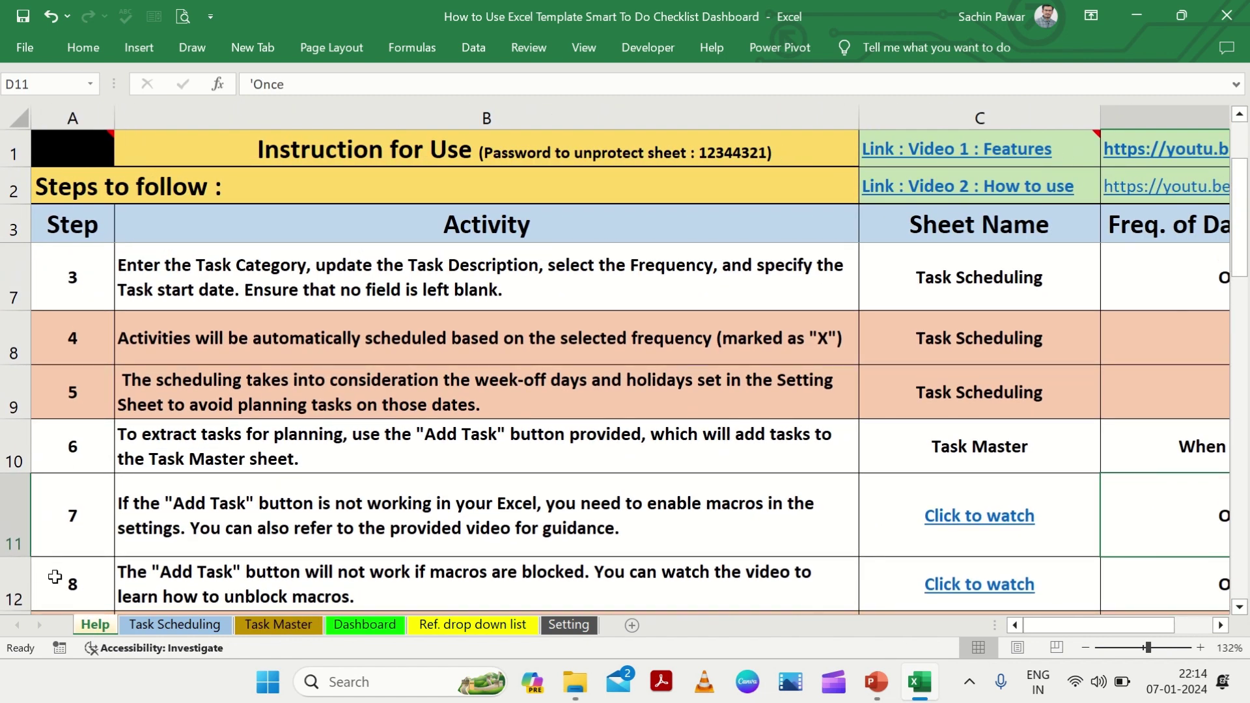
{"action": "scroll", "coordinate": [845, 483], "scroll_direction": "down", "scroll_amount": 1}
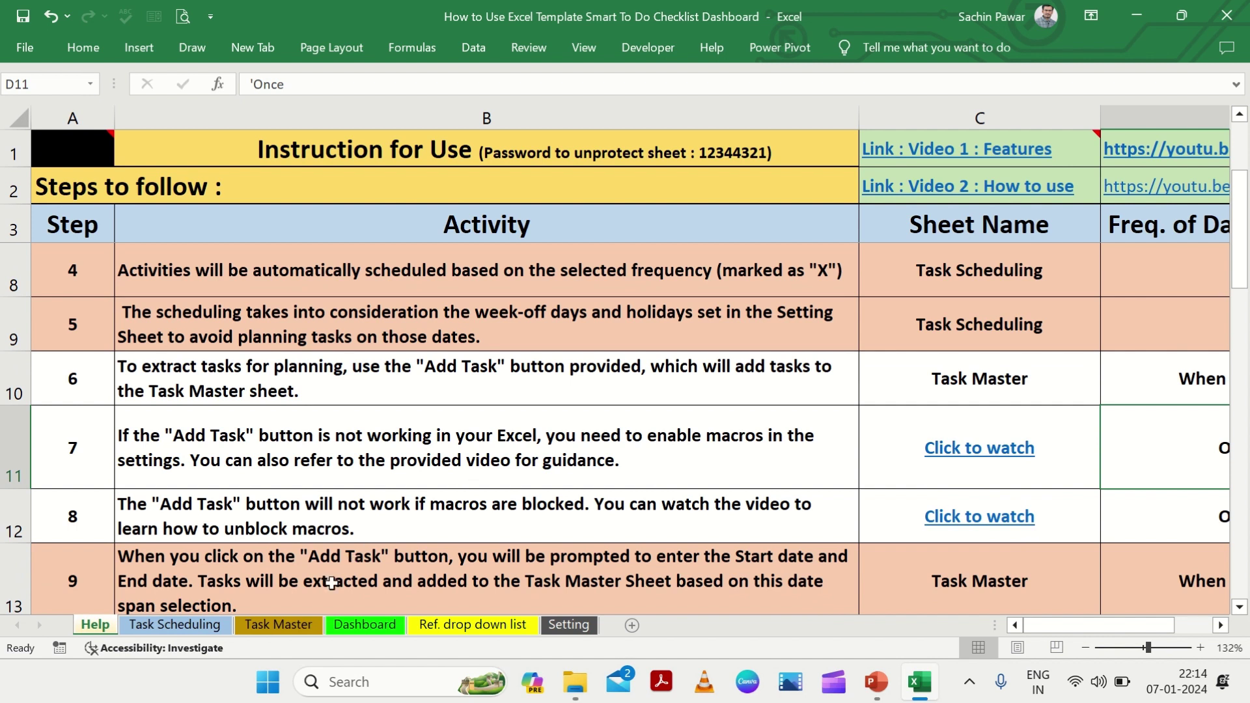
Check the Help sheet, then return to the top of the Task Master sheet.
{"action": "left_click", "coordinate": [265, 619]}
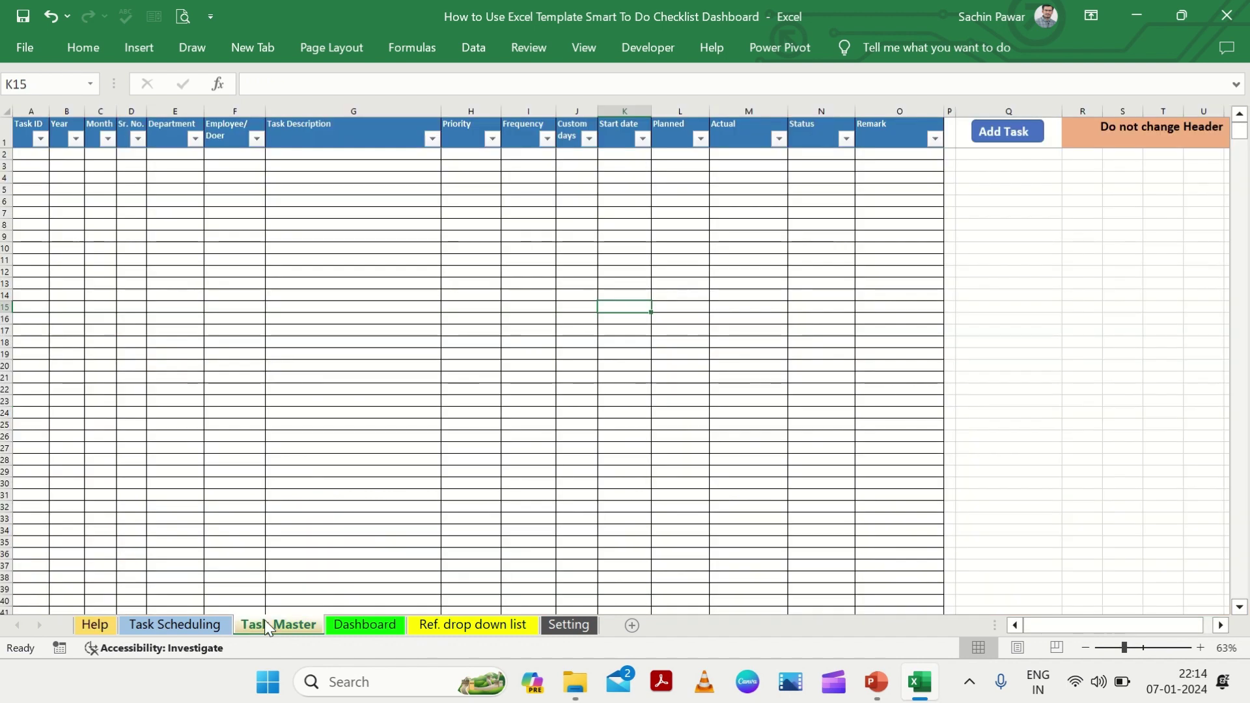
{"action": "left_click", "coordinate": [104, 625]}
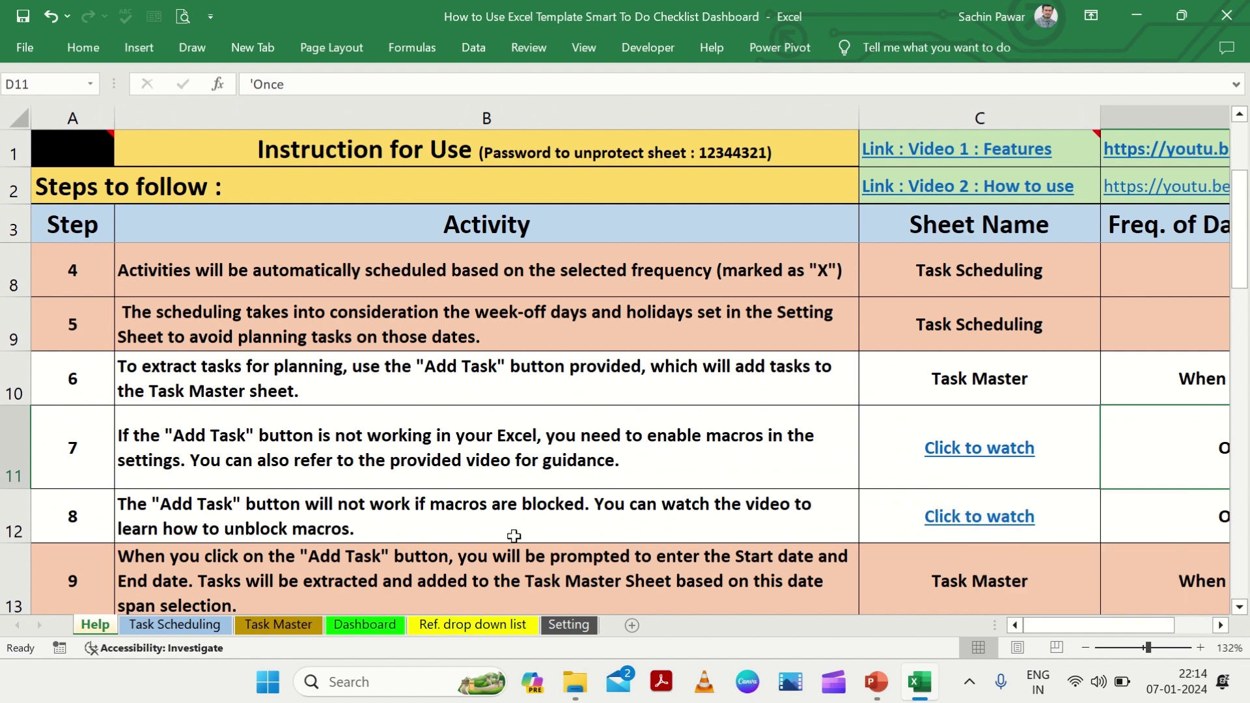
{"action": "left_click", "coordinate": [309, 625]}
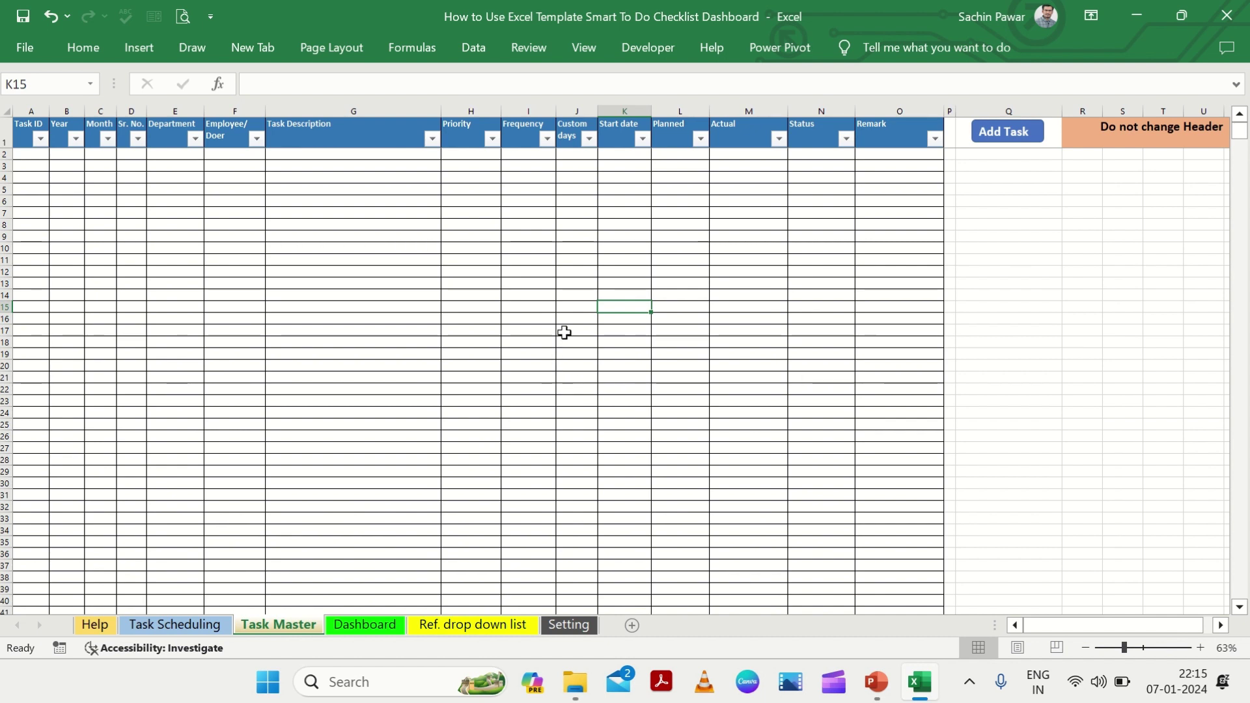
{"action": "scroll", "coordinate": [563, 333], "scroll_direction": "up", "scroll_amount": 2, "text": "ctrl"}
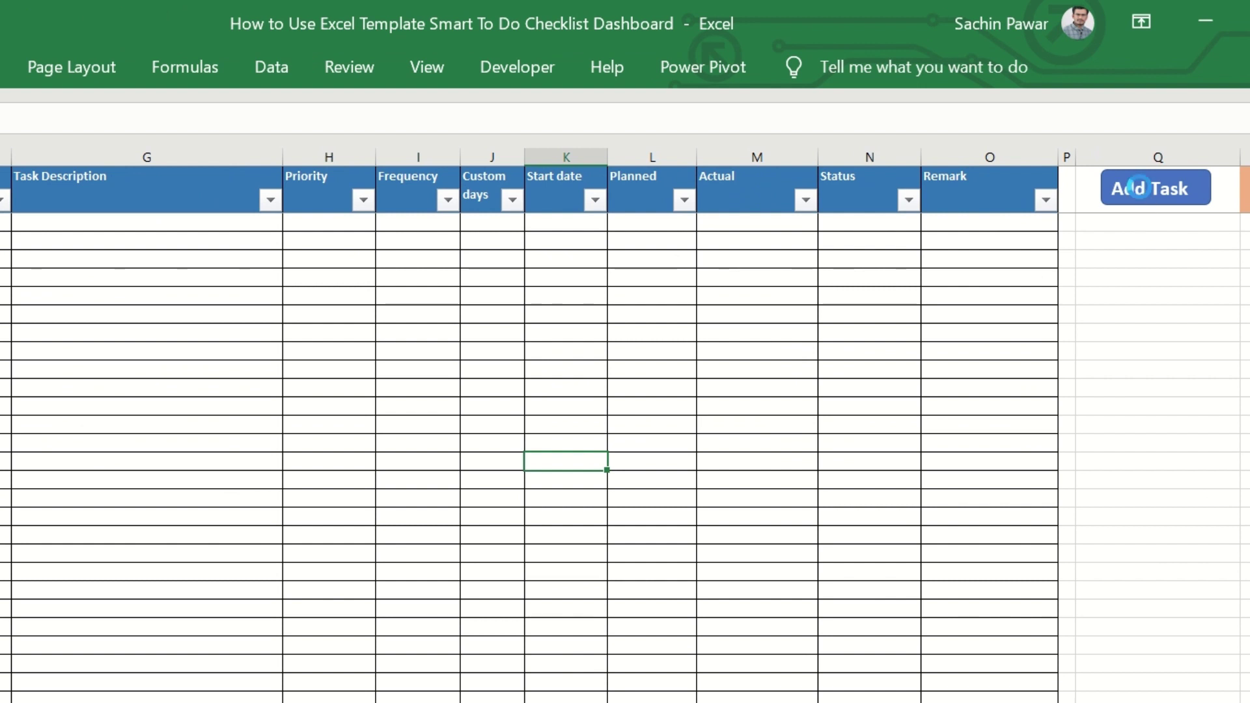
Add scheduled tasks to Task Master for the range 01/01/2024 to 31/01/2024.
{"action": "left_click", "coordinate": [1136, 192]}
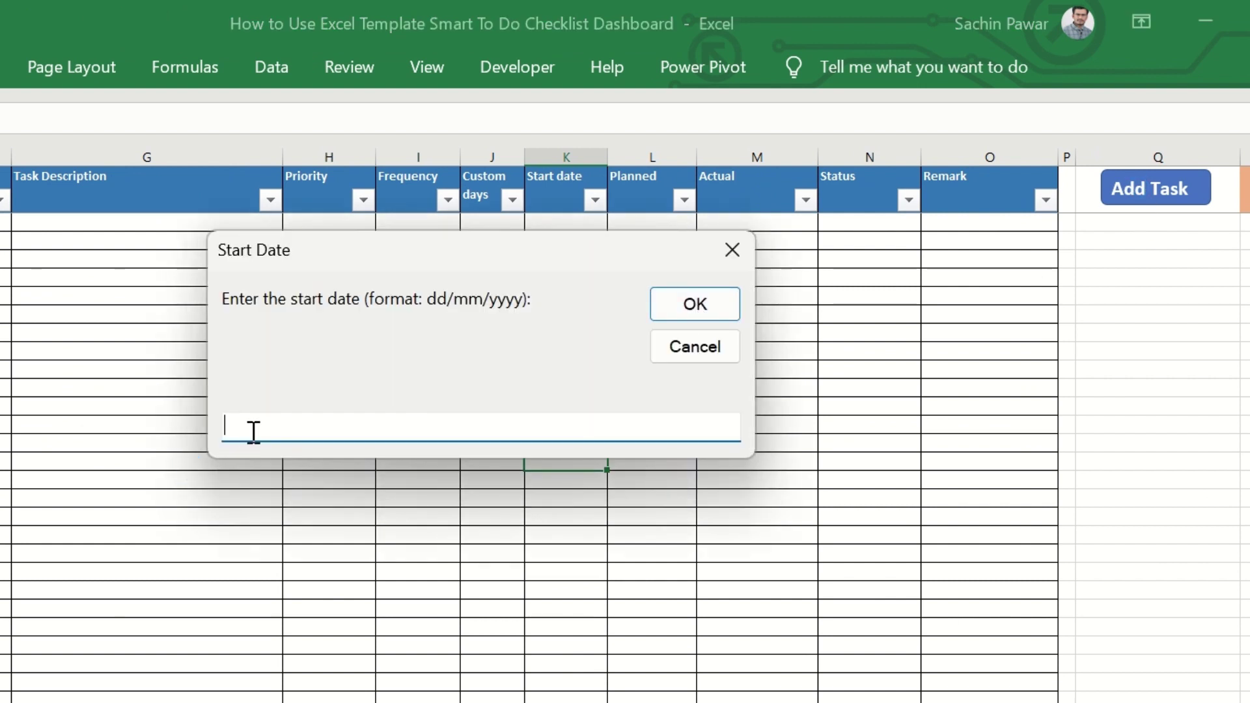
{"action": "type", "text": "01"}
{"action": "type", "text": "/01/2024"}
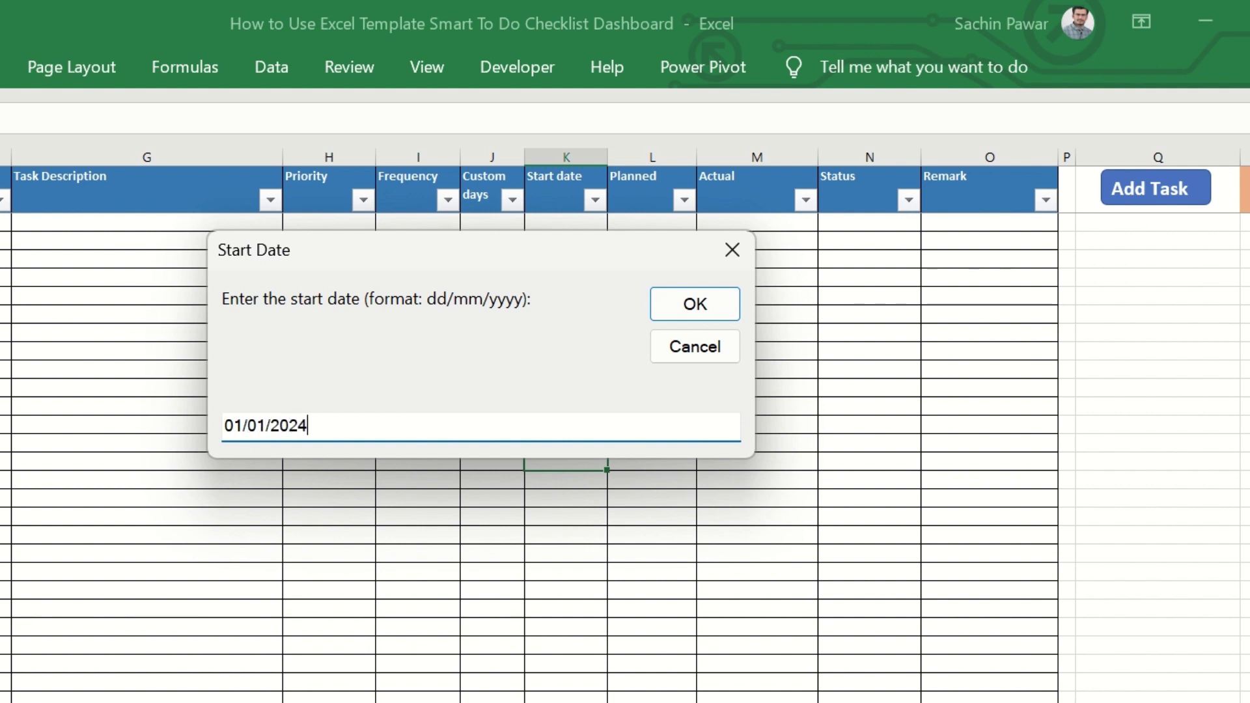
{"action": "left_click", "coordinate": [696, 306]}
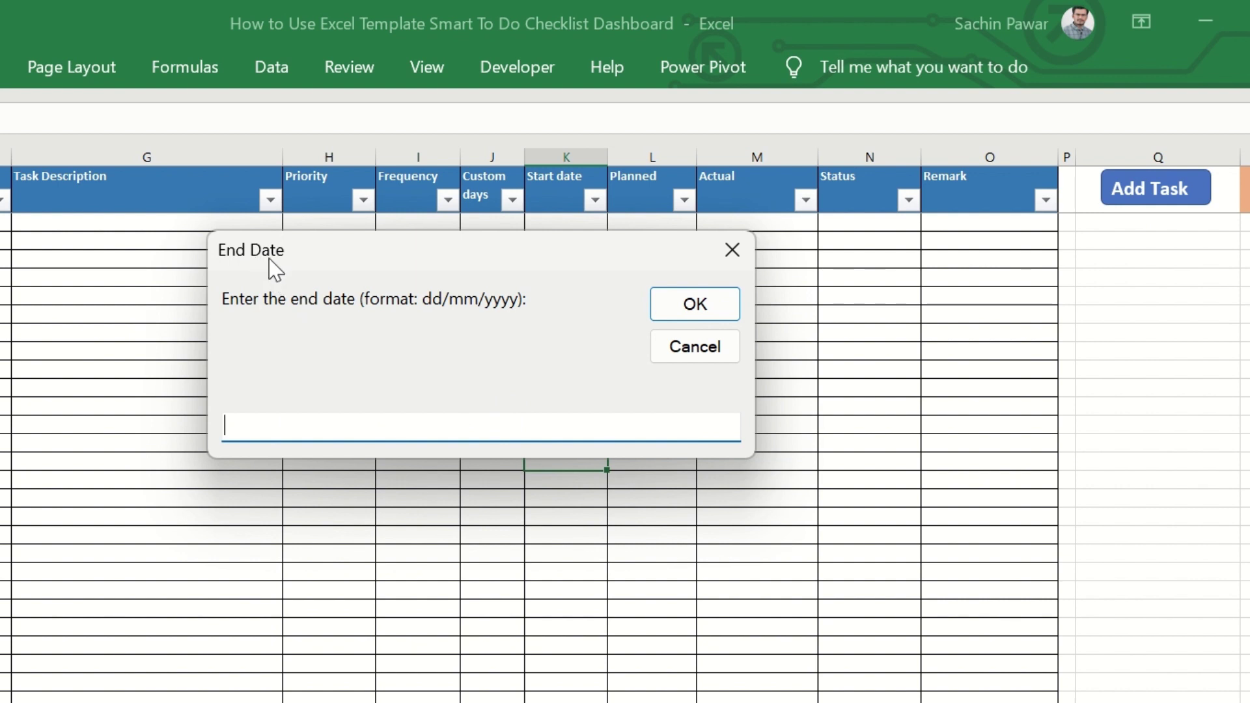
{"action": "type", "text": "3"}
{"action": "type", "text": "01/"}
{"action": "type", "text": "2"}
{"action": "key", "text": "BackSpace"}
{"action": "type", "text": "0"}
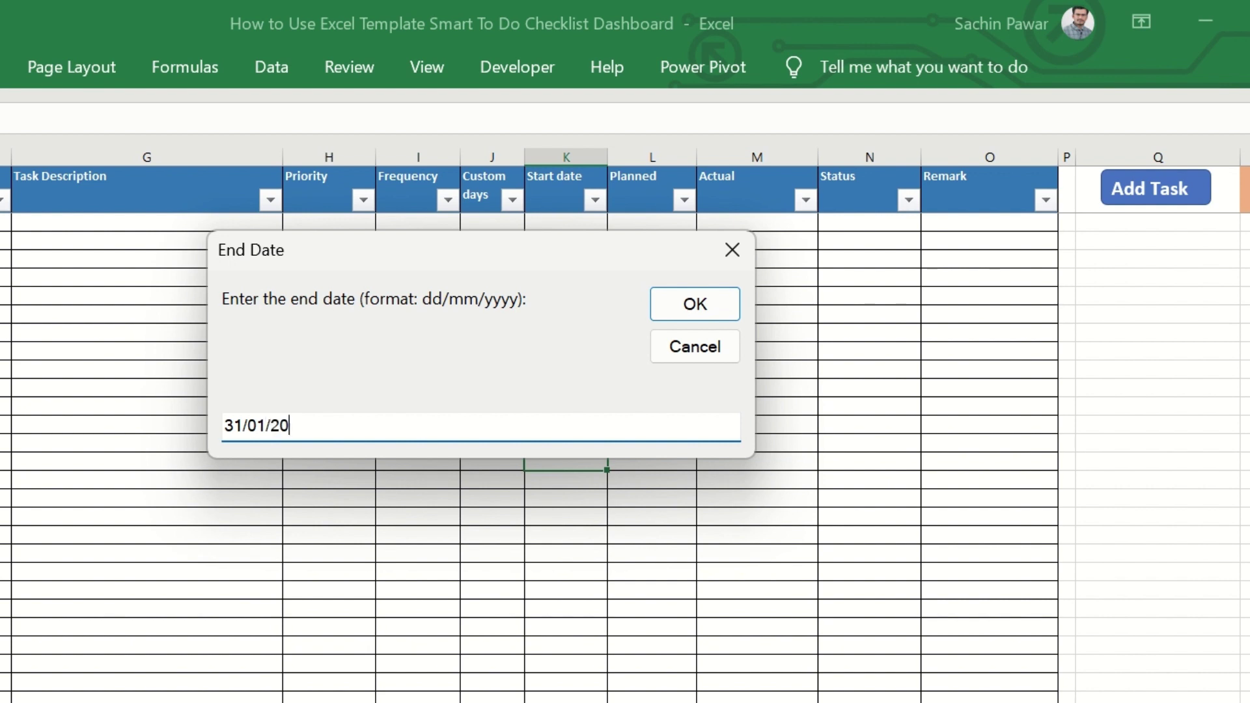
{"action": "type", "text": "24"}
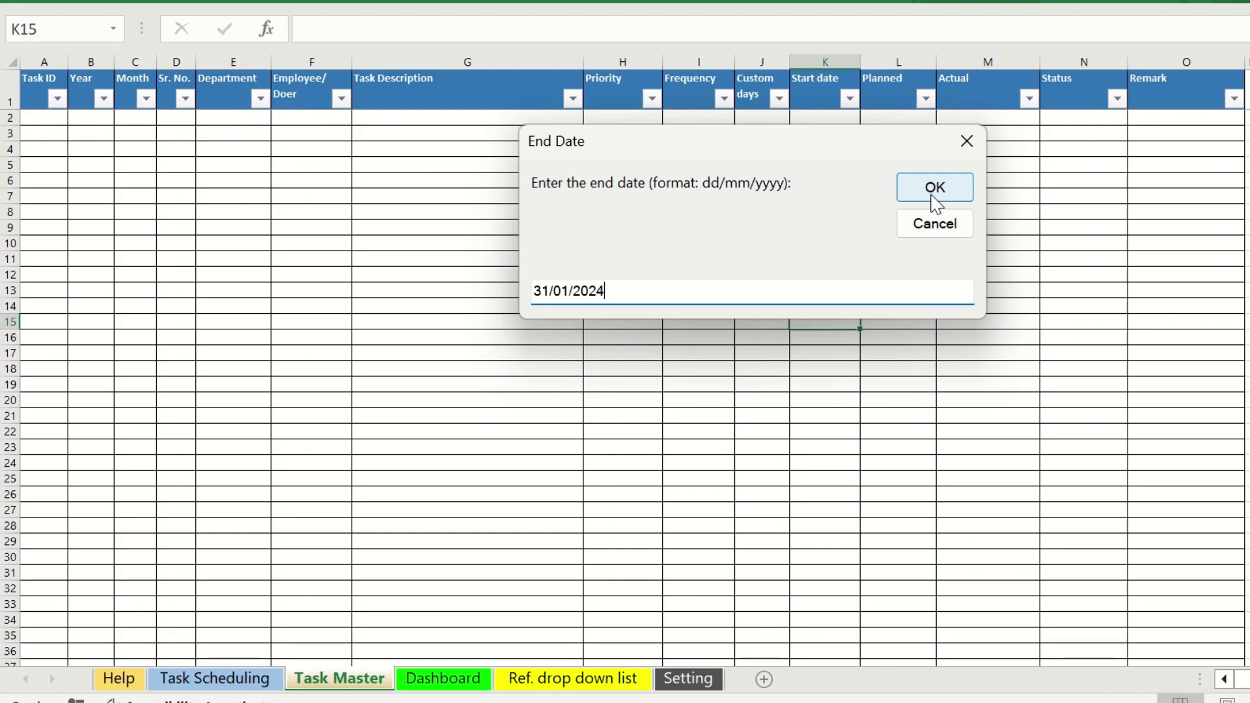
{"action": "left_click", "coordinate": [933, 189]}
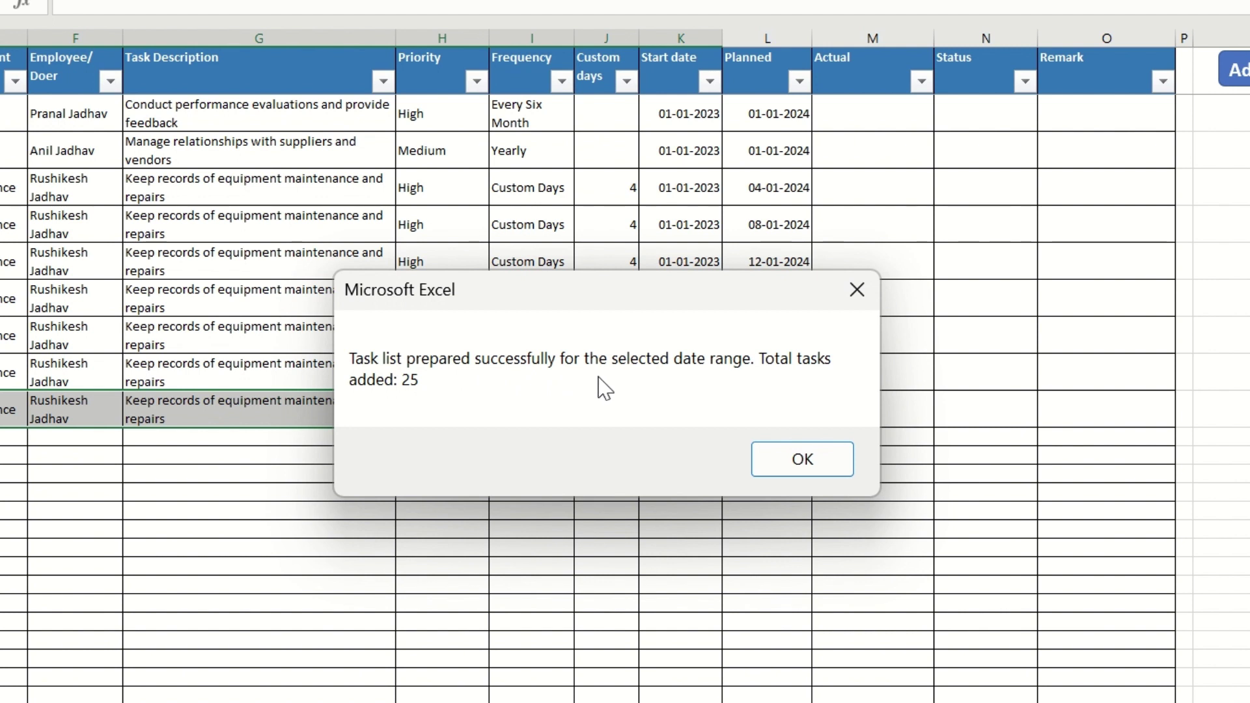
Dismiss the 25-tasks-added message and move to the first task's Status cell.
{"action": "left_click", "coordinate": [803, 460]}
{"action": "left_click", "coordinate": [881, 62]}
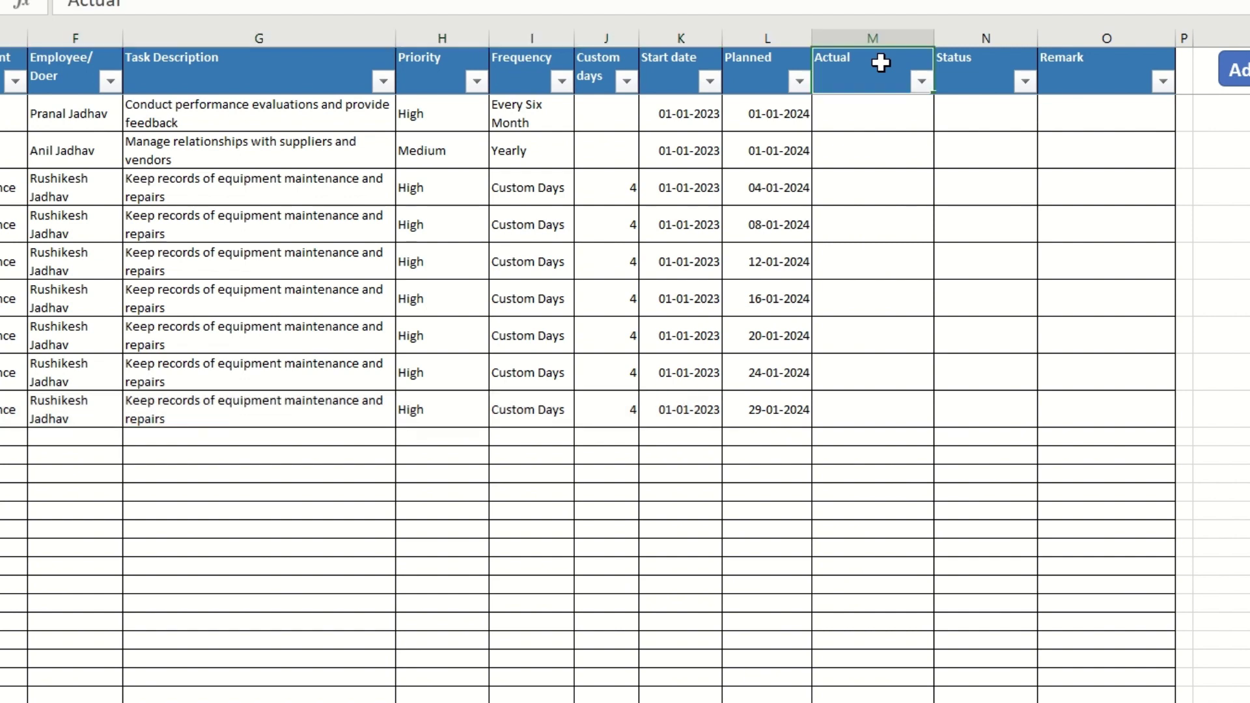
{"action": "key", "text": "Down"}
{"action": "key", "text": "Right"}
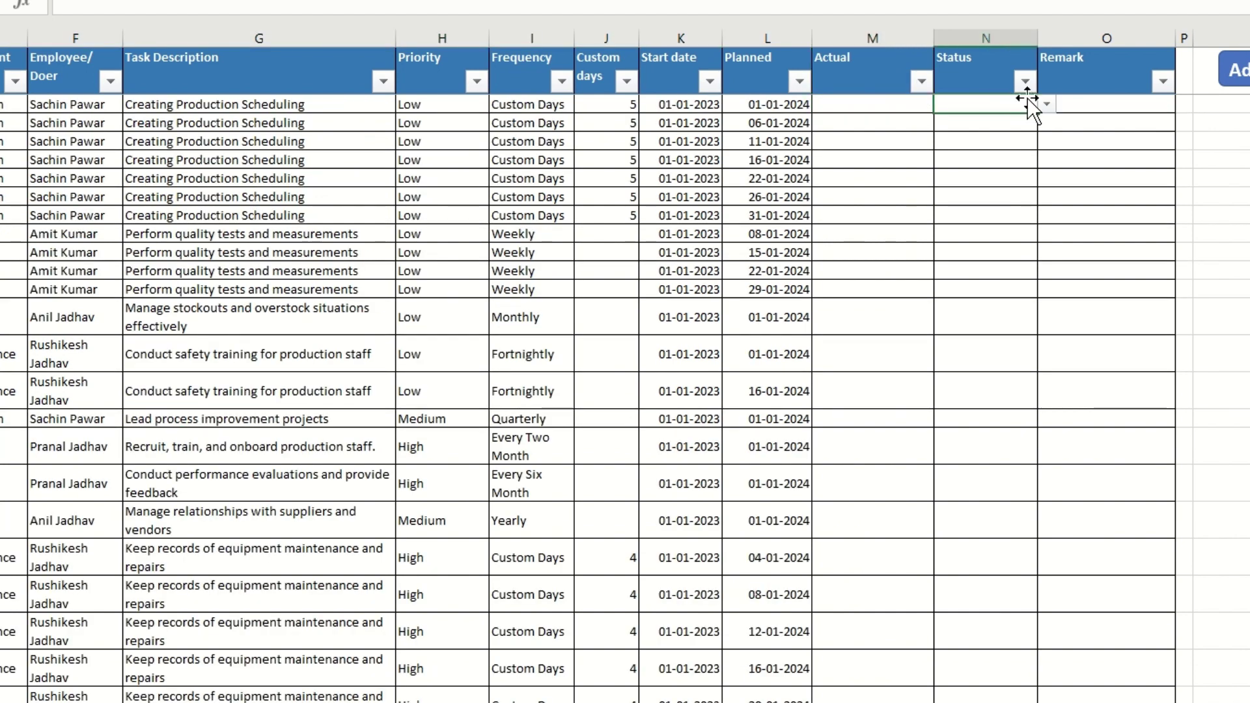
Set the first task's Status to Done from the dropdown list.
{"action": "left_click", "coordinate": [1046, 104]}
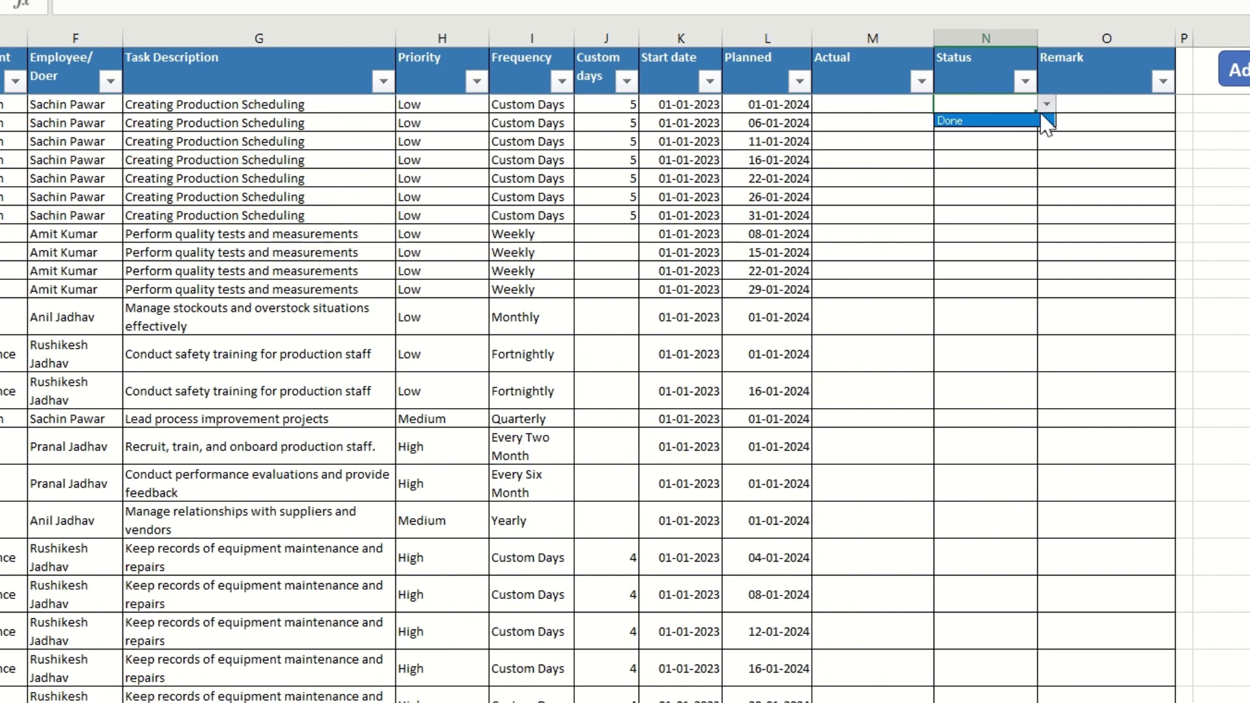
{"action": "key", "text": "Escape"}
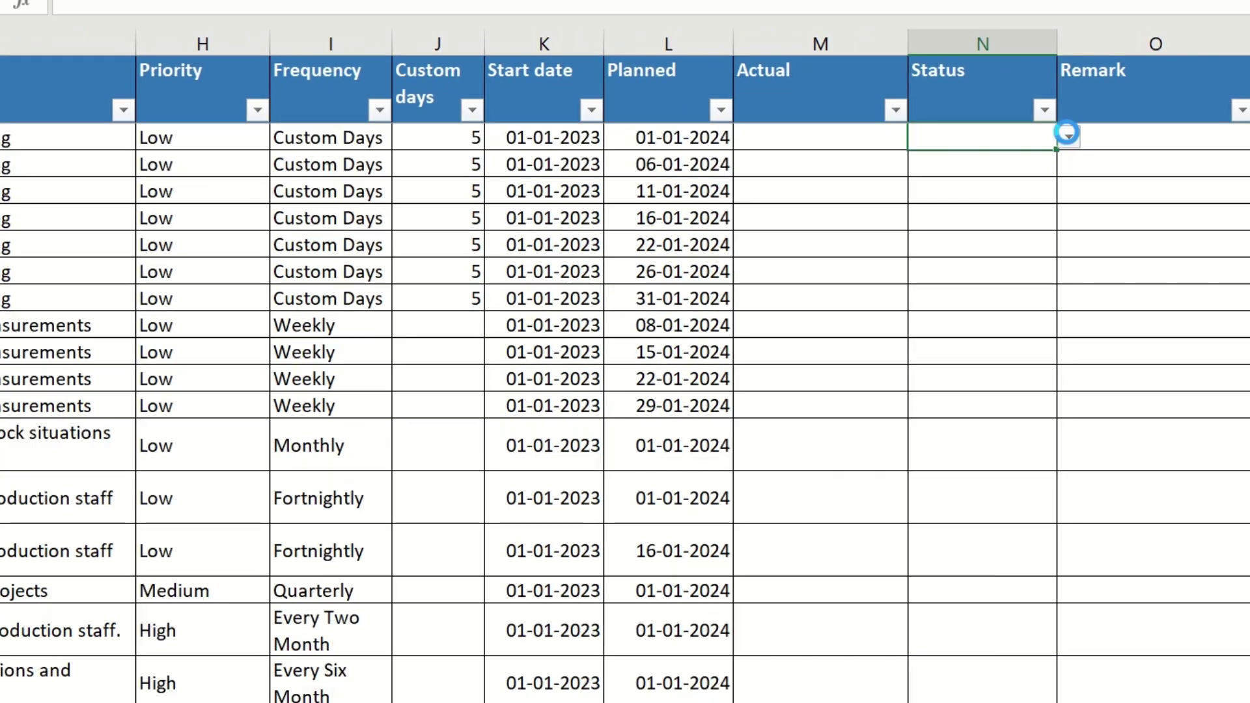
{"action": "left_click", "coordinate": [1069, 137]}
{"action": "left_click", "coordinate": [998, 162]}
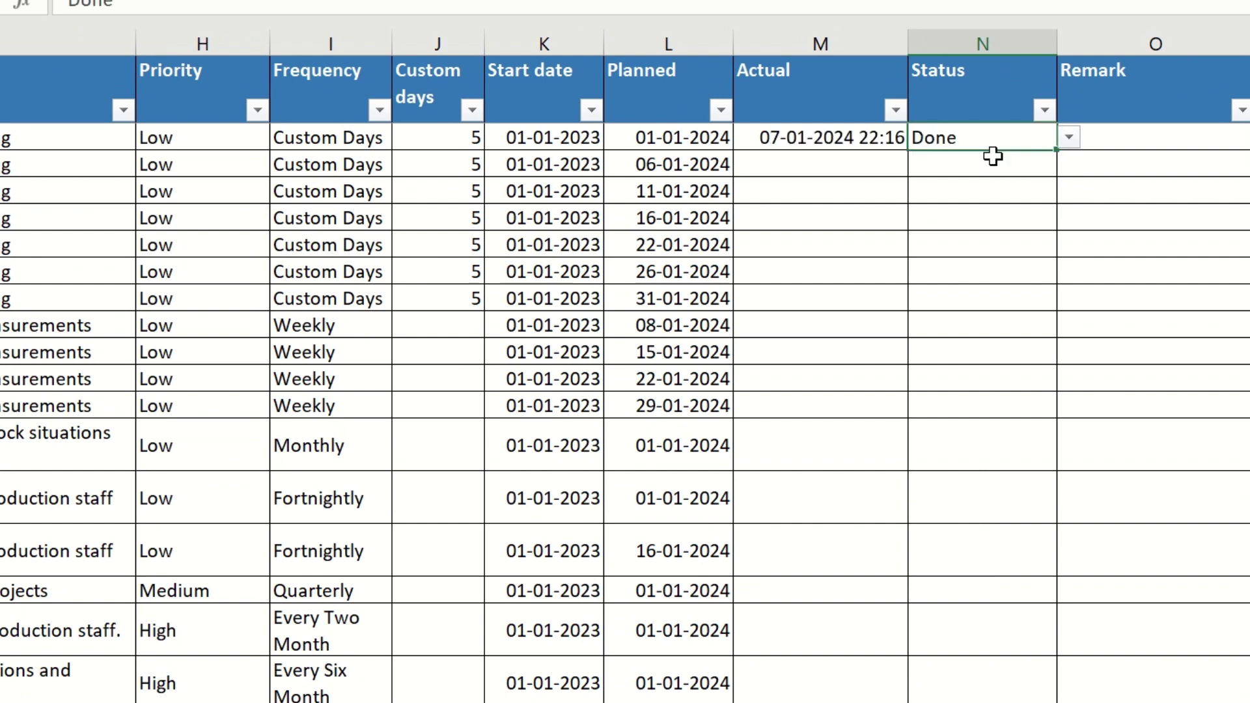
Mark the following tasks Done by entering d in each Status cell down to row 10.
{"action": "left_click", "coordinate": [963, 173]}
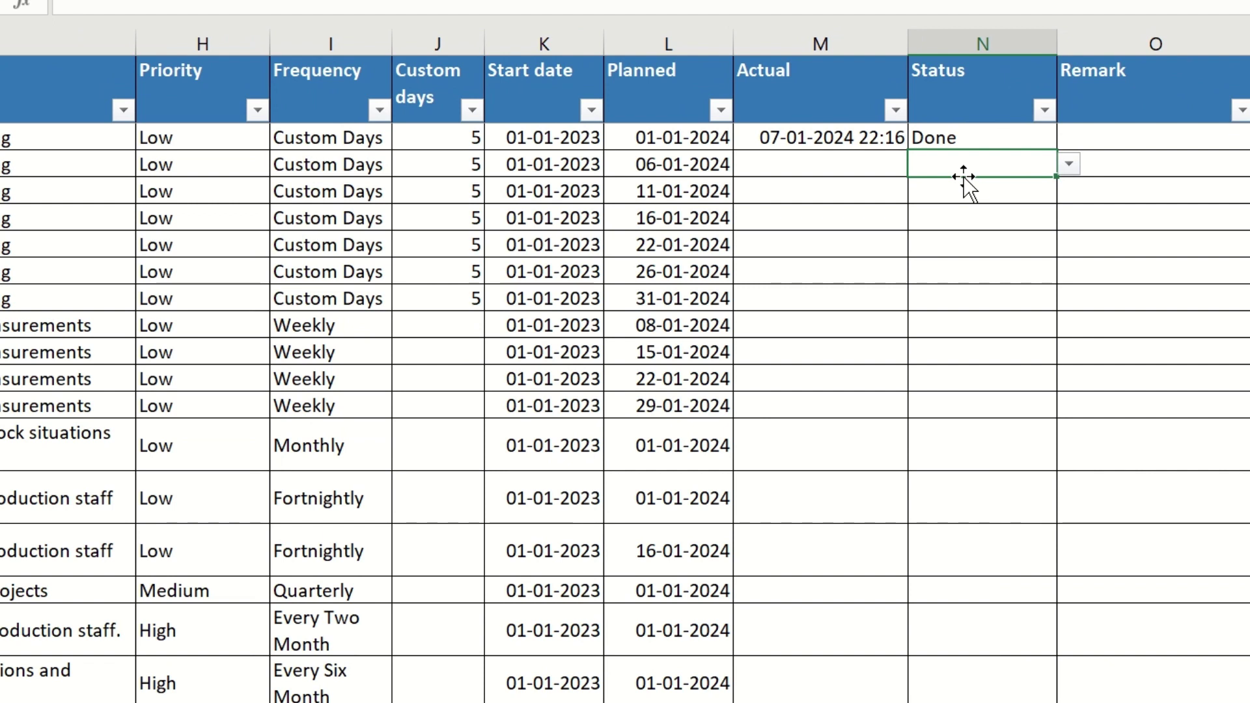
{"action": "type", "text": "done"}
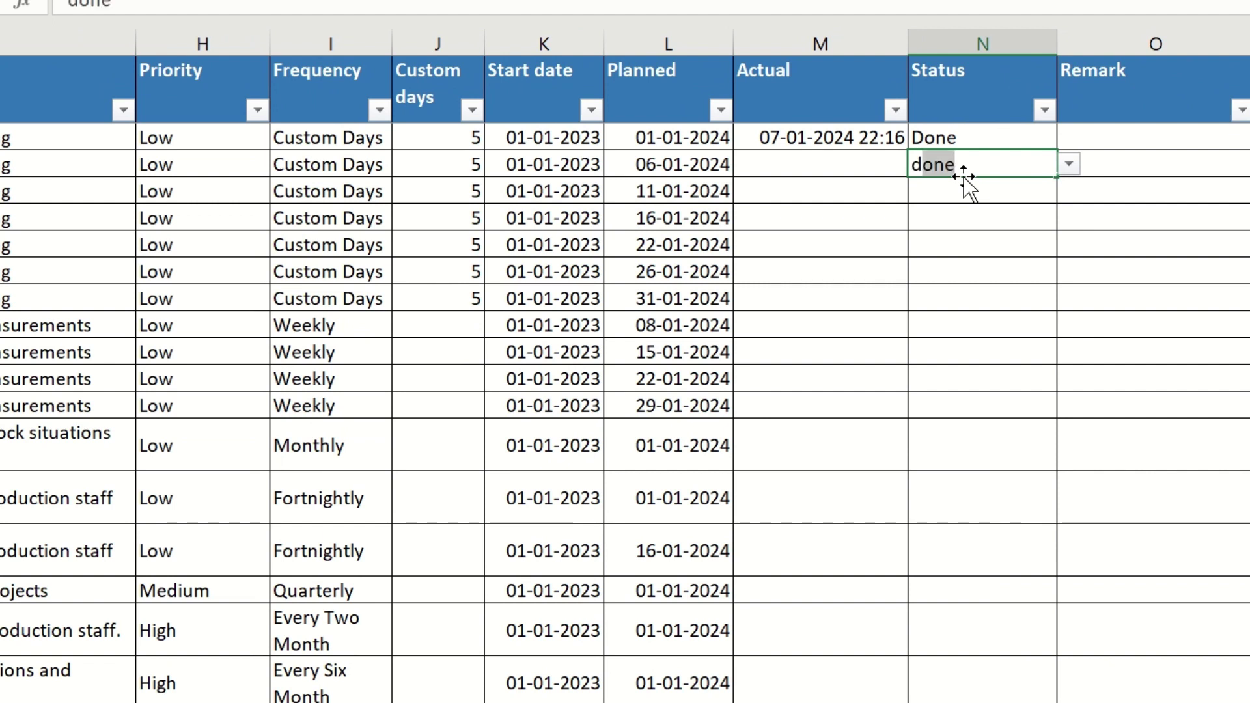
{"action": "key", "text": "Return"}
{"action": "type", "text": "d"}
{"action": "key", "text": "Return"}
{"action": "type", "text": "d"}
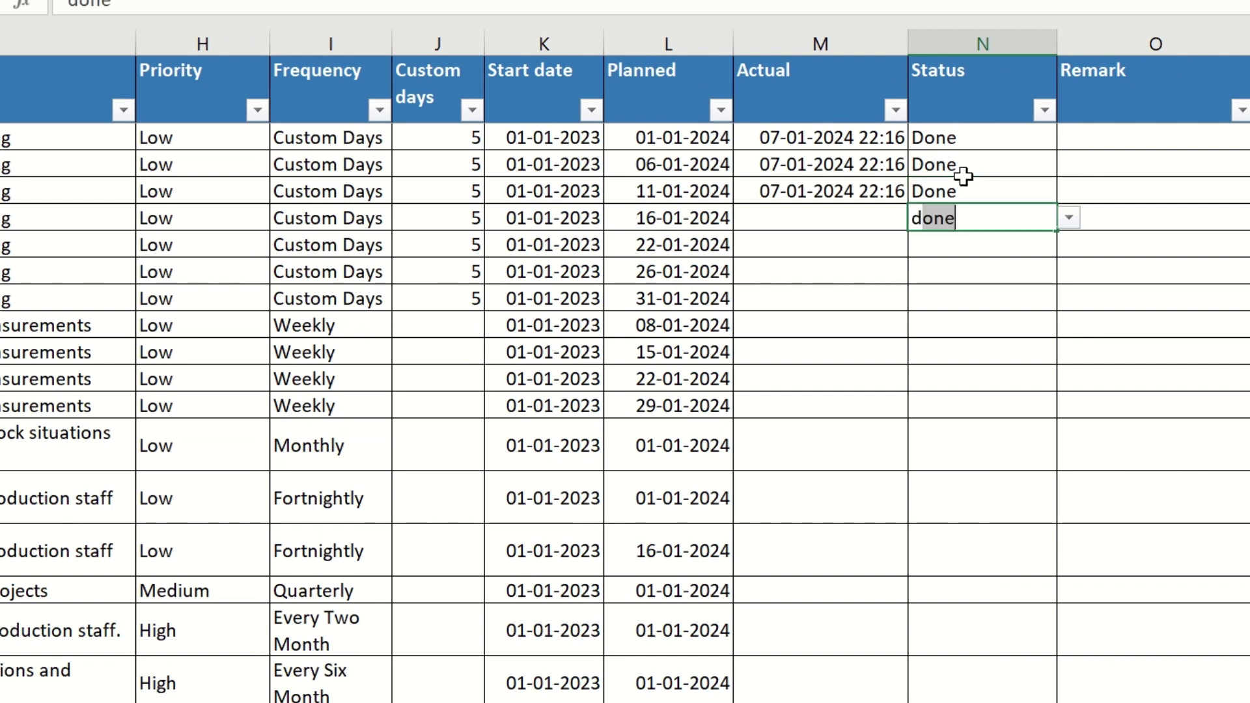
{"action": "key", "text": "Return"}
{"action": "type", "text": "dd"}
{"action": "key", "text": "Return"}
{"action": "type", "text": "d"}
{"action": "key", "text": "Return"}
{"action": "type", "text": "d"}
{"action": "key", "text": "Return"}
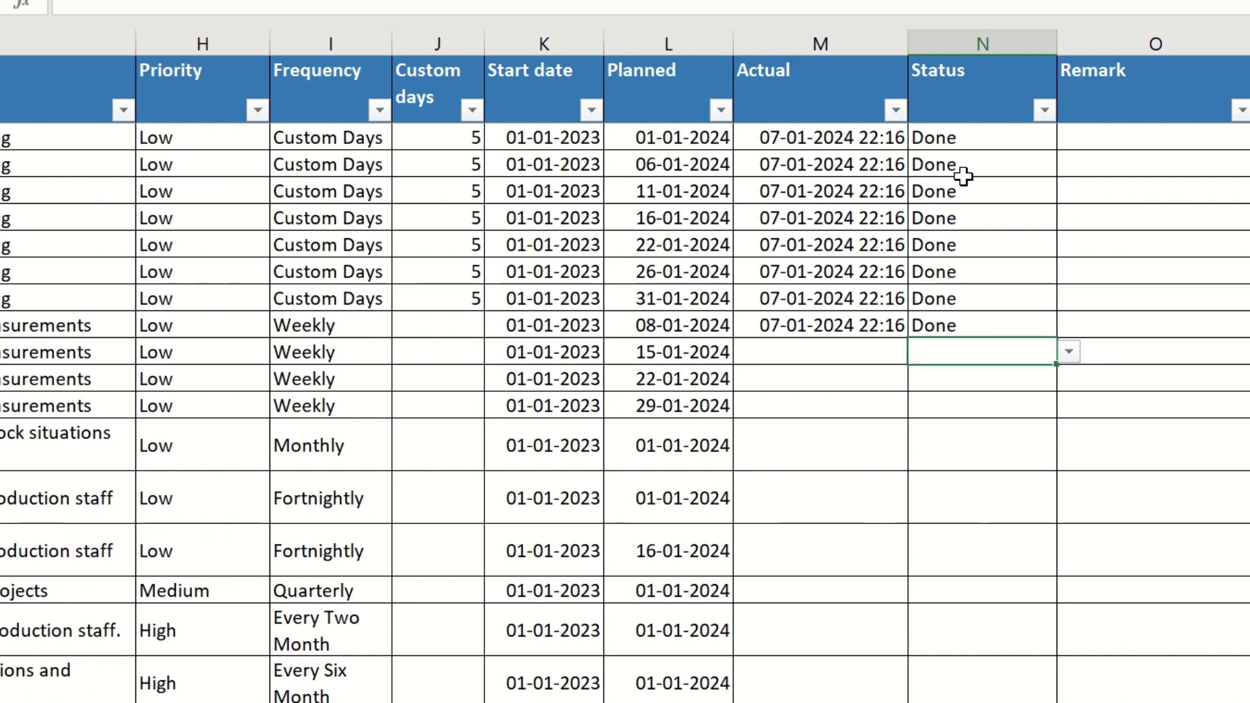
{"action": "type", "text": "d"}
{"action": "key", "text": "Return"}
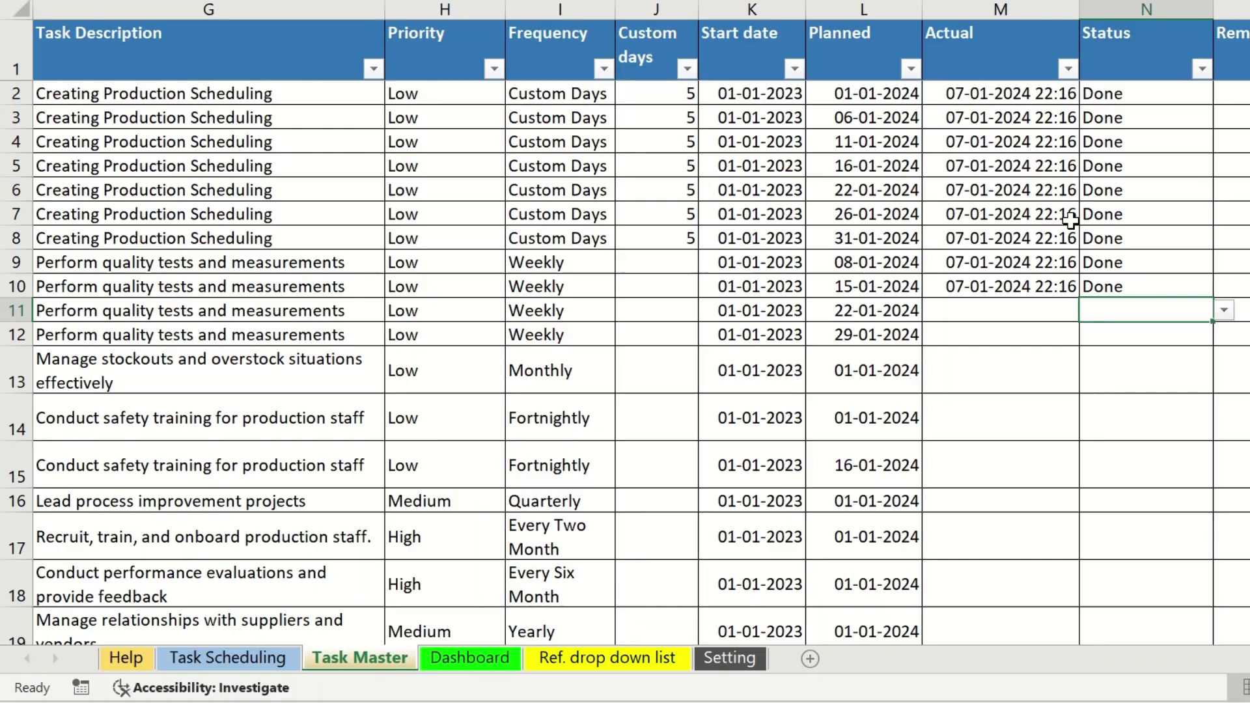
Scroll through the updated task records, then go to the Dashboard sheet.
{"action": "left_click", "coordinate": [1054, 243]}
{"action": "scroll", "coordinate": [1054, 242], "scroll_direction": "down", "scroll_amount": 1}
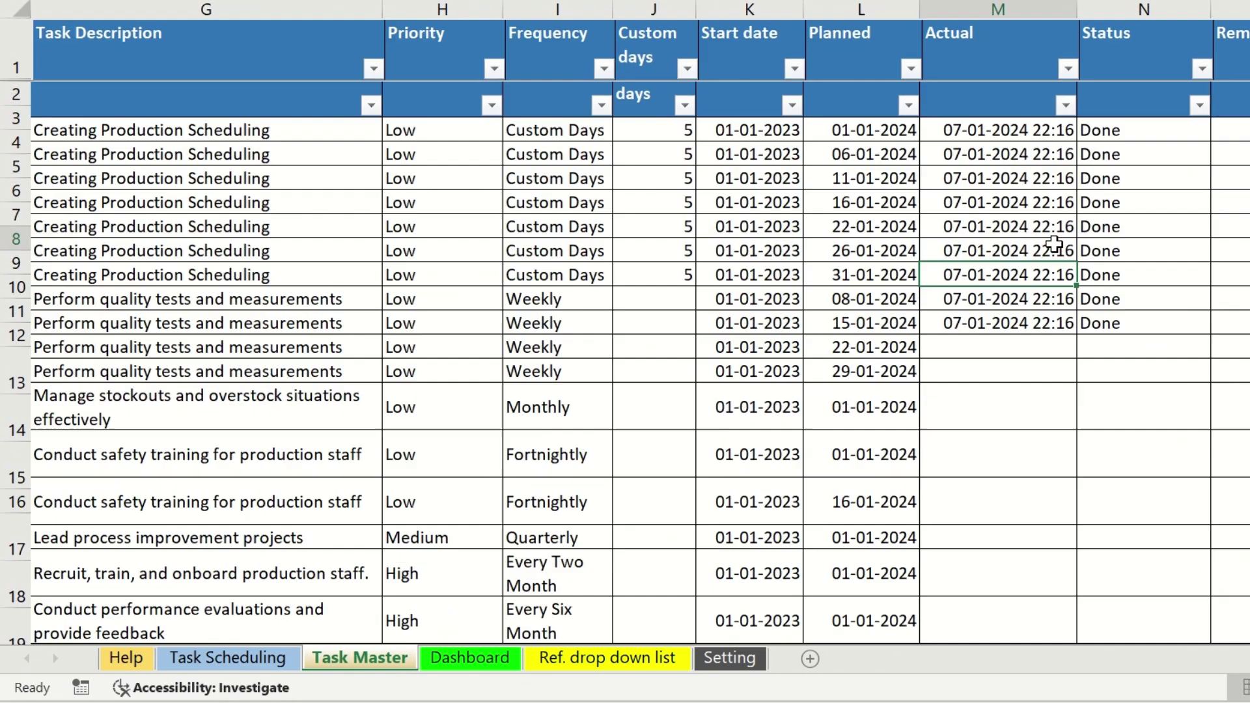
{"action": "scroll", "coordinate": [1055, 243], "scroll_direction": "down", "scroll_amount": 1}
{"action": "scroll", "coordinate": [1054, 243], "scroll_direction": "down", "scroll_amount": 1}
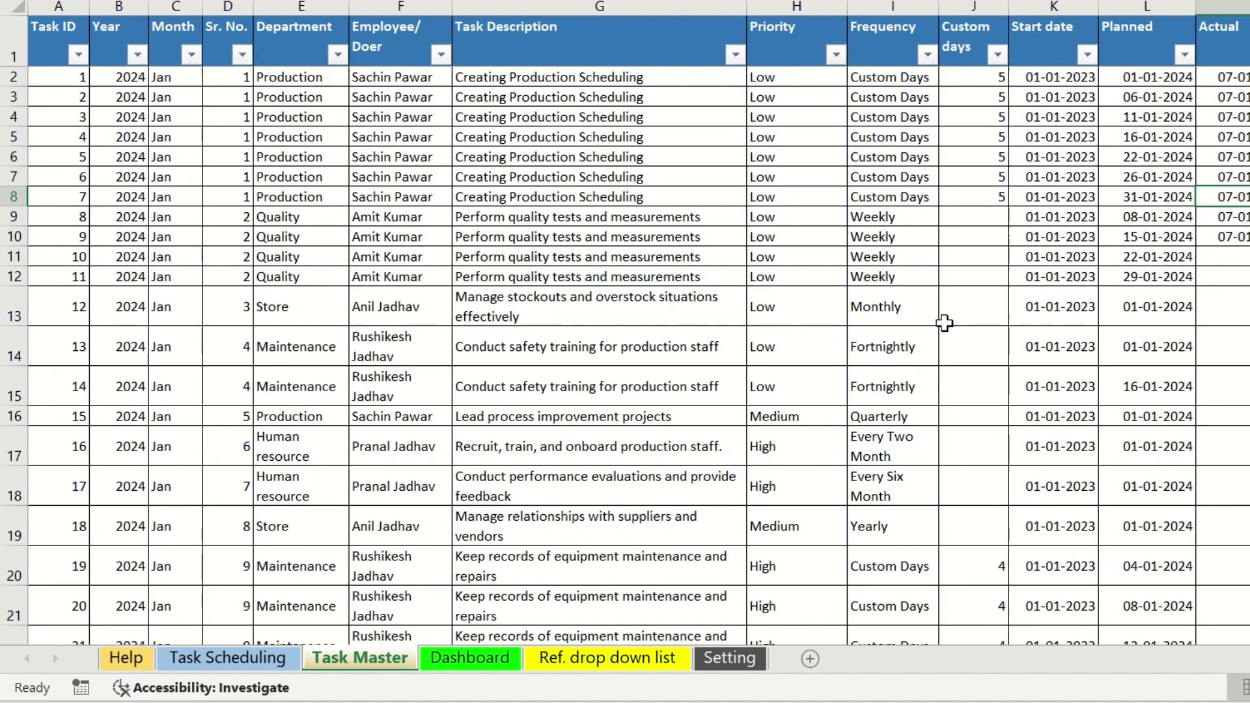
{"action": "left_click", "coordinate": [480, 664]}
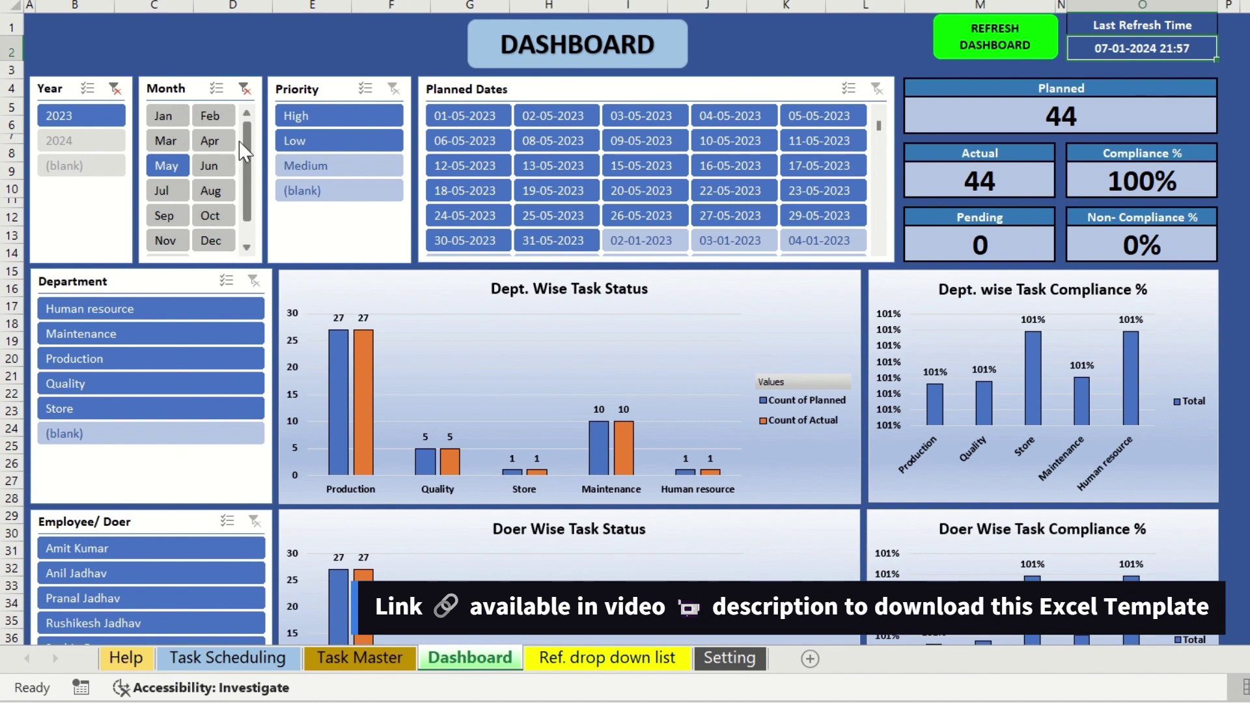
Clear the Month and Year slicers, refresh the dashboard, and filter it to 2024.
{"action": "left_click", "coordinate": [229, 86]}
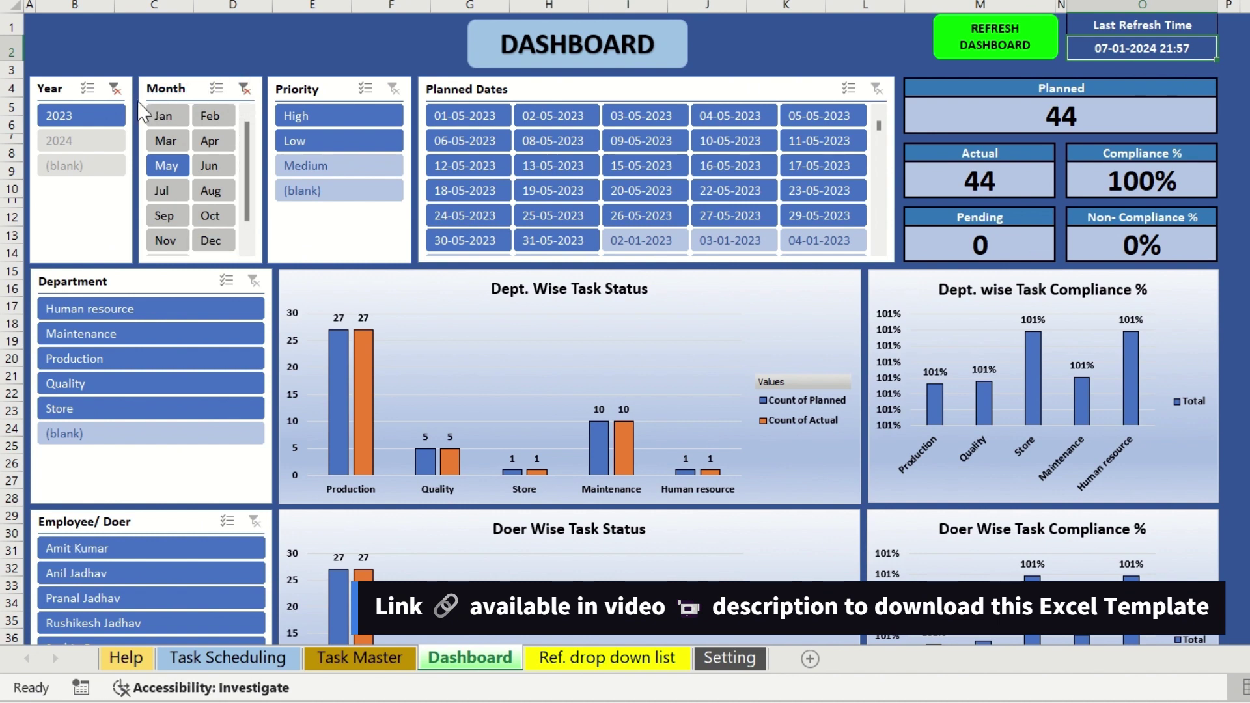
{"action": "left_click", "coordinate": [983, 52]}
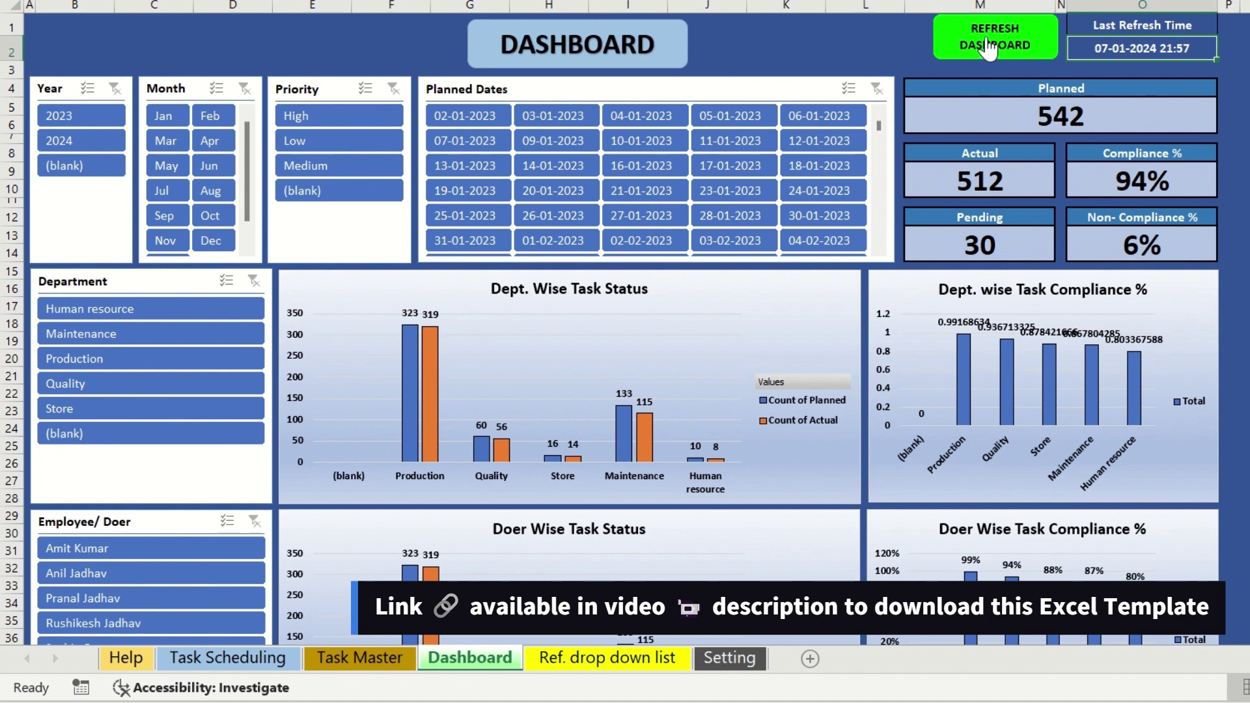
{"action": "left_click", "coordinate": [988, 48]}
{"action": "left_click", "coordinate": [989, 48]}
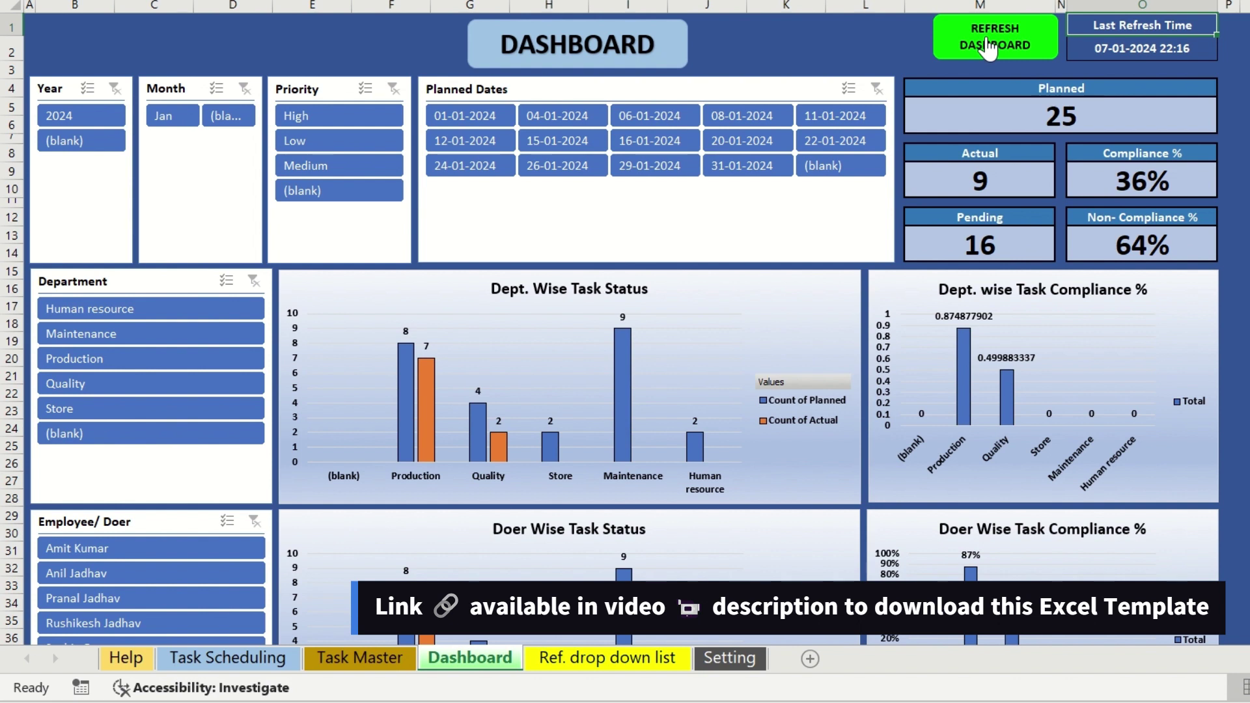
{"action": "left_click", "coordinate": [102, 115]}
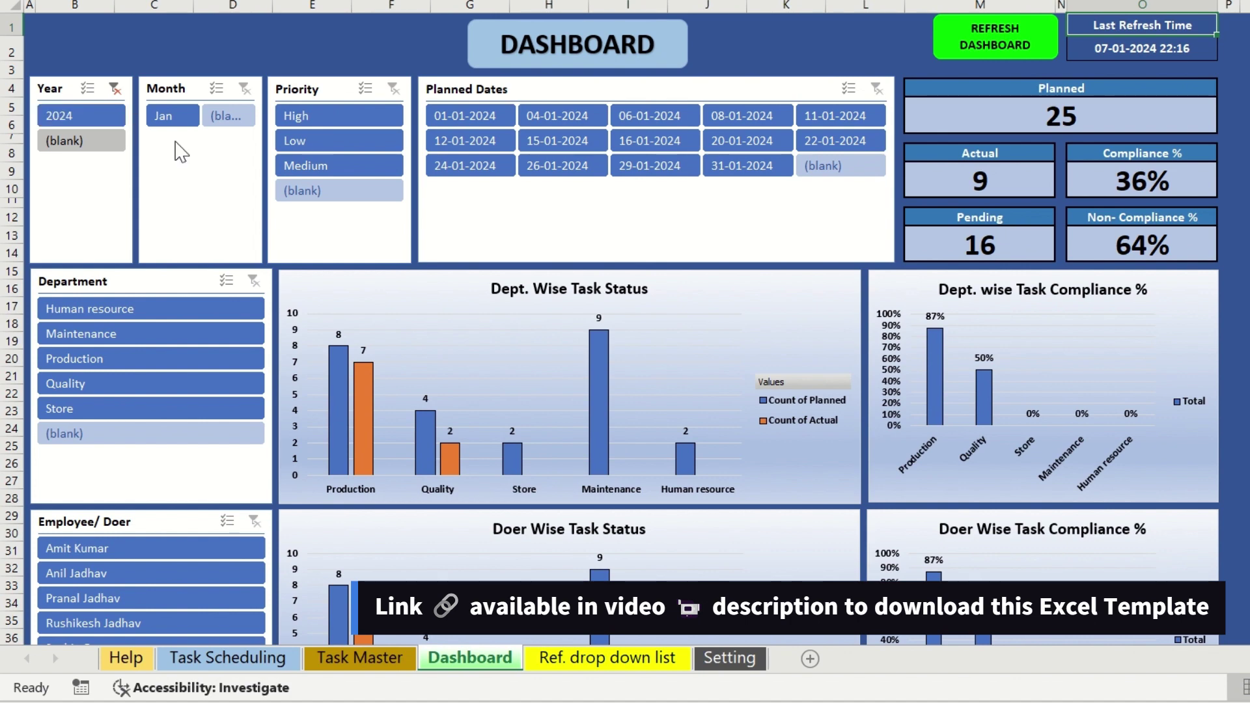
{"action": "scroll", "coordinate": [456, 455], "scroll_direction": "down", "scroll_amount": 2}
{"action": "scroll", "coordinate": [456, 456], "scroll_direction": "up", "scroll_amount": 4}
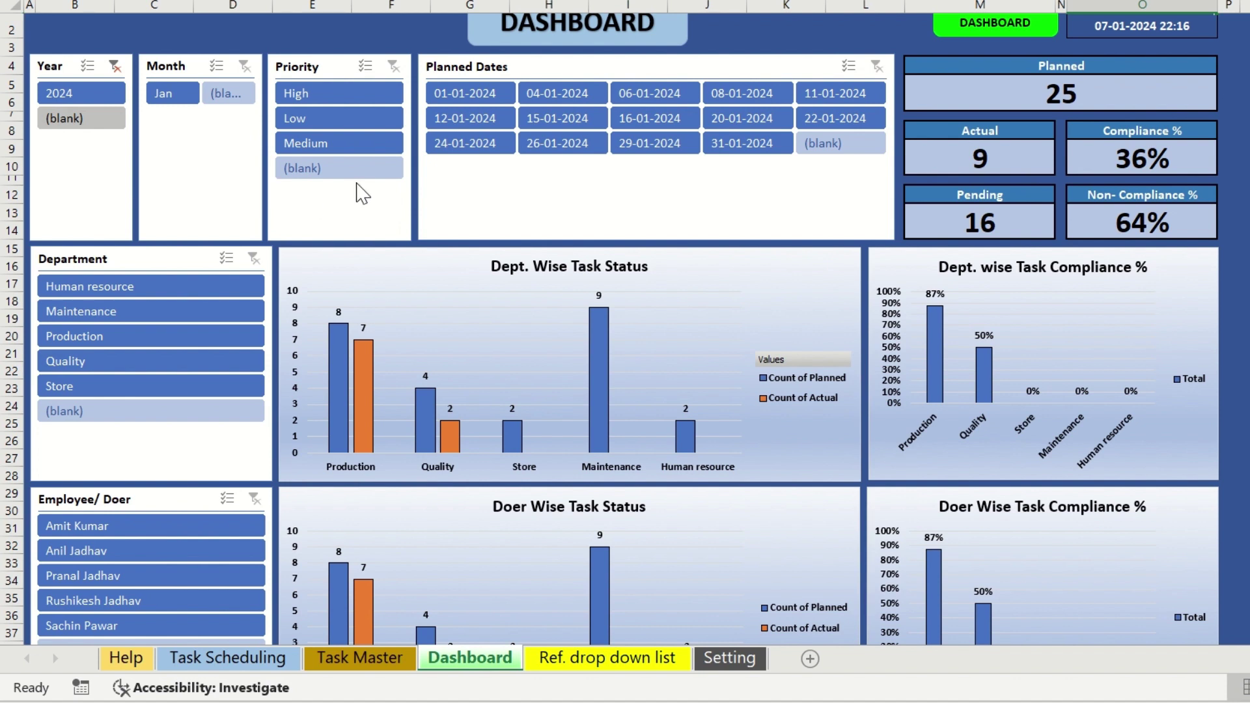
{"action": "left_click", "coordinate": [348, 96]}
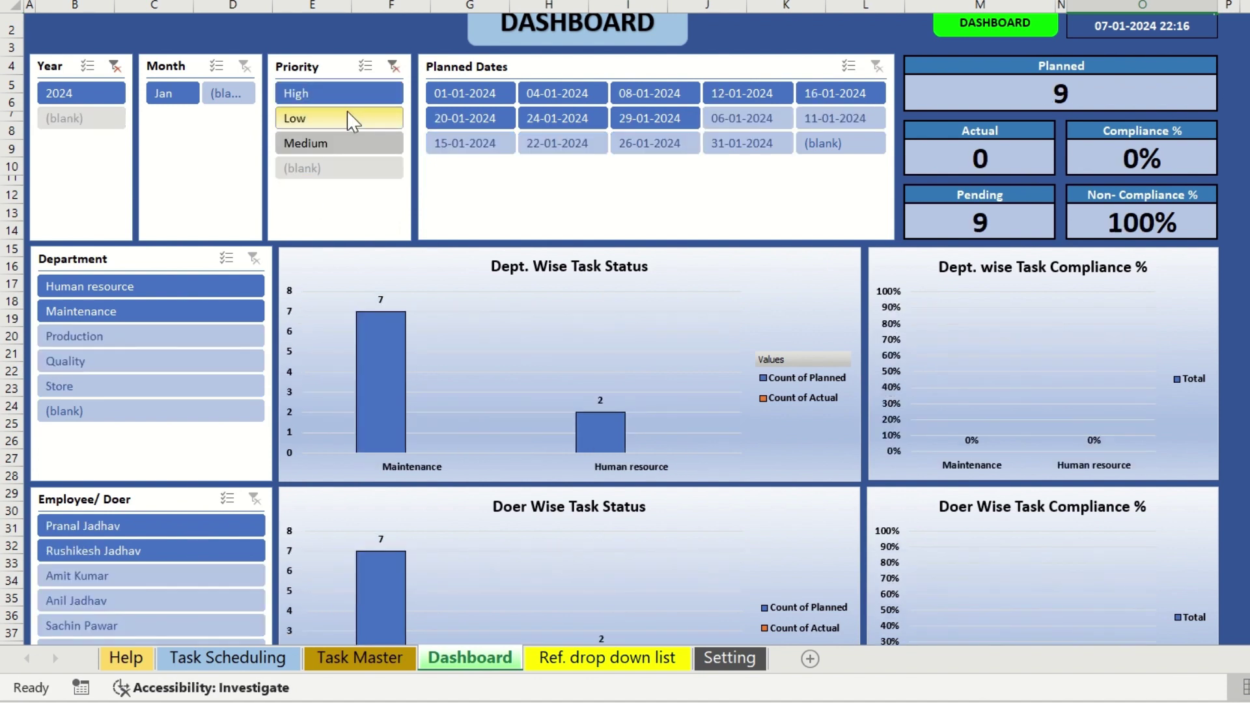
{"action": "left_click", "coordinate": [342, 117]}
{"action": "left_click", "coordinate": [333, 149]}
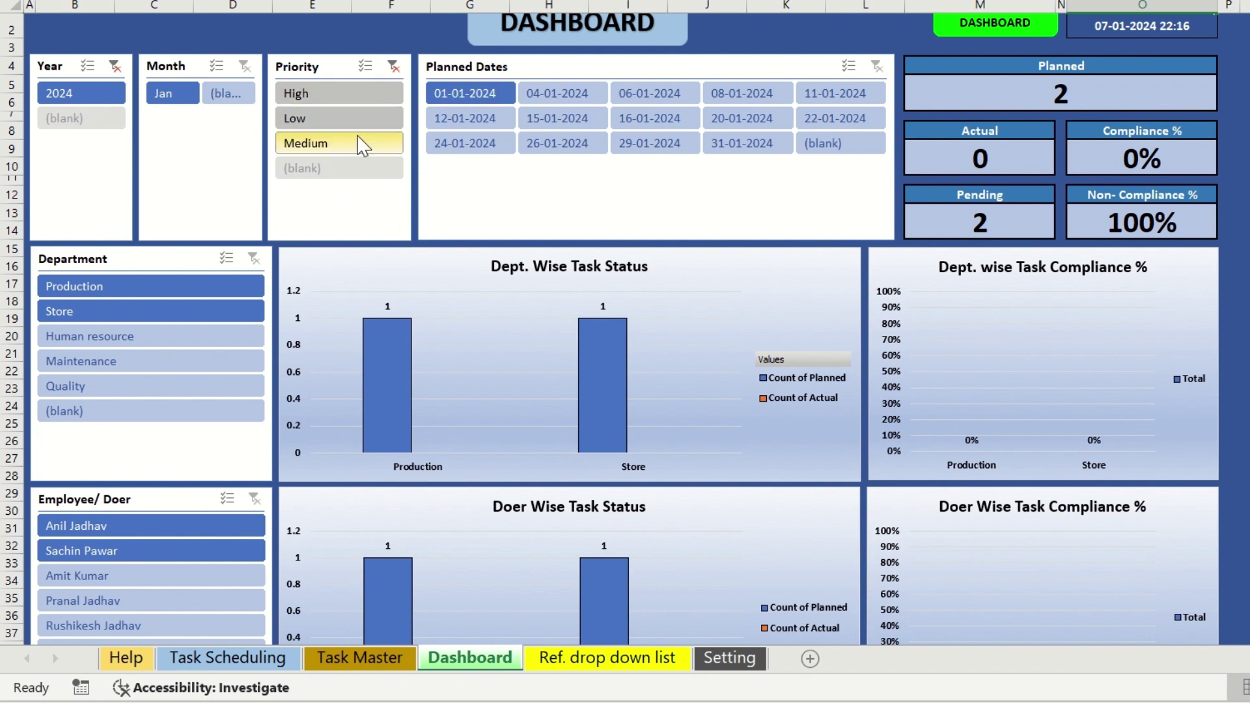
{"action": "left_click", "coordinate": [392, 67]}
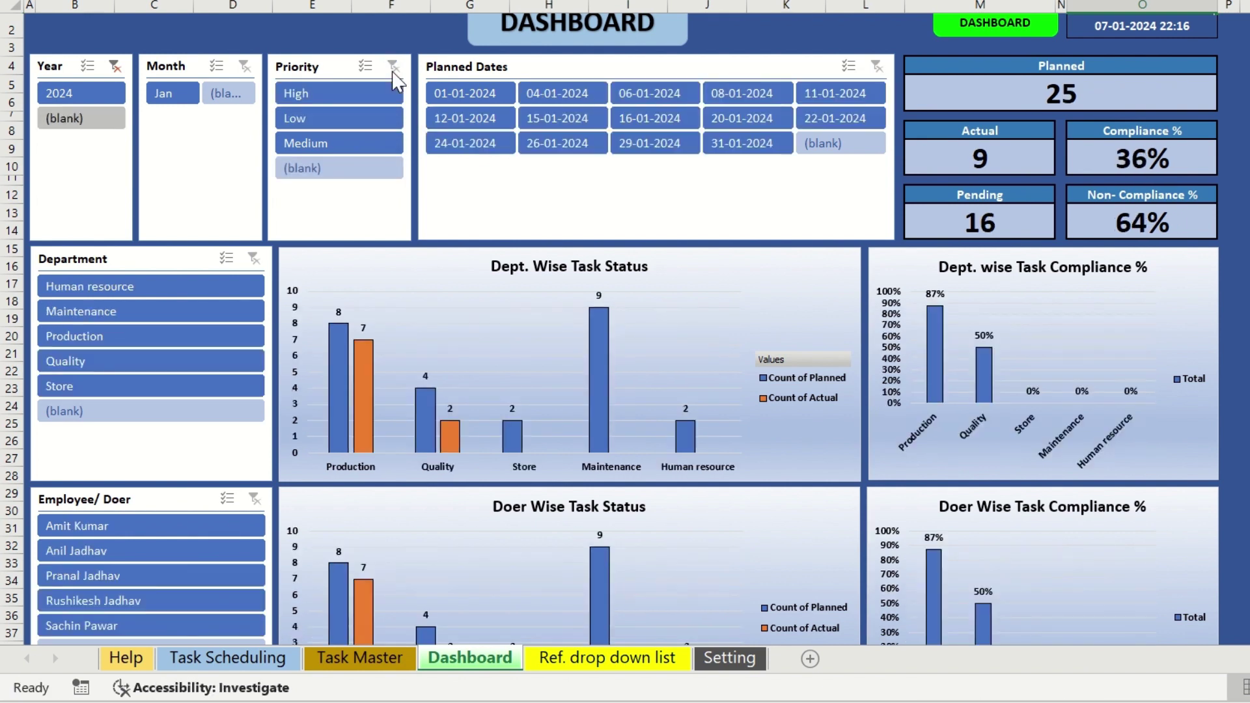
{"action": "left_click", "coordinate": [457, 95]}
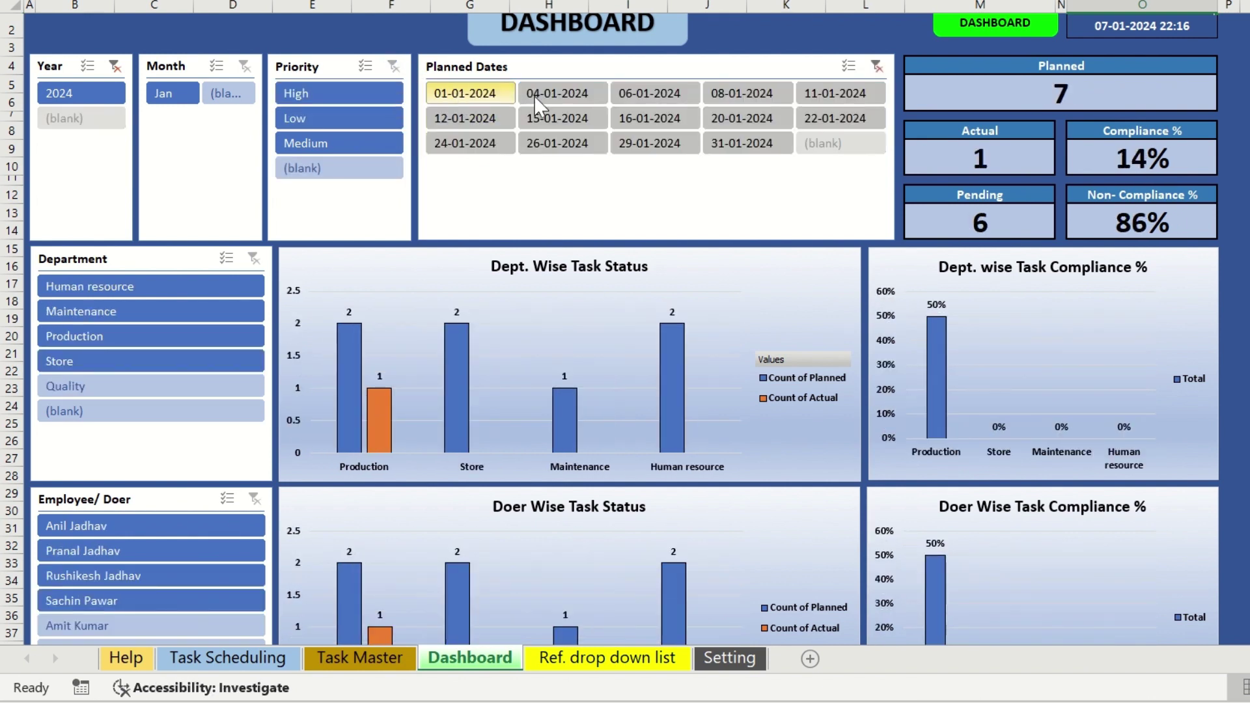
{"action": "left_click", "coordinate": [557, 96]}
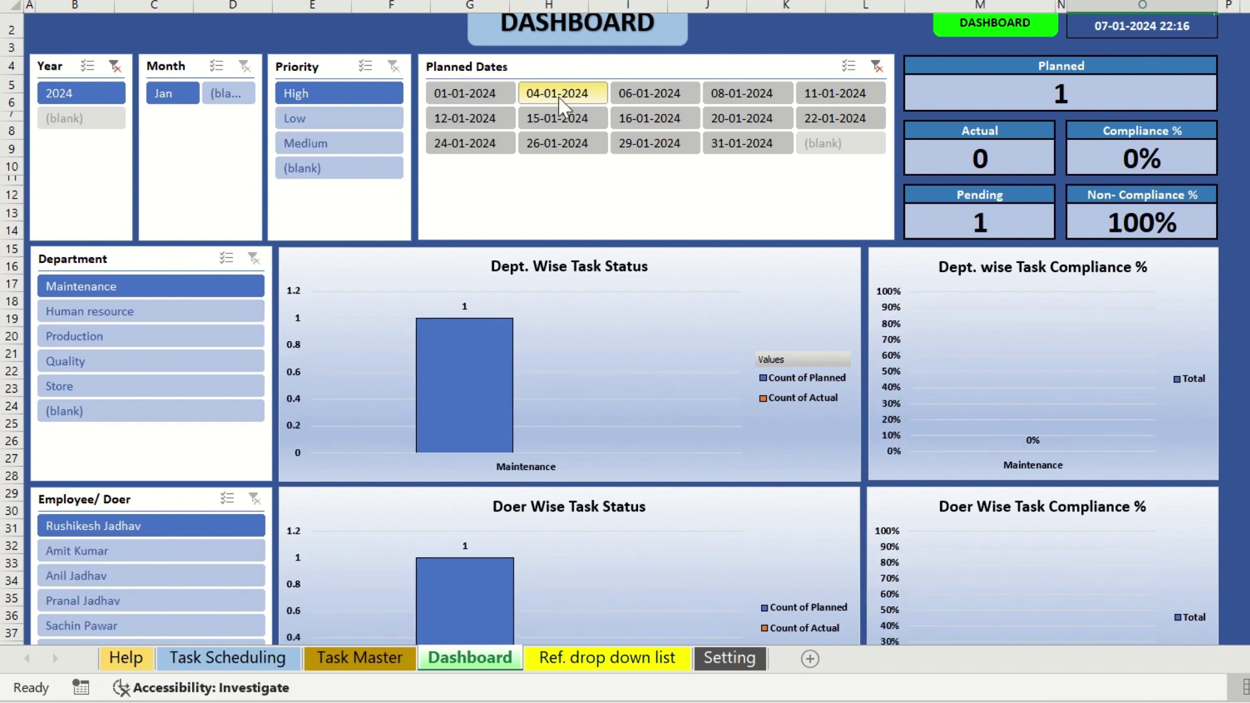
{"action": "left_click", "coordinate": [662, 98]}
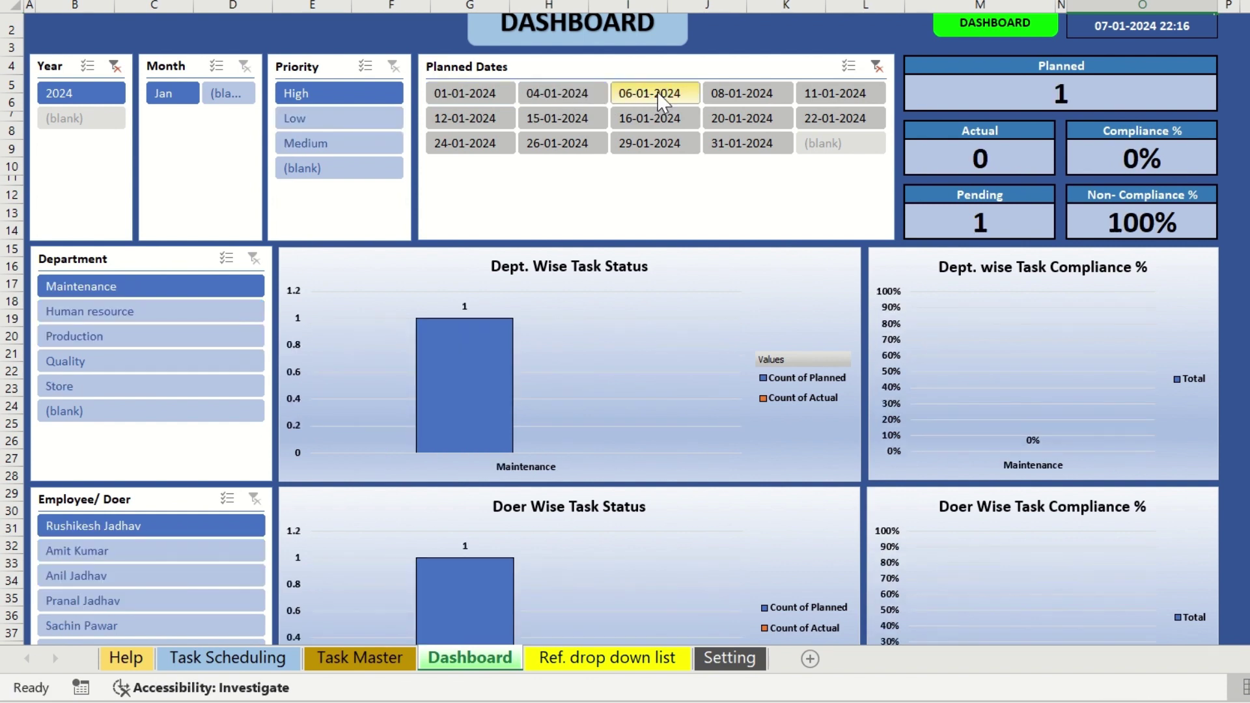
{"action": "left_click", "coordinate": [720, 91]}
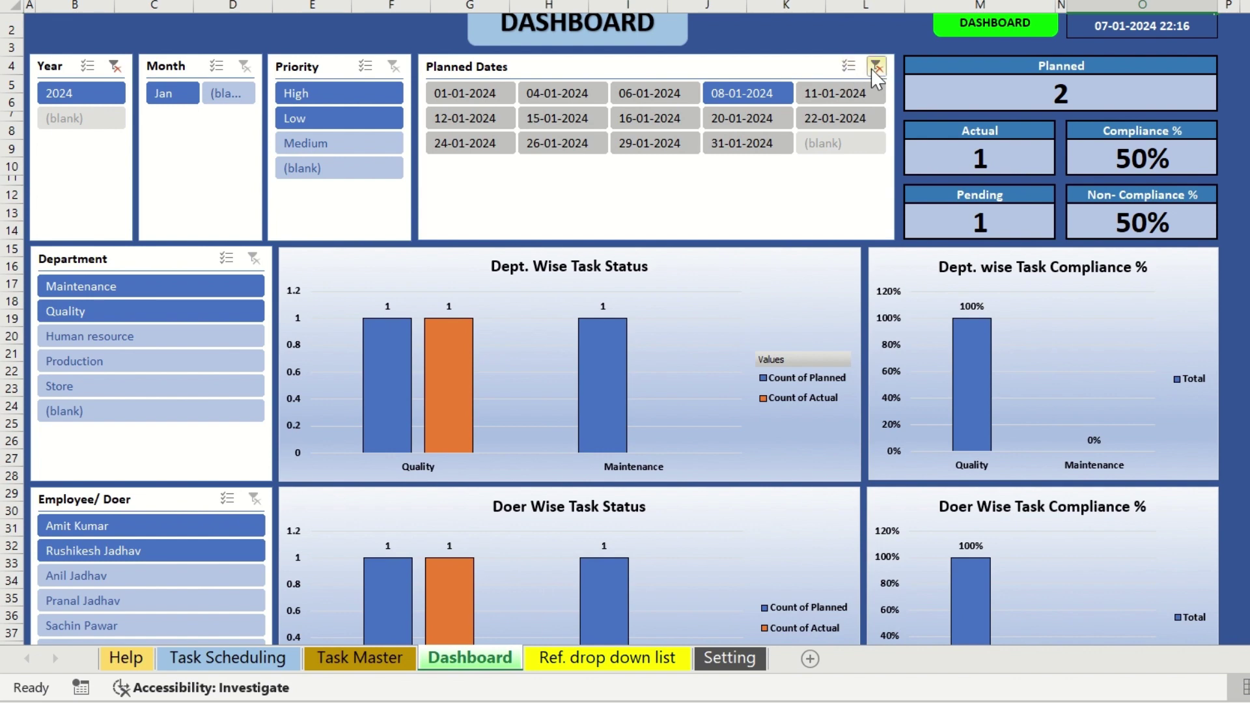
{"action": "left_click", "coordinate": [875, 67]}
{"action": "scroll", "coordinate": [681, 324], "scroll_direction": "down", "scroll_amount": 1}
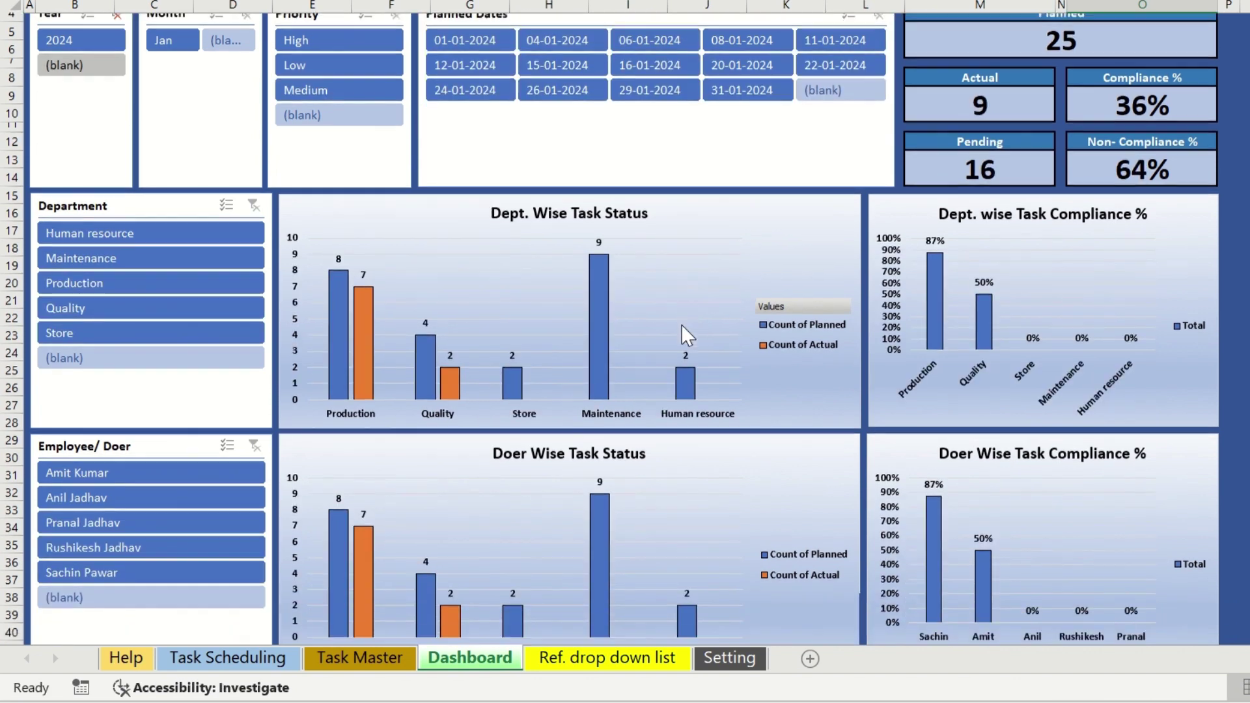
{"action": "scroll", "coordinate": [681, 325], "scroll_direction": "down", "scroll_amount": 1}
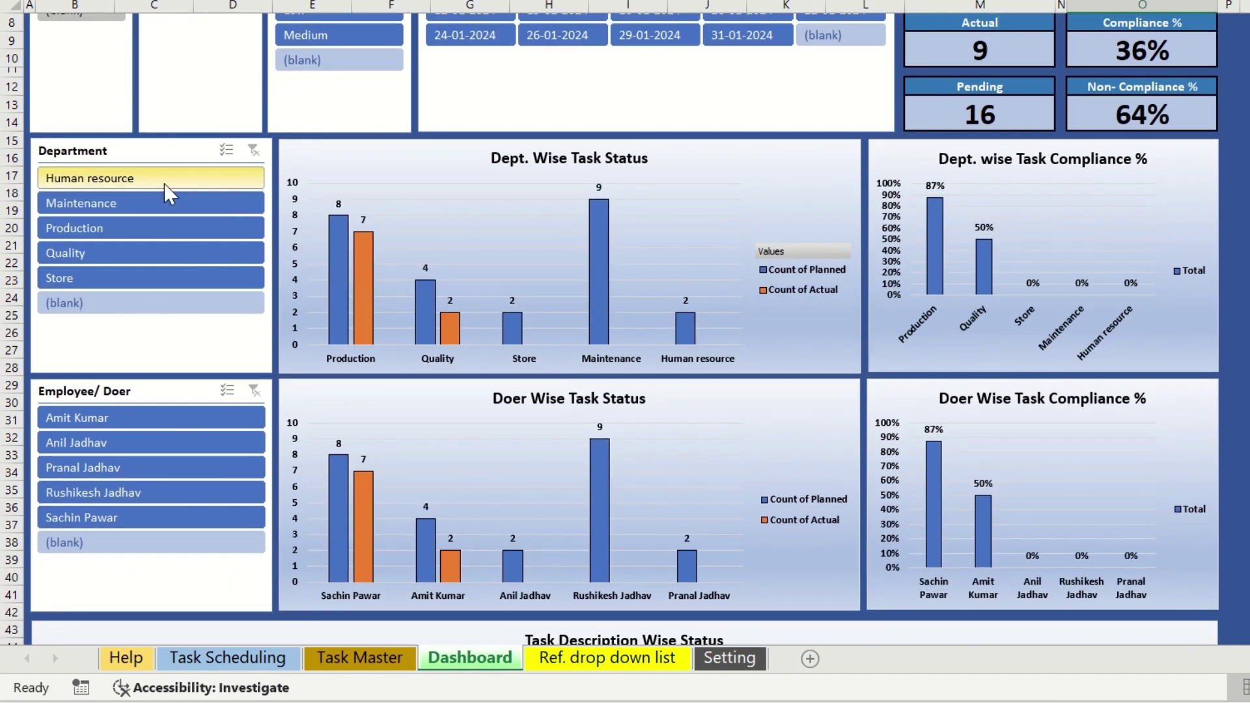
{"action": "left_click", "coordinate": [164, 184]}
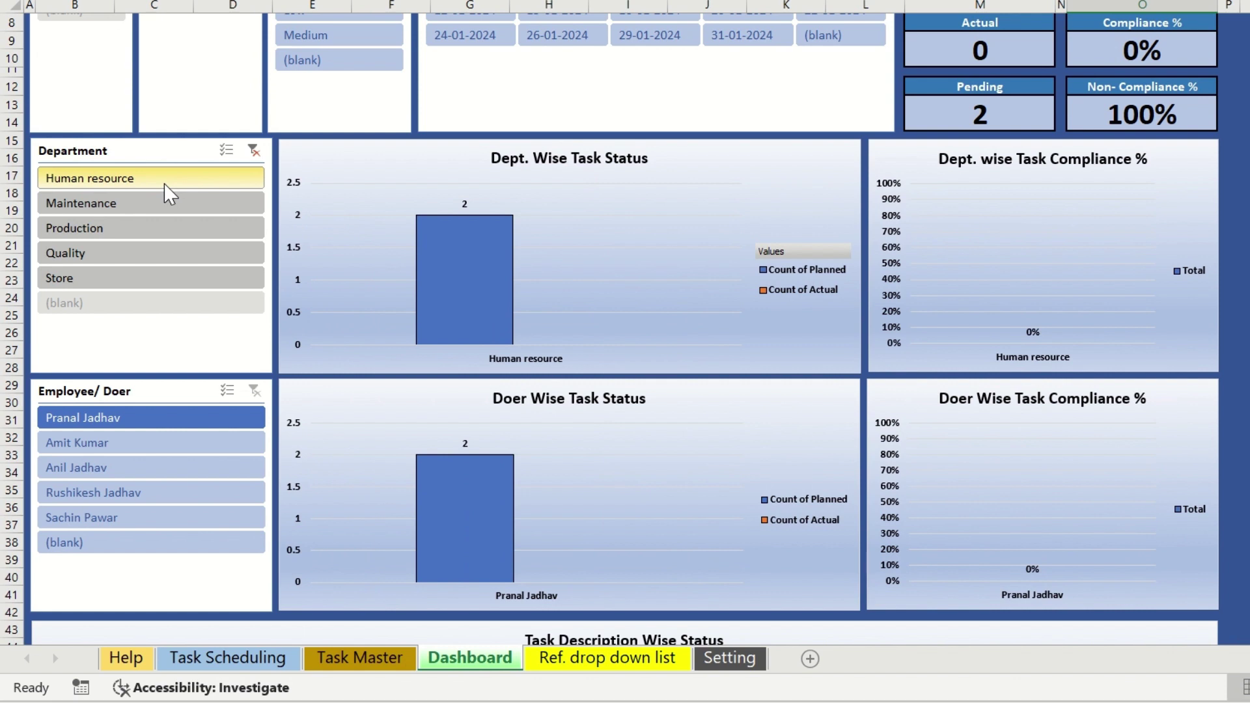
{"action": "left_click", "coordinate": [163, 201]}
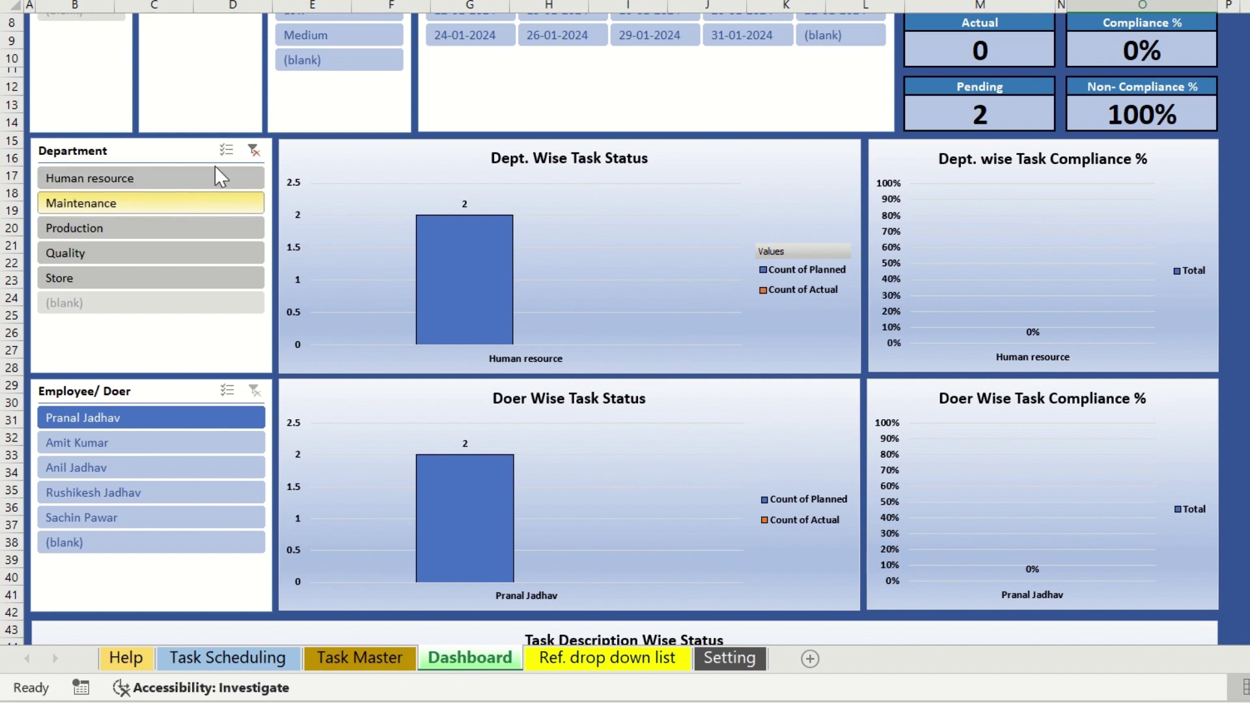
{"action": "left_click", "coordinate": [252, 150]}
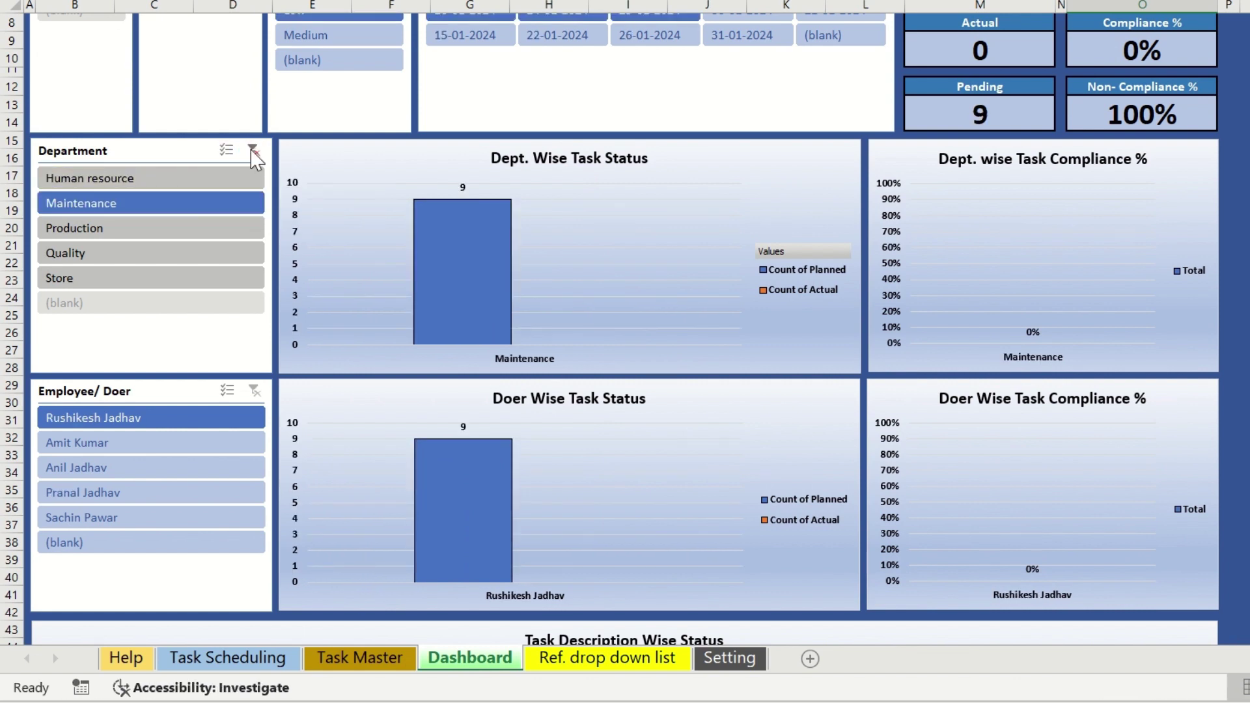
{"action": "scroll", "coordinate": [179, 407], "scroll_direction": "down", "scroll_amount": 1}
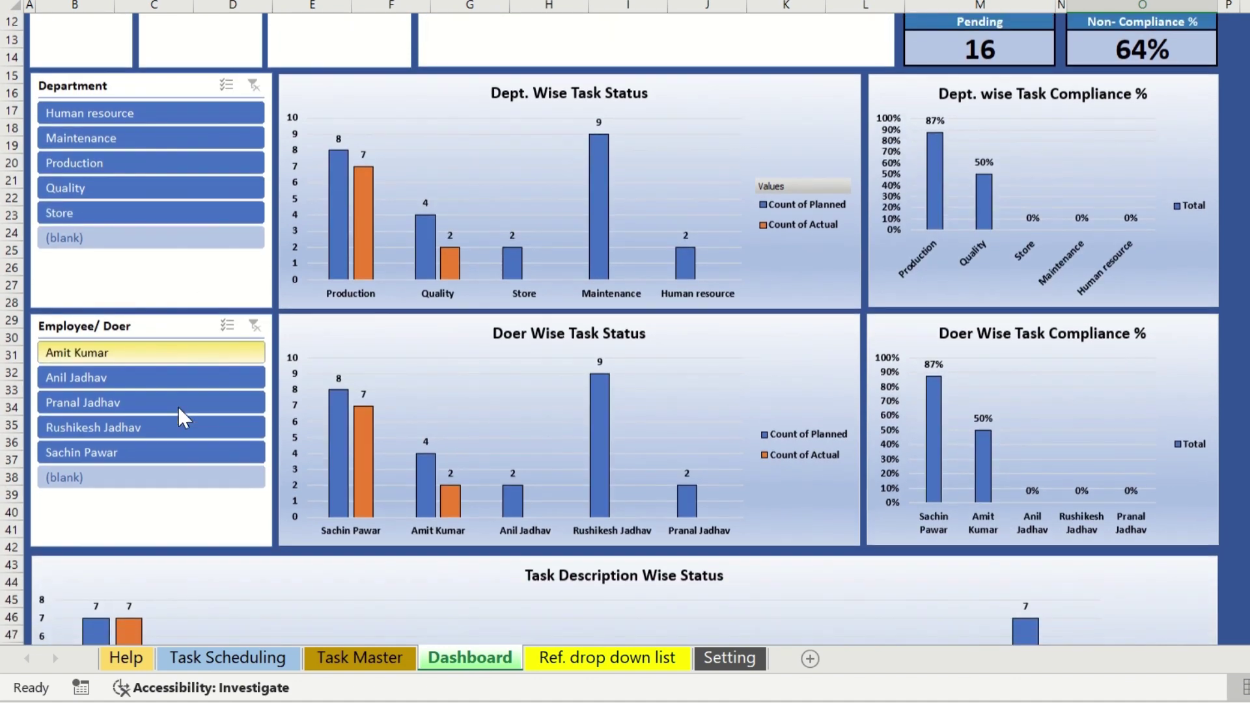
{"action": "scroll", "coordinate": [146, 444], "scroll_direction": "down", "scroll_amount": 3}
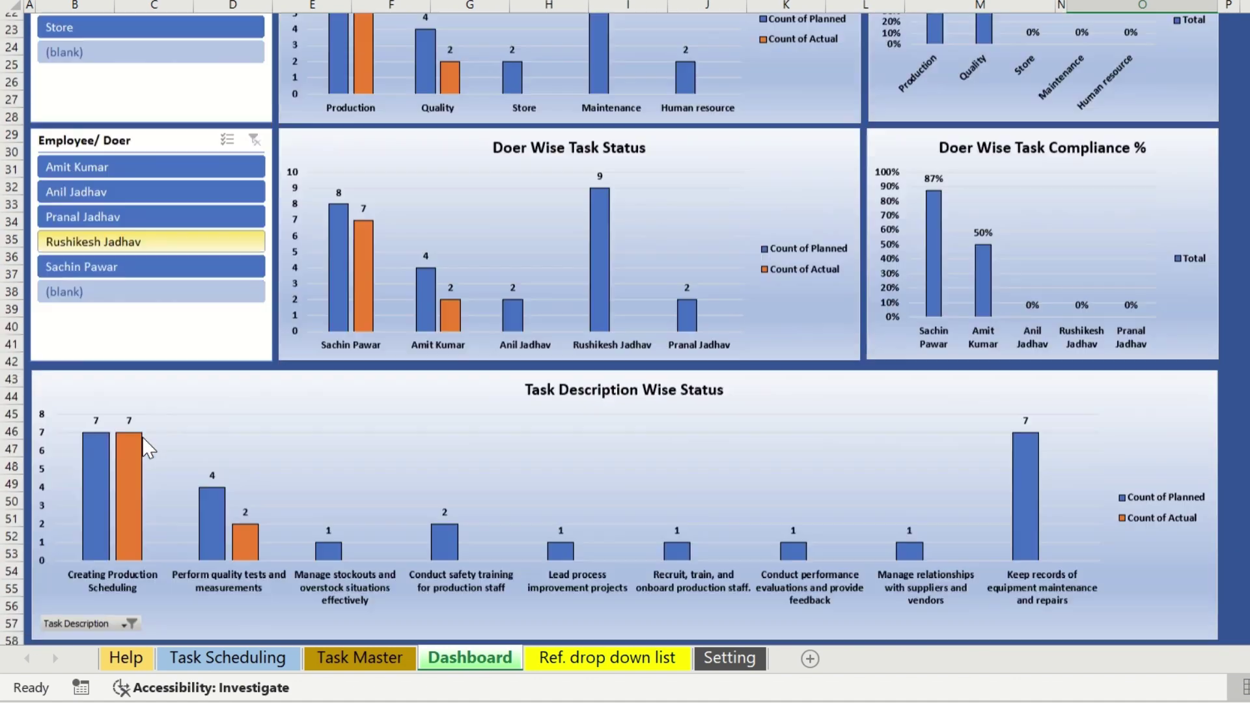
{"action": "scroll", "coordinate": [145, 444], "scroll_direction": "down", "scroll_amount": 2}
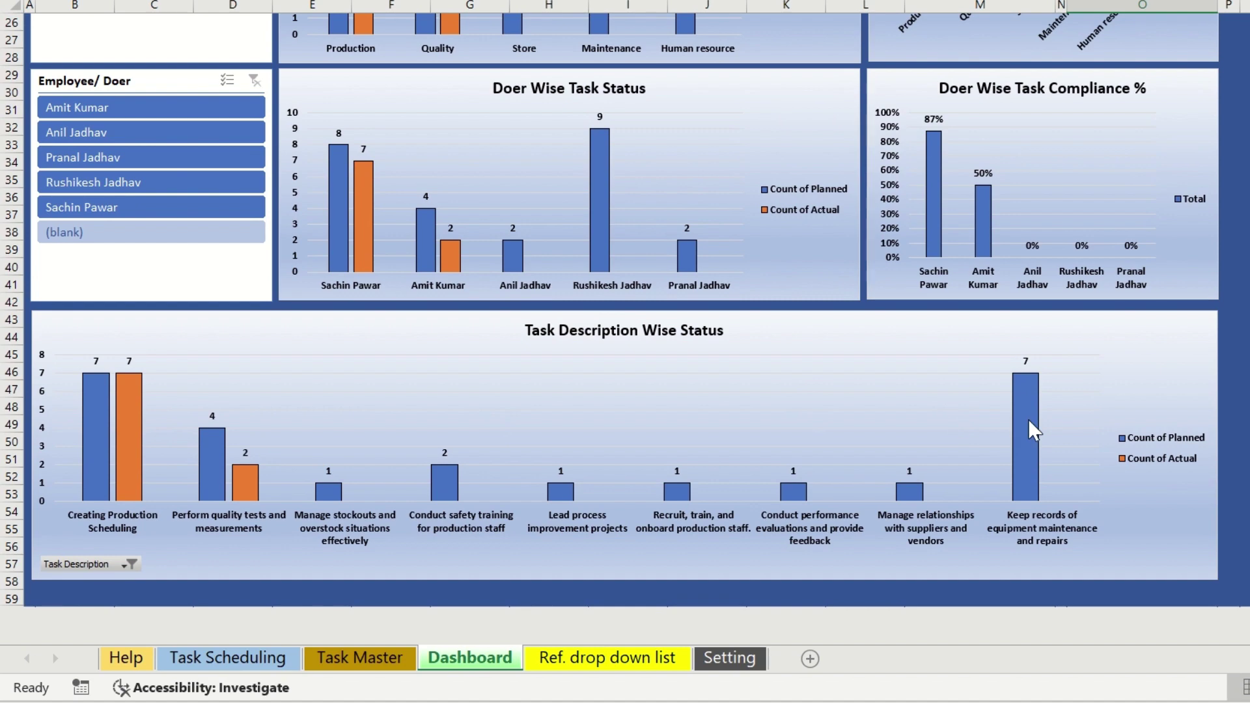
{"action": "mouse_move", "coordinate": [1026, 435]}
{"action": "scroll", "coordinate": [1029, 430], "scroll_direction": "up", "scroll_amount": 8}
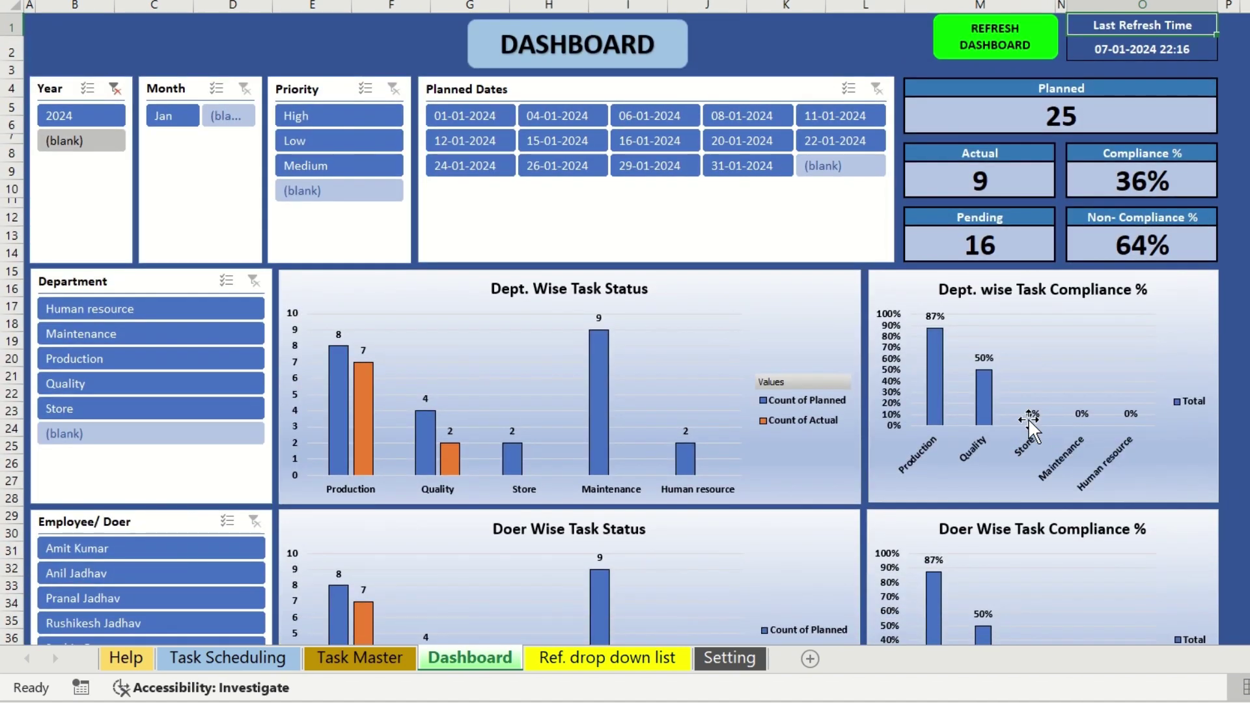